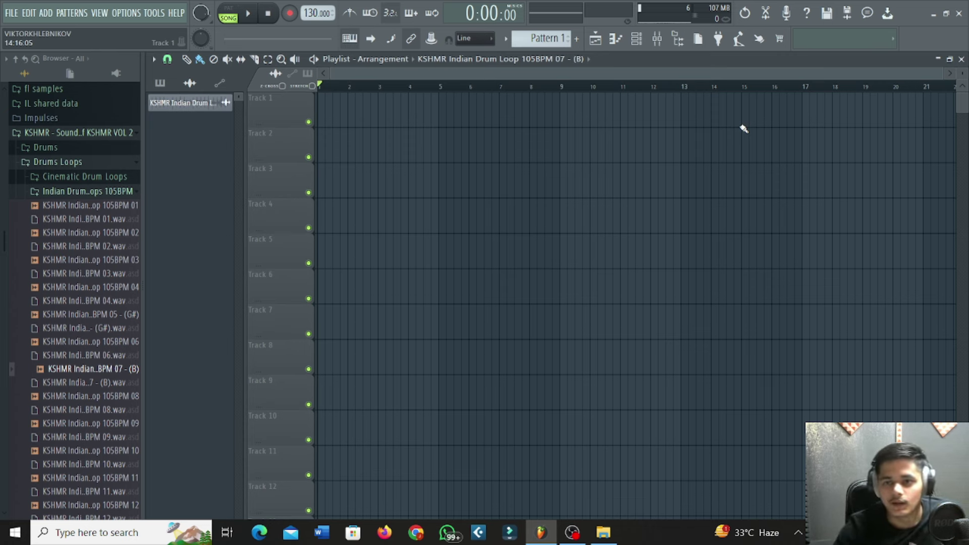
# Open the channel rack and set its channel filter to All
pyautogui.click(636, 39)
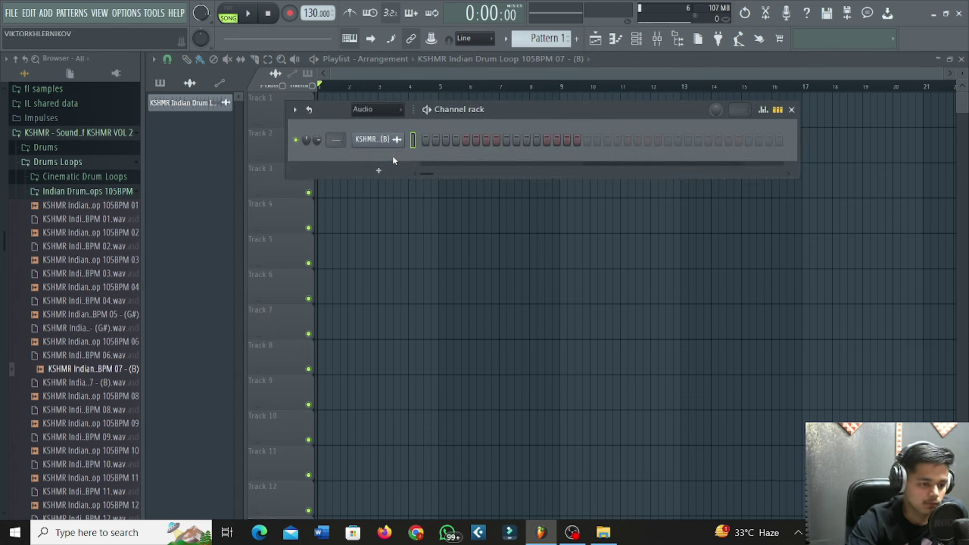
pyautogui.click(378, 109)
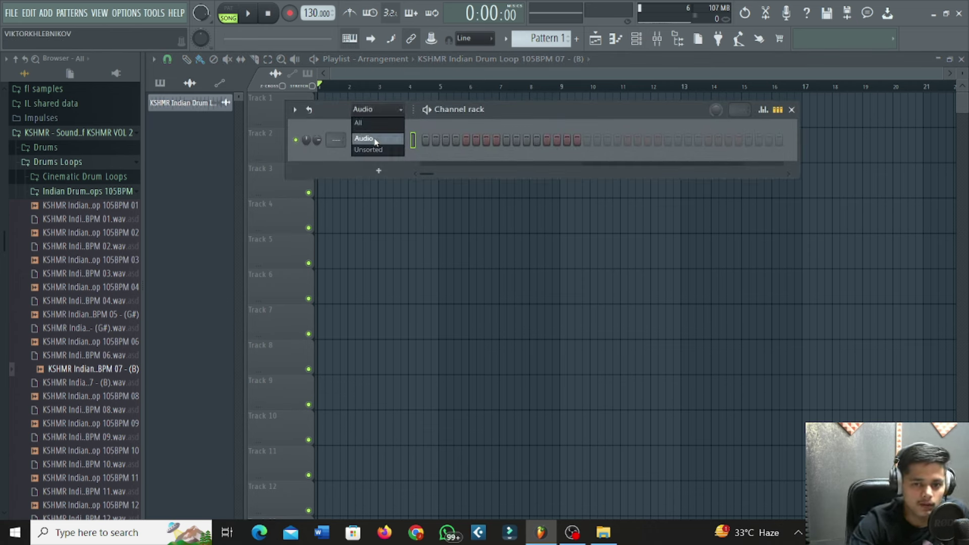
pyautogui.click(358, 123)
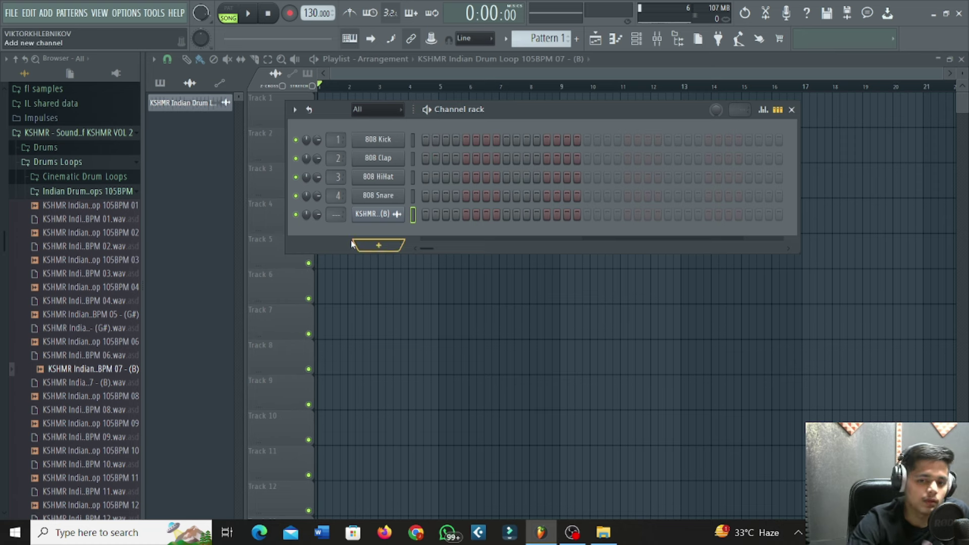
# Add the Grand Piano preset from the Packs Instruments Keyboard folder as a new channel and close its plugin window
pyautogui.click(58, 133)
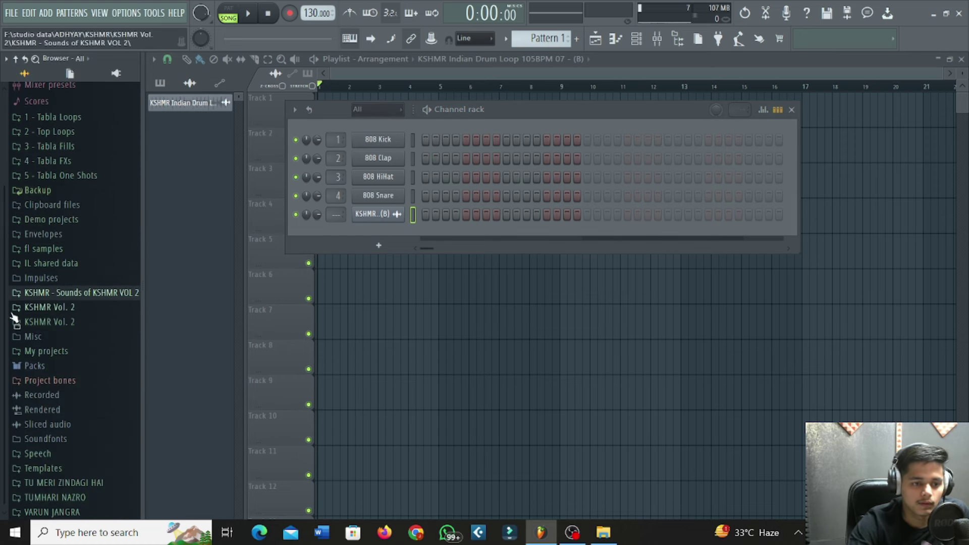
pyautogui.click(31, 366)
pyautogui.click(55, 424)
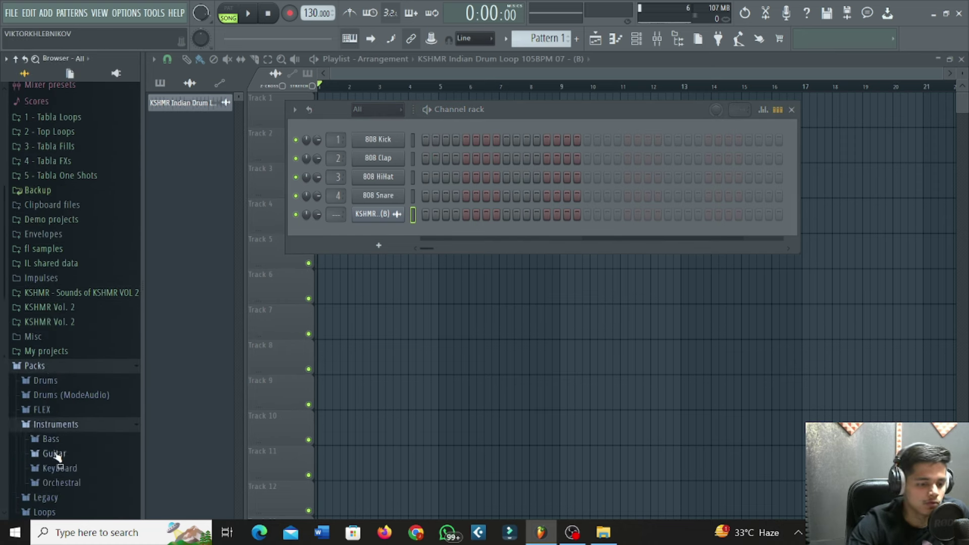
pyautogui.click(59, 468)
pyautogui.moveTo(66, 485); pyautogui.dragTo(406, 235)
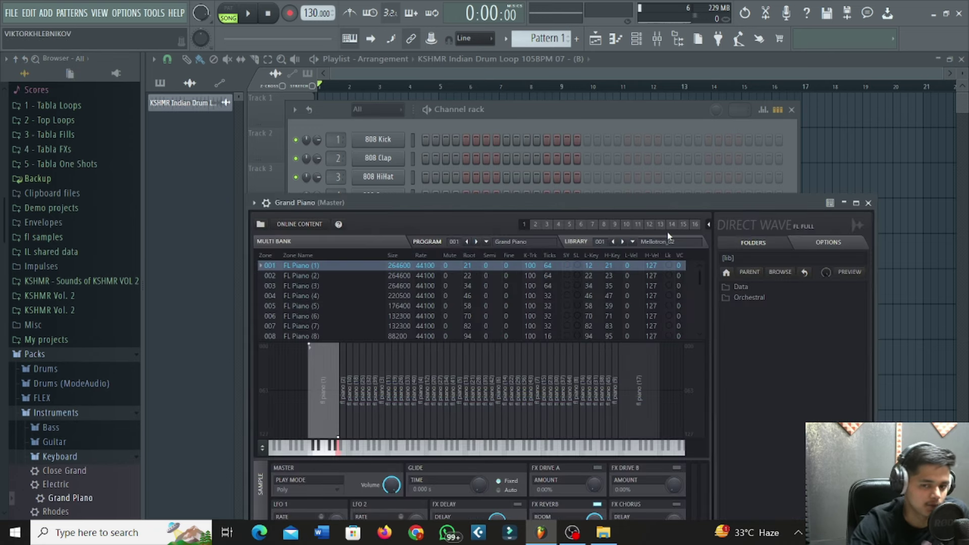
pyautogui.click(869, 202)
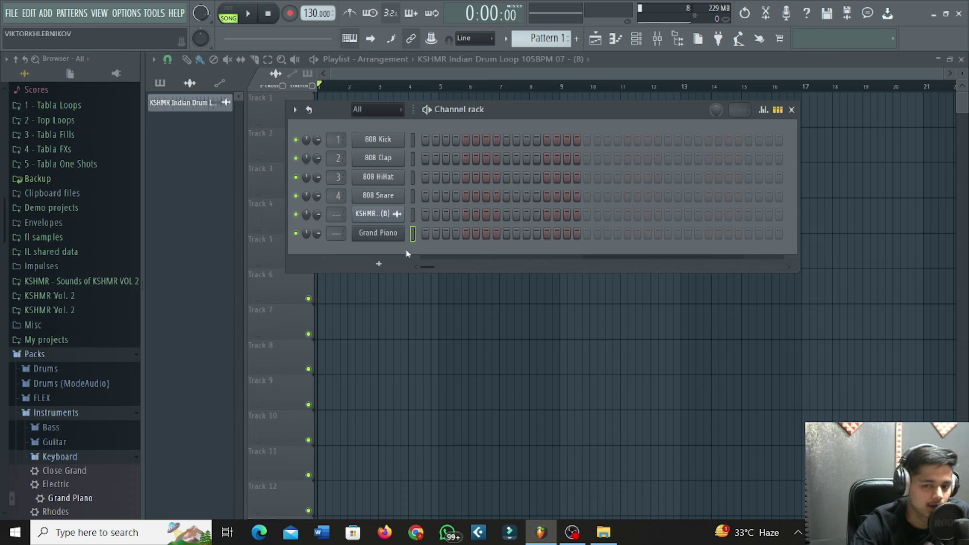
# Draw an F#5, A#5 and C#6 chord in bar 1 of the Grand Piano's piano roll, preview it and return to the start
pyautogui.rightClick(404, 232)
pyautogui.click(414, 234)
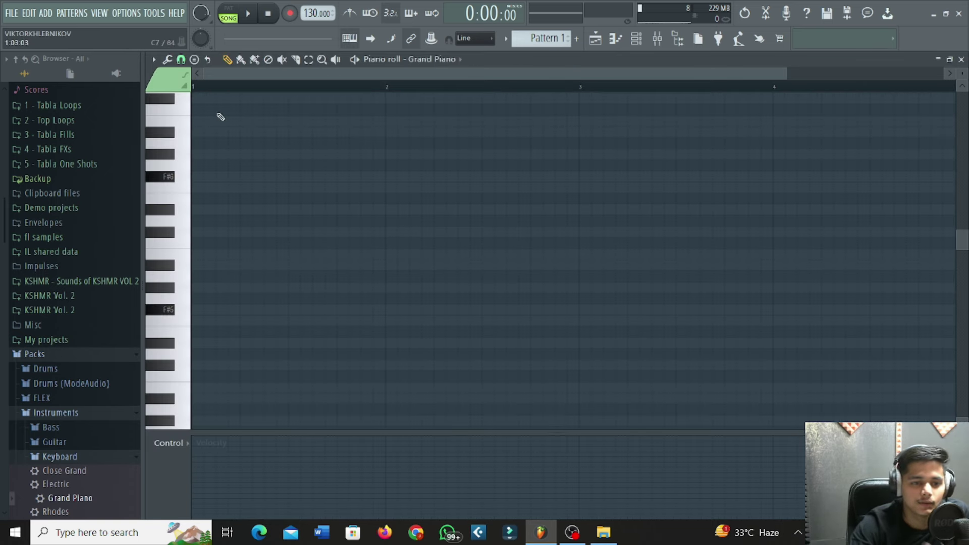
pyautogui.click(201, 309)
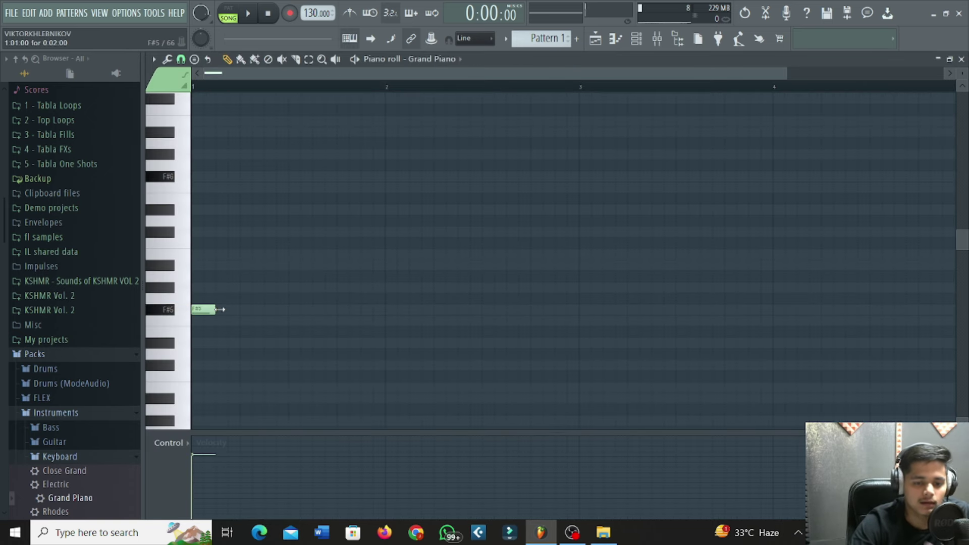
pyautogui.moveTo(220, 309); pyautogui.dragTo(374, 310)
pyautogui.moveTo(205, 265); pyautogui.dragTo(200, 266)
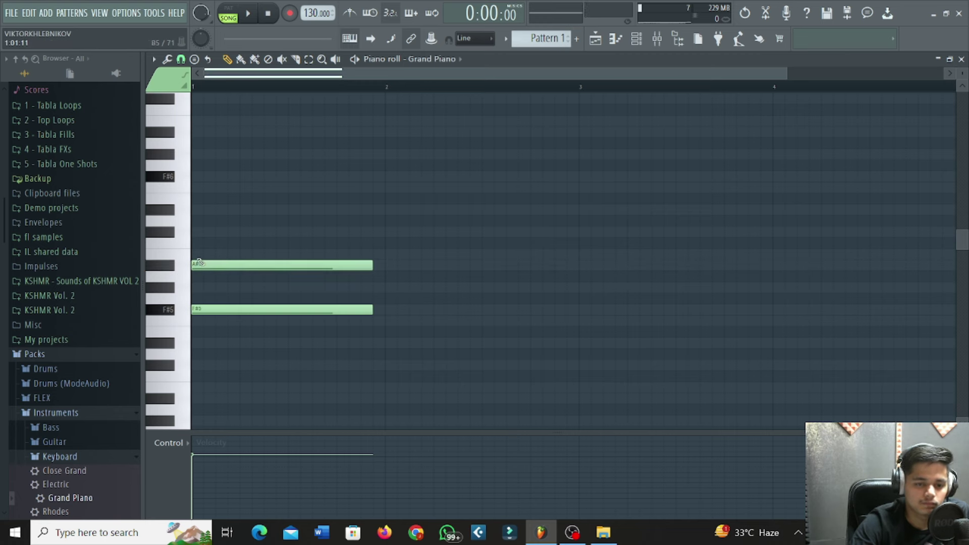
pyautogui.click(197, 232)
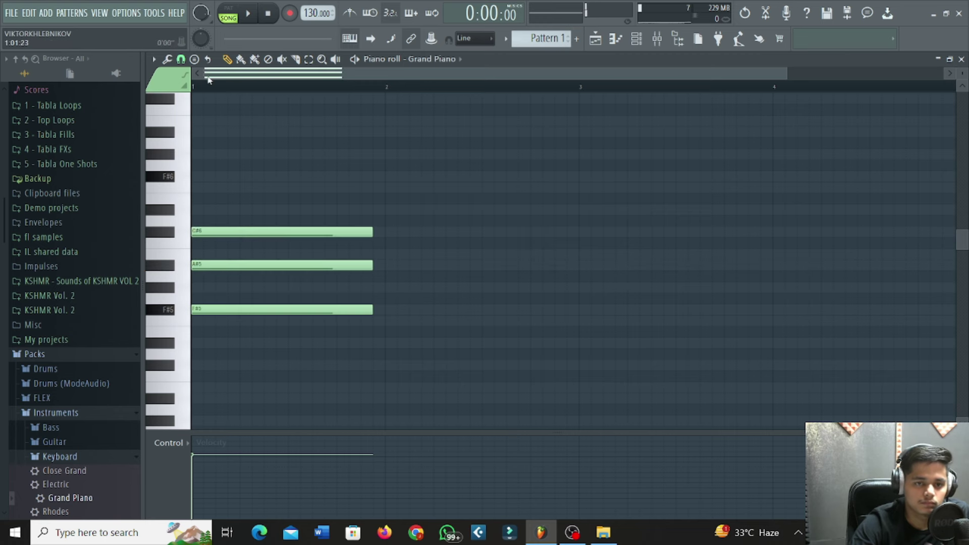
pyautogui.click(247, 14)
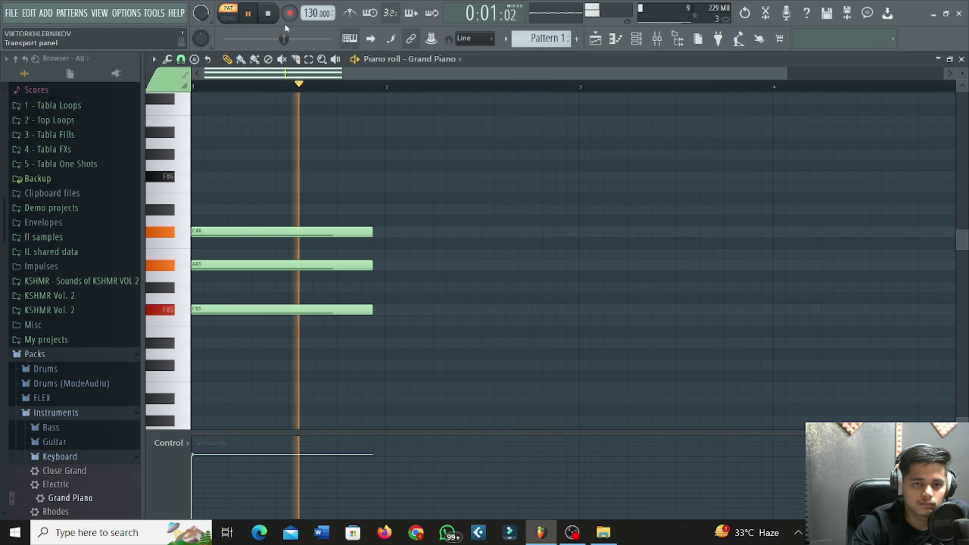
pyautogui.click(247, 14)
pyautogui.moveTo(220, 86); pyautogui.dragTo(161, 99)
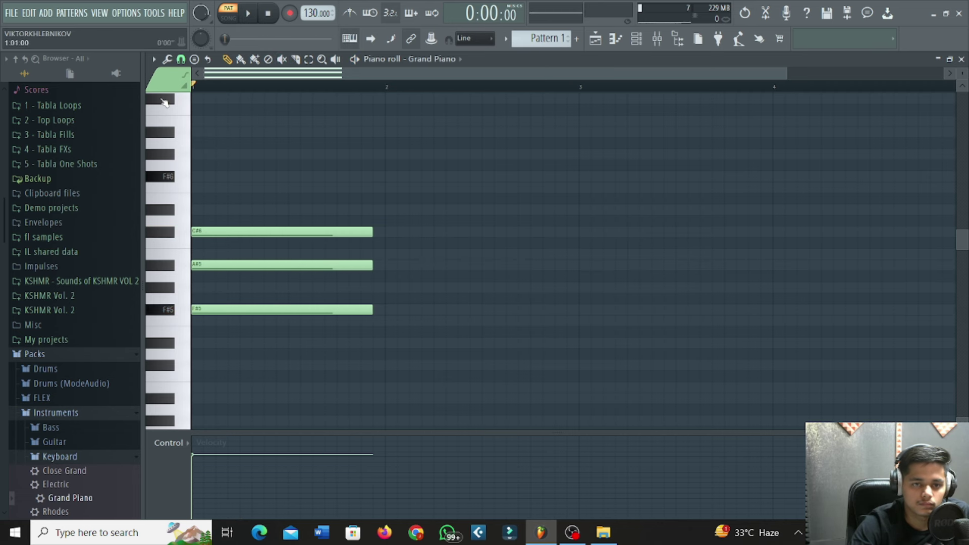
# Add a D#5, F#5 and A#5 chord in bar 2 of the Grand Piano part and start playback
pyautogui.click(387, 320)
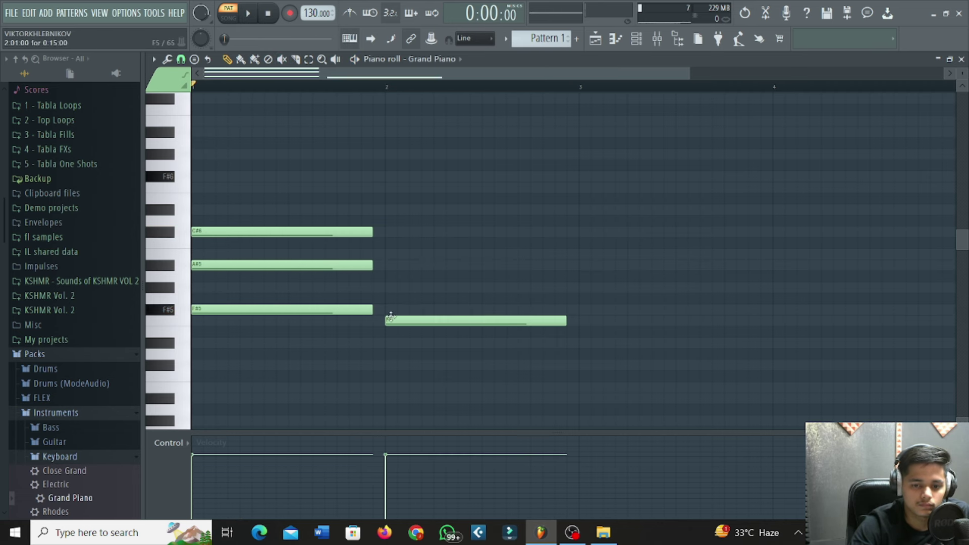
pyautogui.click(388, 285)
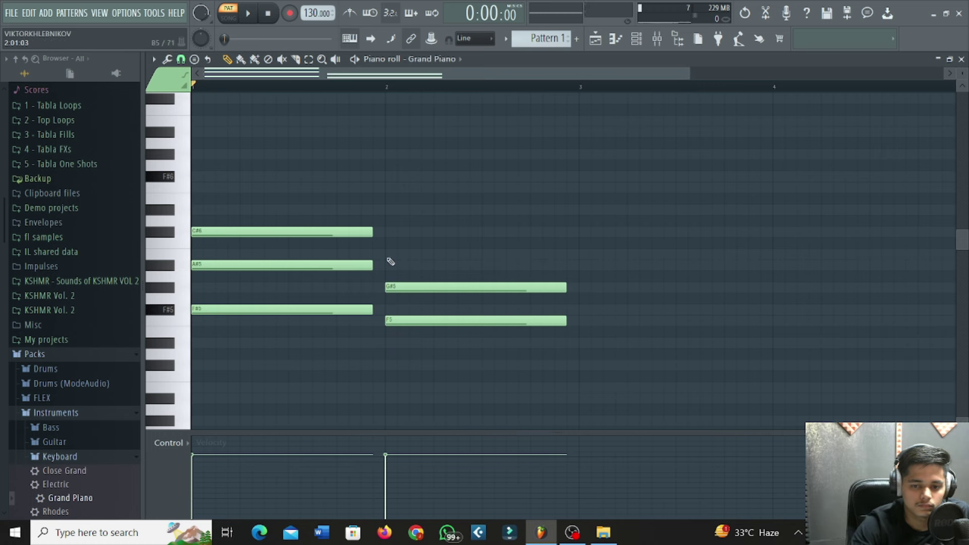
pyautogui.moveTo(399, 317); pyautogui.dragTo(389, 265)
pyautogui.click(391, 320)
pyautogui.click(389, 299)
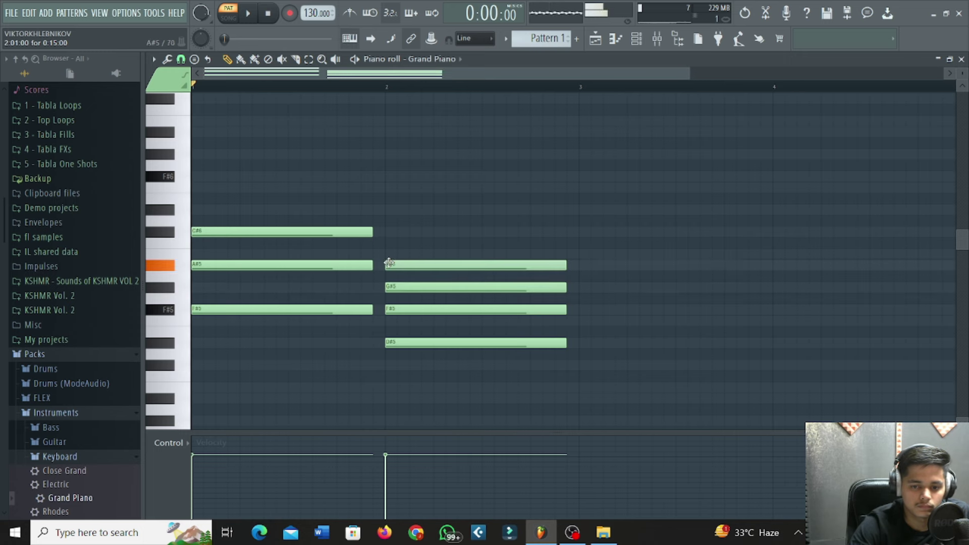
pyautogui.rightClick(399, 288)
pyautogui.press('space')
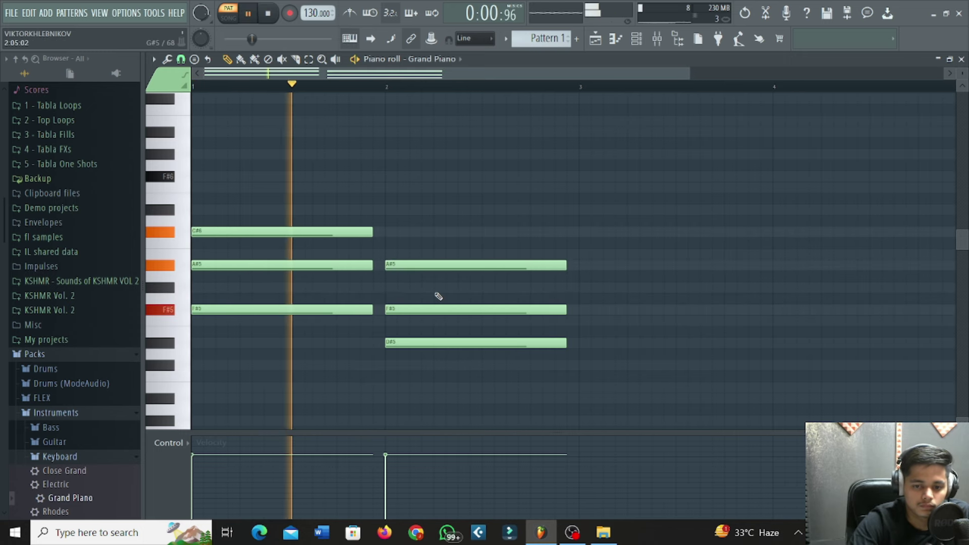
# Add a C#5, F5 and G#5 chord in bar 3 and pause playback
pyautogui.click(580, 367)
pyautogui.click(580, 321)
pyautogui.click(580, 287)
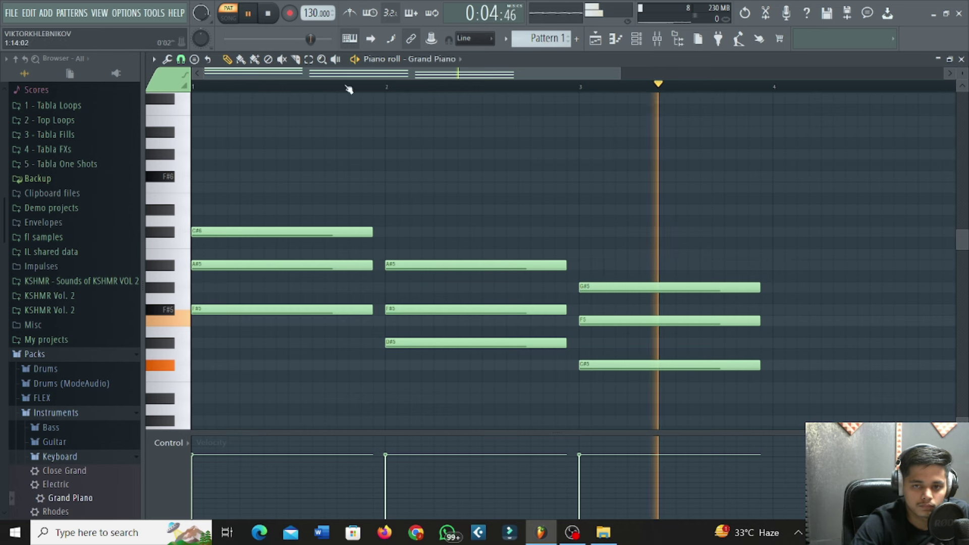
pyautogui.click(247, 13)
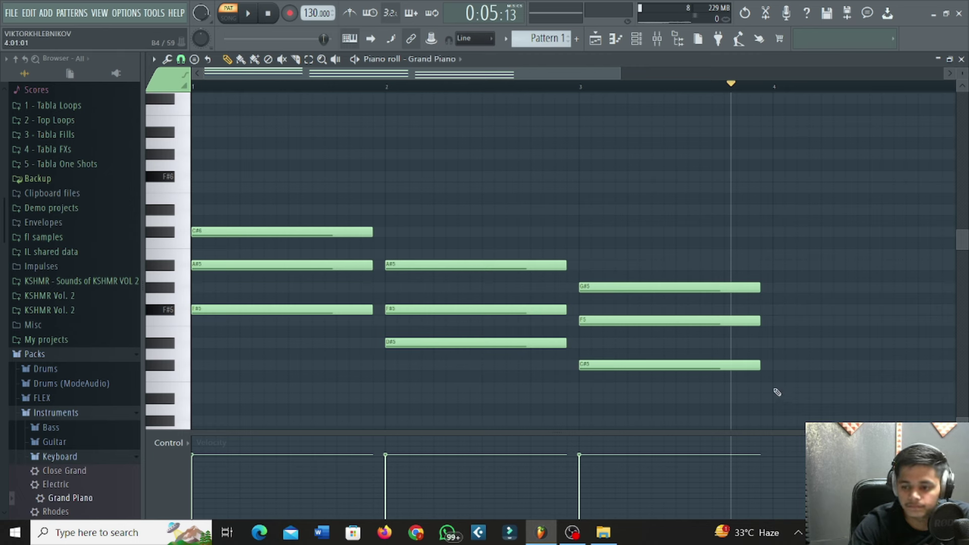
# Add a D#5, F#5 and A#5 chord in bar 4, play the progression and return to the start
pyautogui.click(775, 343)
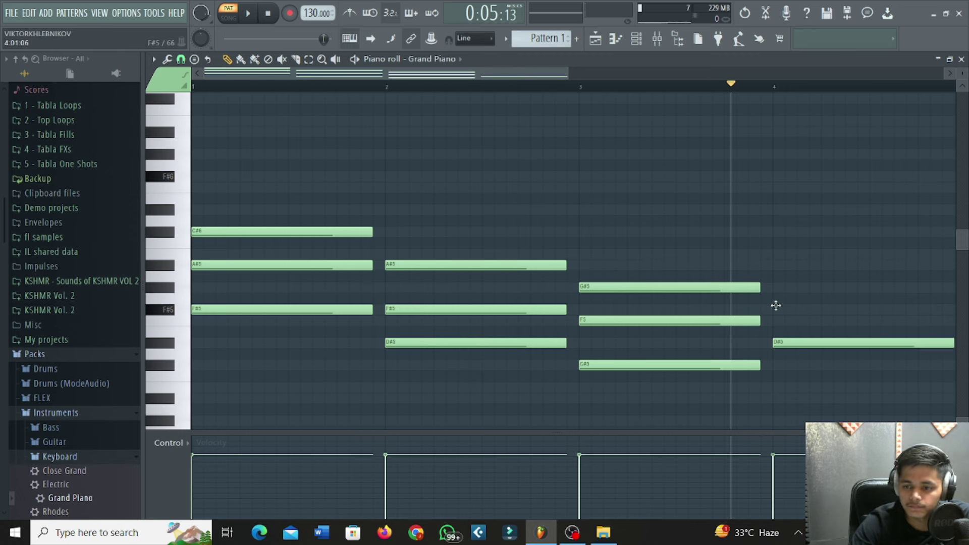
pyautogui.click(776, 306)
pyautogui.click(774, 264)
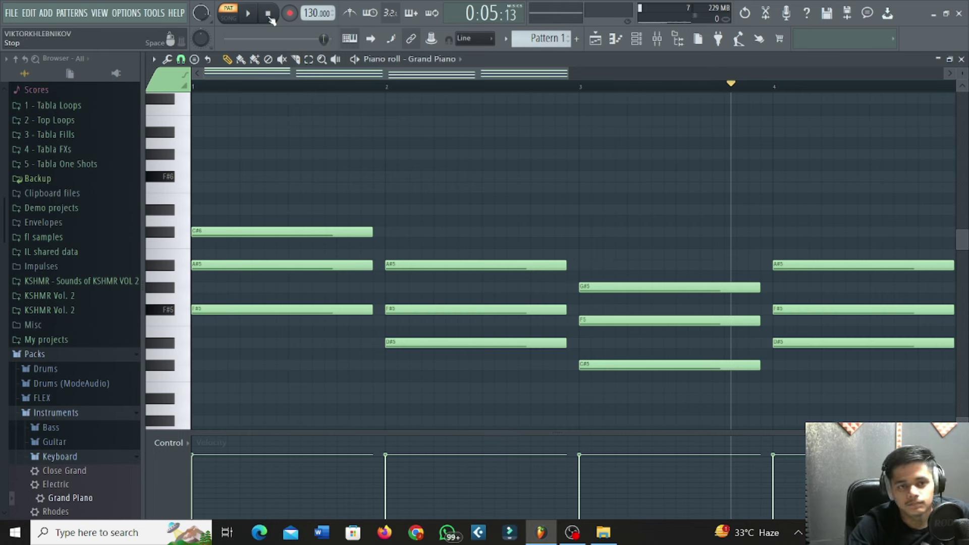
pyautogui.press('space')
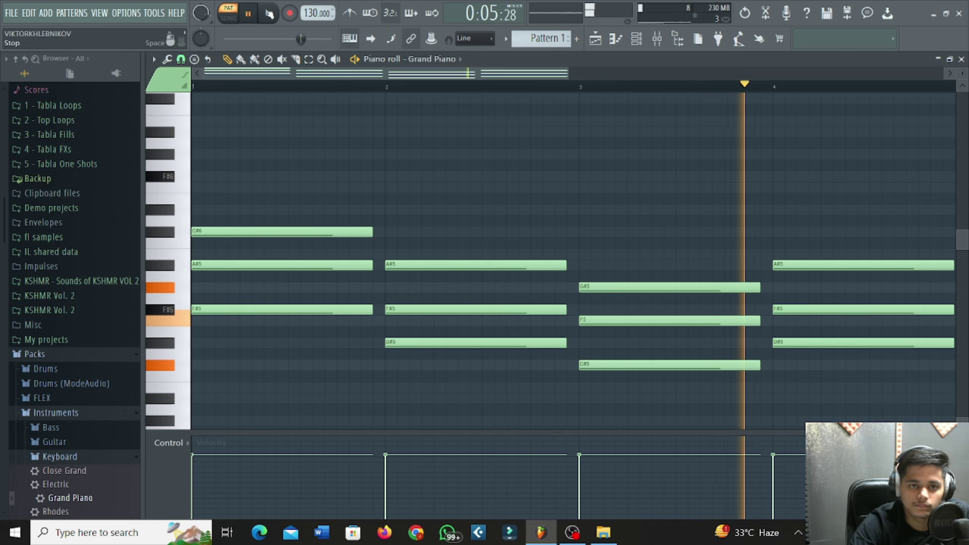
pyautogui.click(249, 14)
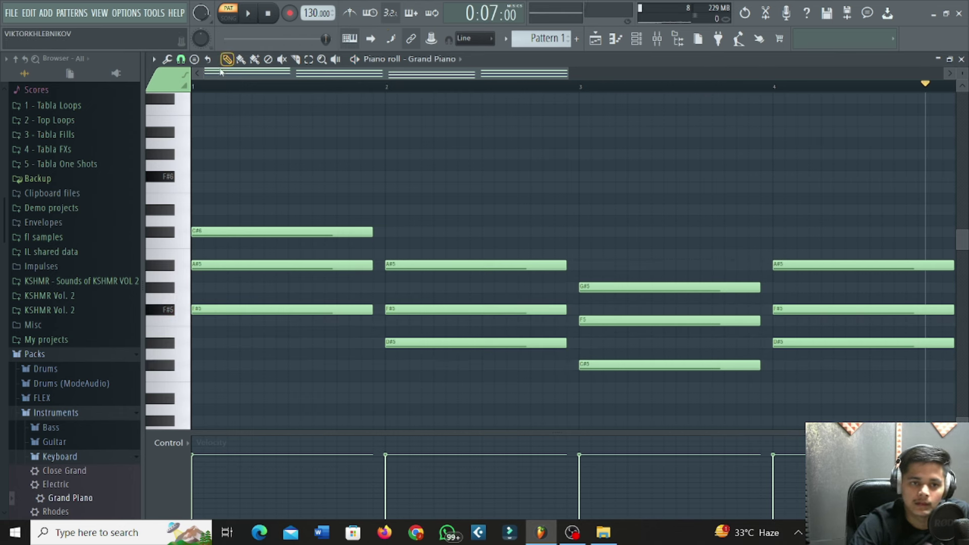
pyautogui.moveTo(204, 87); pyautogui.dragTo(185, 92)
# Close the piano roll and place 808 Kick hits on steps 1 and 7, checking them with playback
pyautogui.click(961, 59)
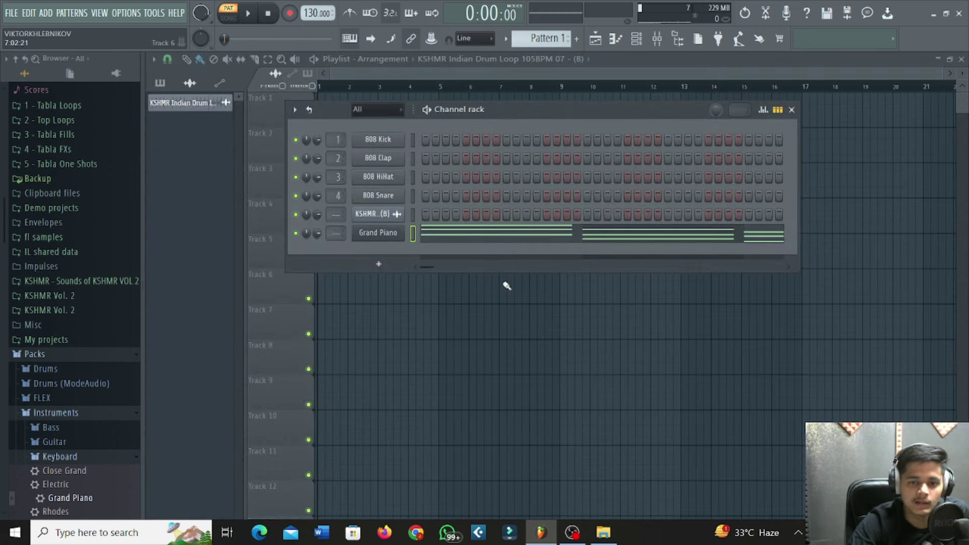
pyautogui.click(425, 139)
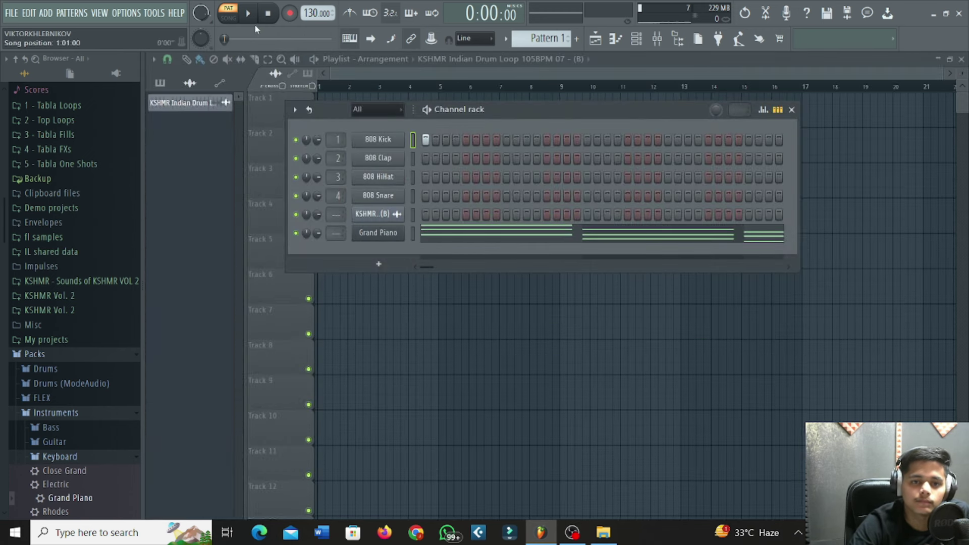
pyautogui.press('space')
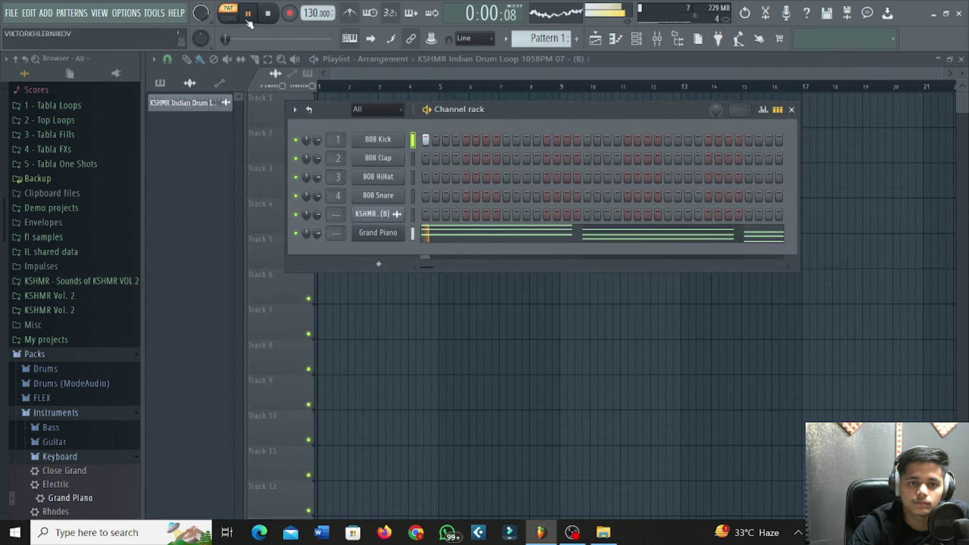
pyautogui.click(456, 140)
pyautogui.press('space')
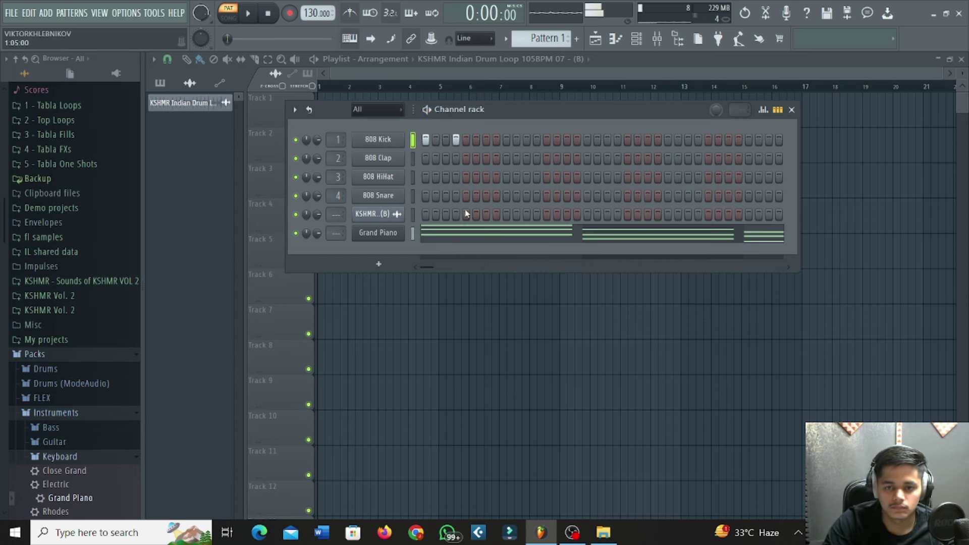
pyautogui.click(487, 139)
pyautogui.press('space')
# Place an 808 Snare hit on step 9 and preview the pattern
pyautogui.click(506, 214)
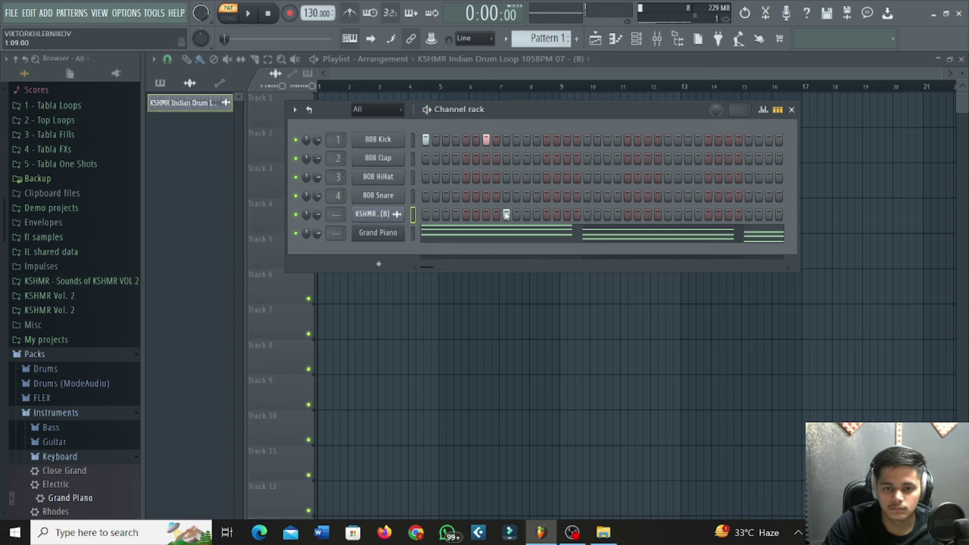
pyautogui.click(506, 195)
pyautogui.press('space')
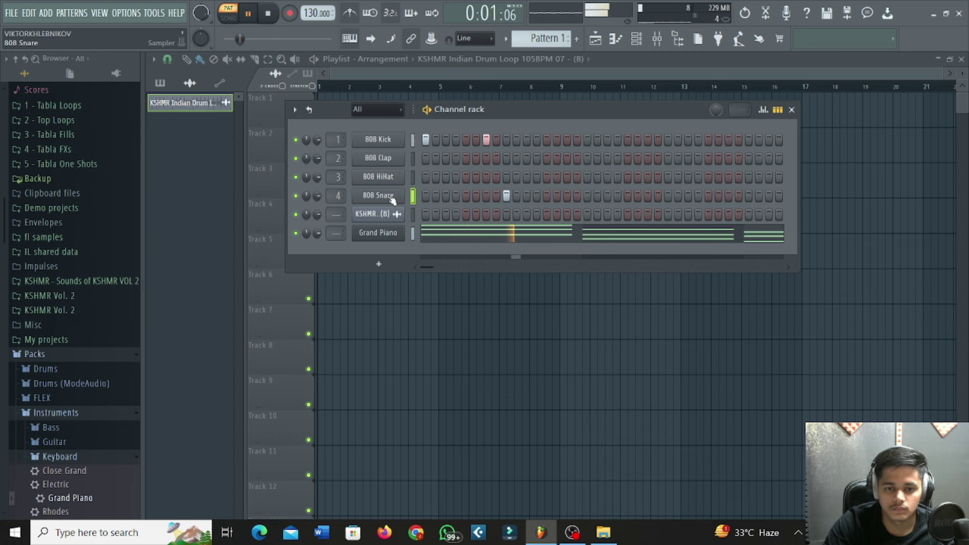
pyautogui.press('space')
# Fill every second step of the 808 HiHat channel
pyautogui.rightClick(396, 164)
pyautogui.rightClick(397, 176)
pyautogui.click(525, 213)
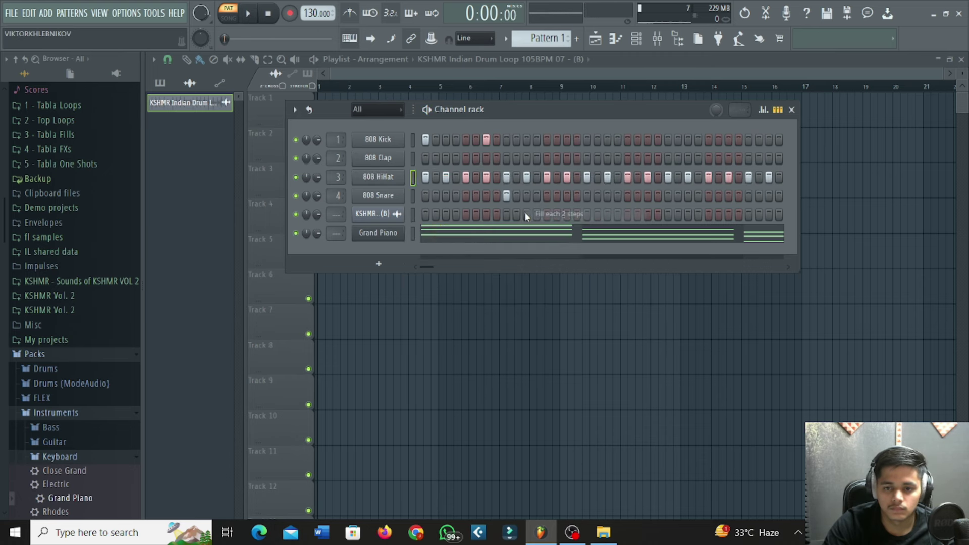
# Play the pattern and add 808 Kick hits on steps 11, 13, 17 and 20
pyautogui.press('space')
pyautogui.click(526, 139)
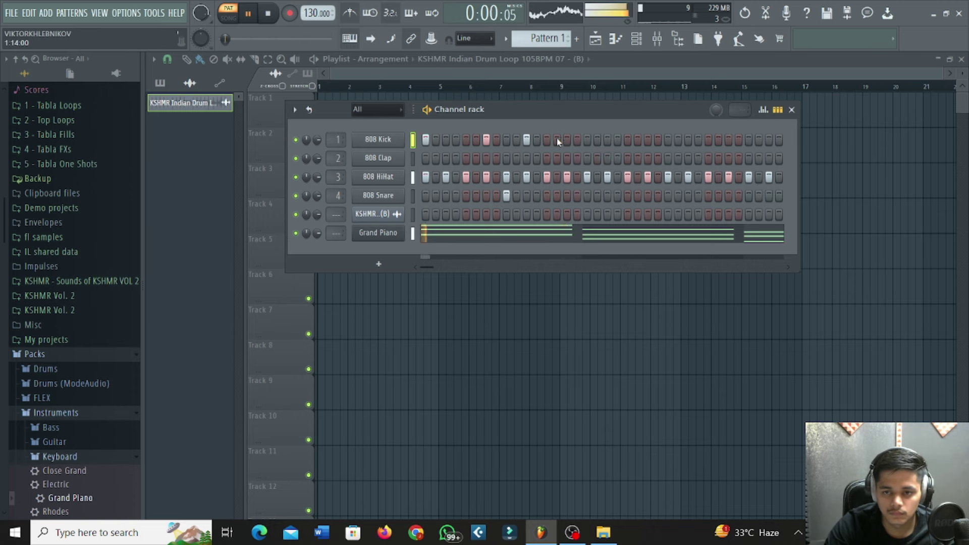
pyautogui.click(548, 139)
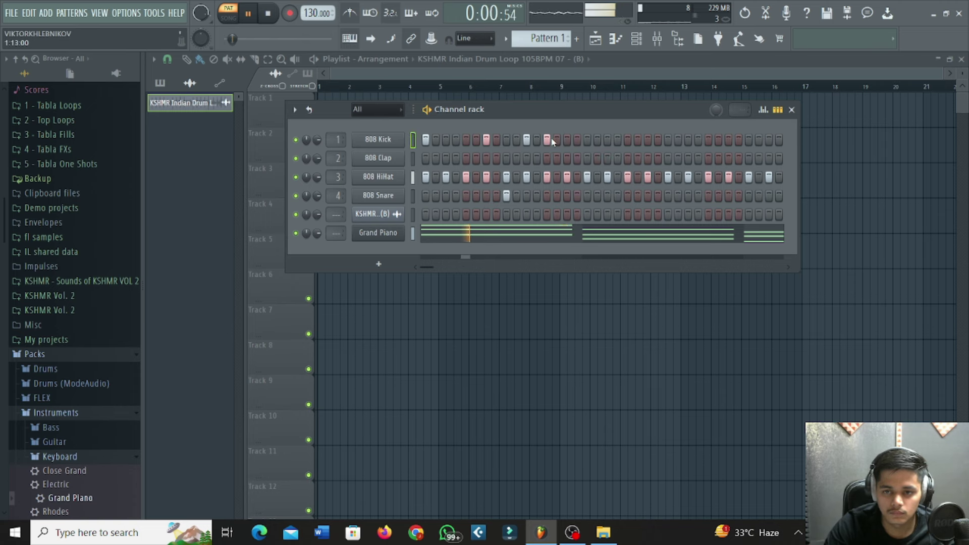
pyautogui.click(608, 139)
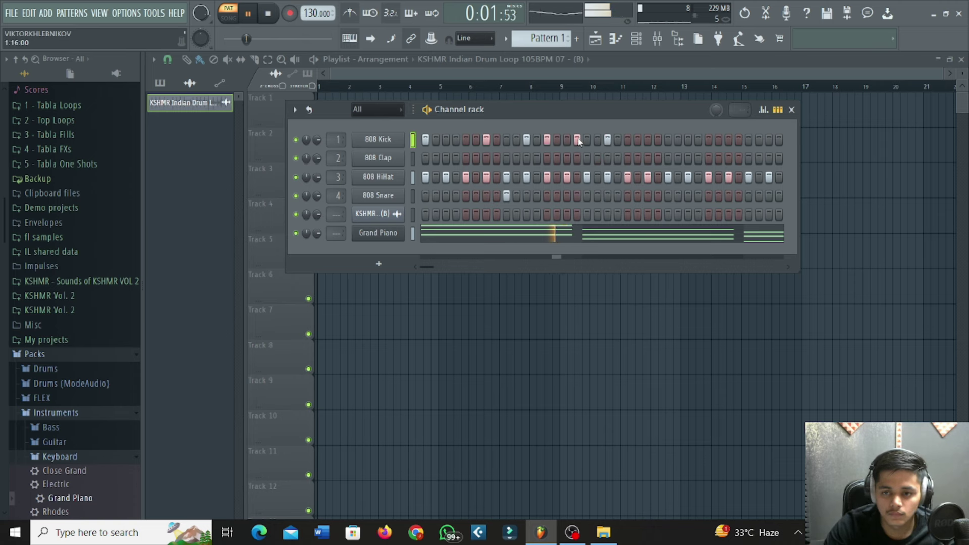
pyautogui.click(586, 139)
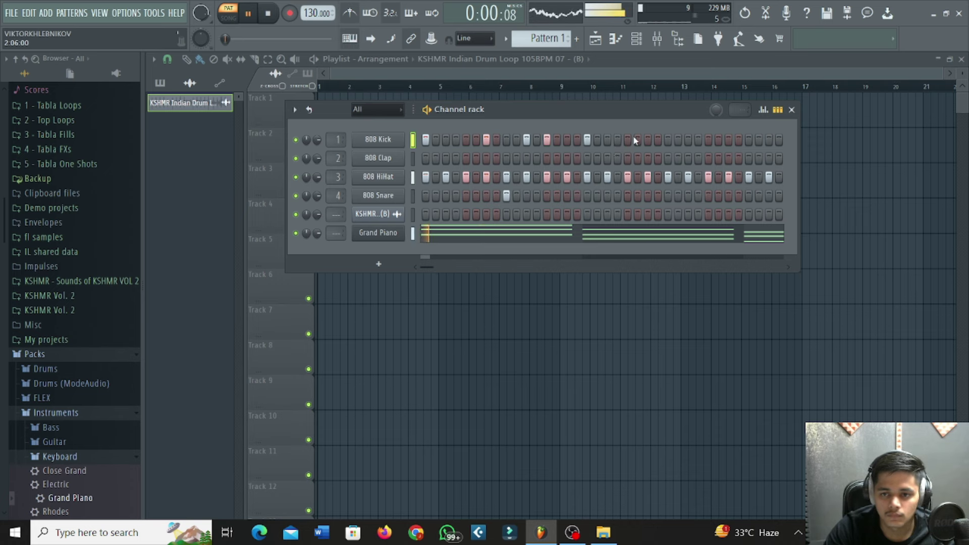
pyautogui.click(608, 140)
pyautogui.click(617, 140)
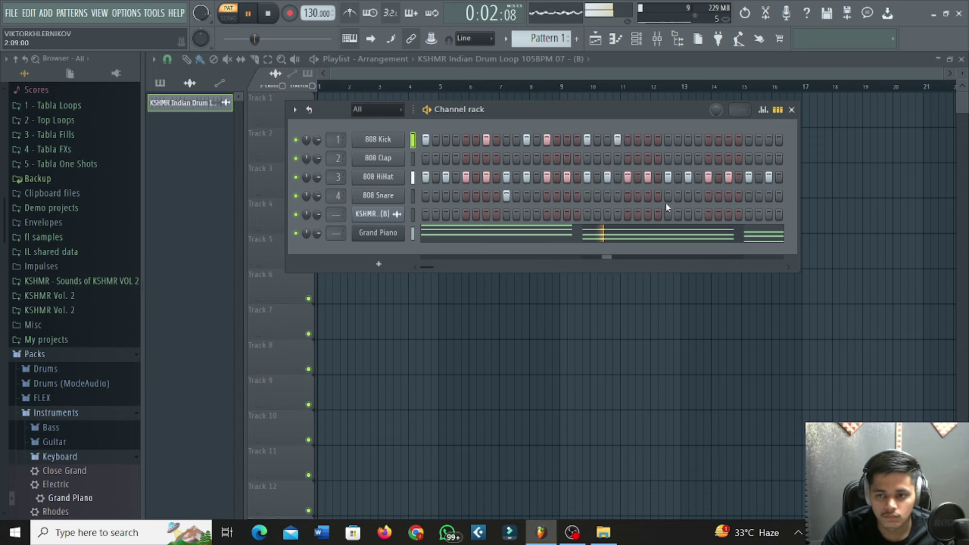
# Add an 808 Snare hit on step 25 and move the 808 Kick hit from step 20 to step 21
pyautogui.click(667, 197)
pyautogui.click(617, 140)
pyautogui.click(627, 140)
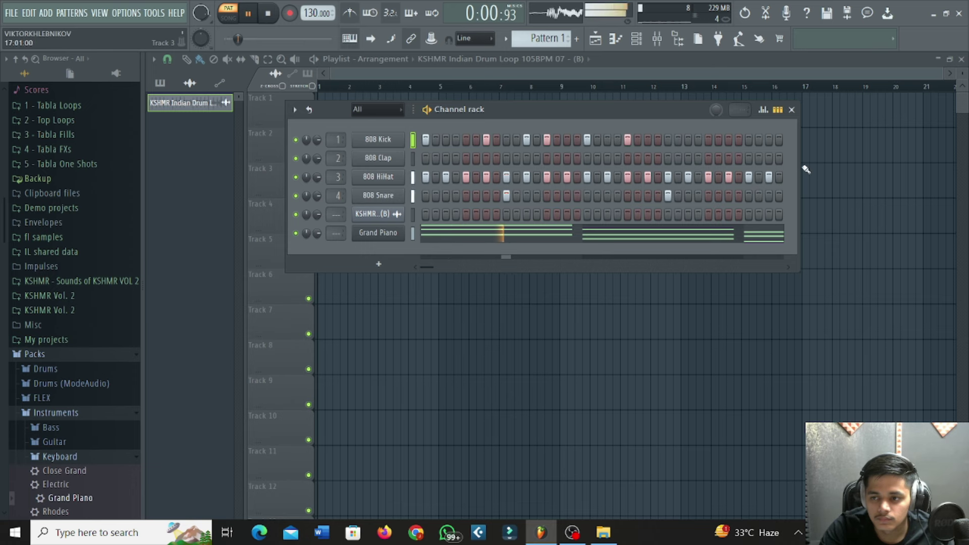
# Widen the Channel rack to show more steps and add 808 Kick hits on steps 27, 29 and 33
pyautogui.moveTo(801, 166); pyautogui.dragTo(958, 167)
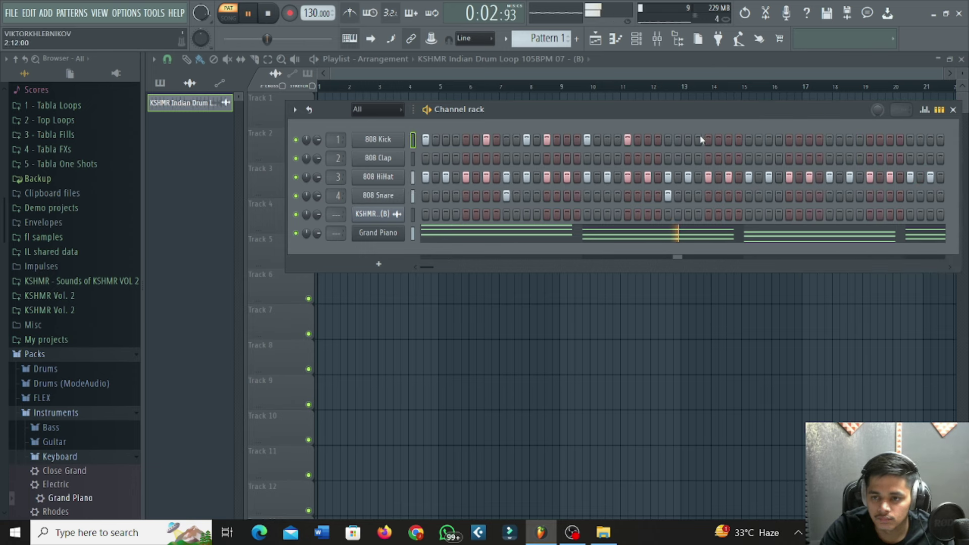
pyautogui.press('space')
pyautogui.click(679, 140)
pyautogui.press('space')
pyautogui.rightClick(680, 140)
pyautogui.click(688, 140)
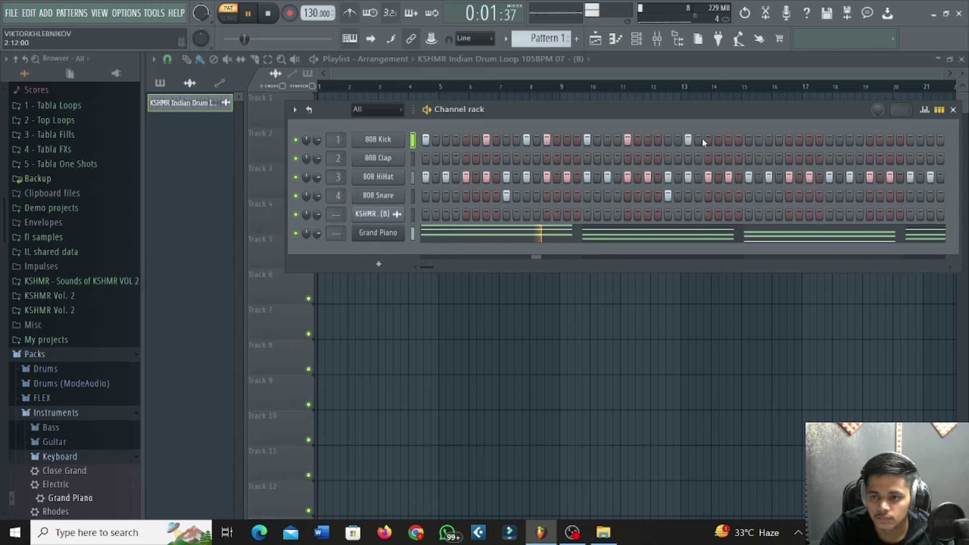
pyautogui.click(708, 140)
pyautogui.click(748, 140)
# Place an 808 Snare hit on step 41 and 808 Kick hits on steps 37, 43 and 45 during playback
pyautogui.click(788, 196)
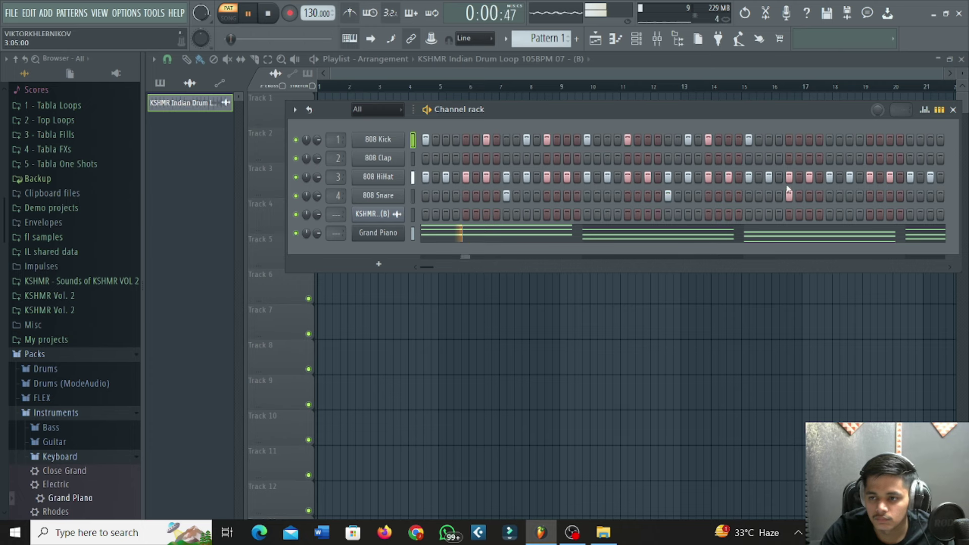
pyautogui.click(779, 139)
pyautogui.rightClick(789, 196)
pyautogui.click(829, 195)
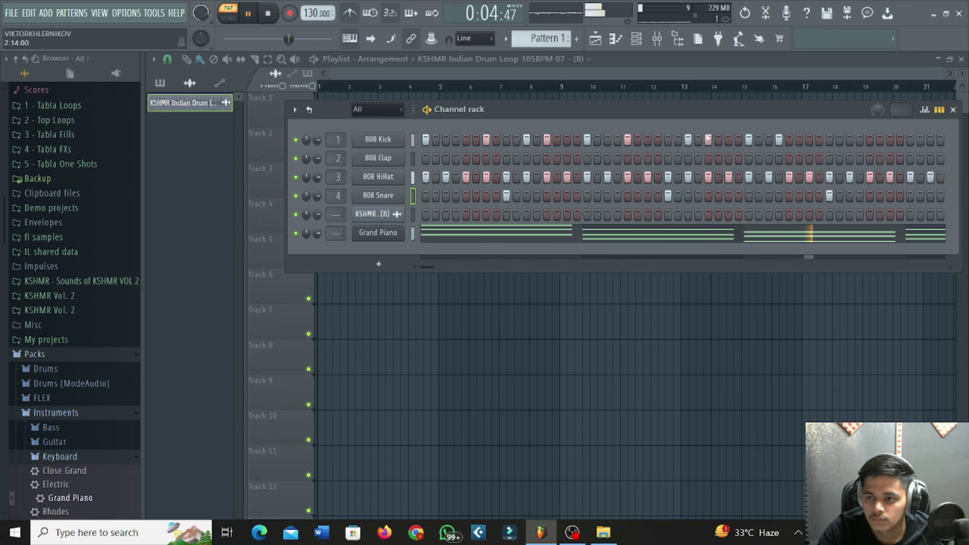
pyautogui.rightClick(778, 140)
pyautogui.click(789, 141)
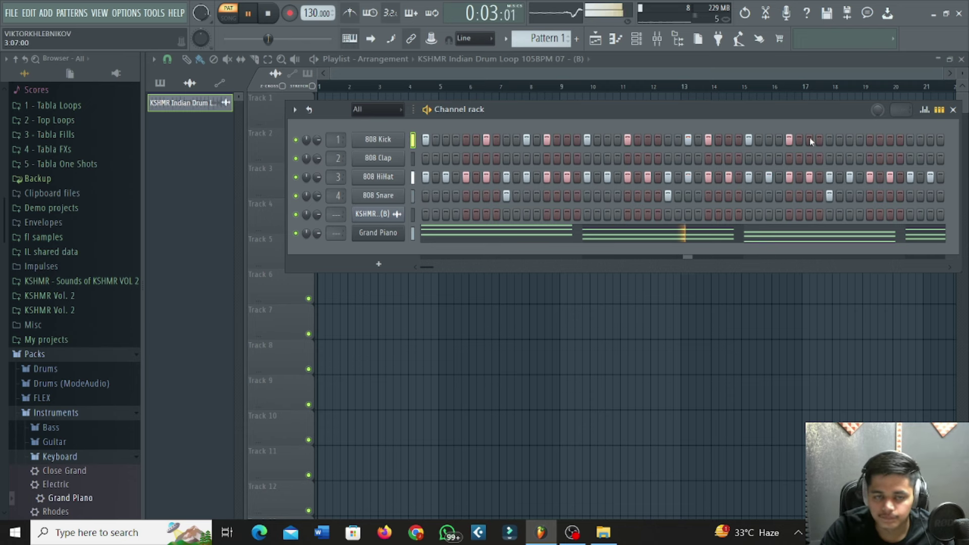
pyautogui.click(849, 139)
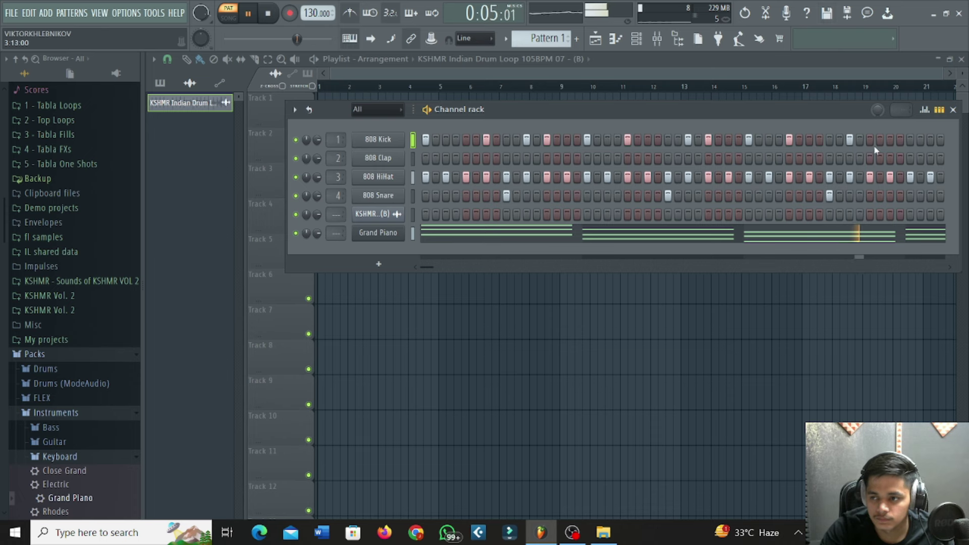
pyautogui.click(869, 139)
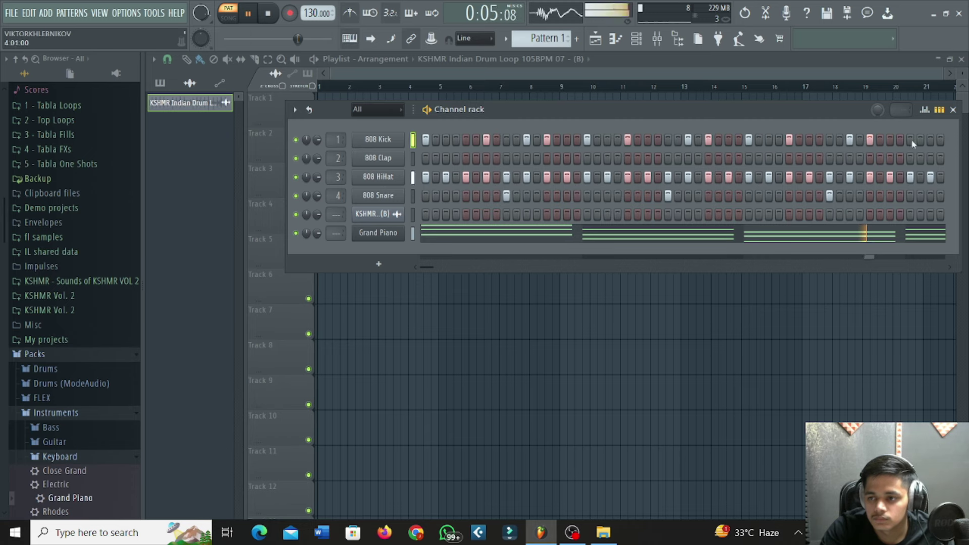
# Stop the playback, dismiss the save dialog without saving and place the Channel rack centrally over the playlist
pyautogui.moveTo(852, 109); pyautogui.dragTo(672, 125)
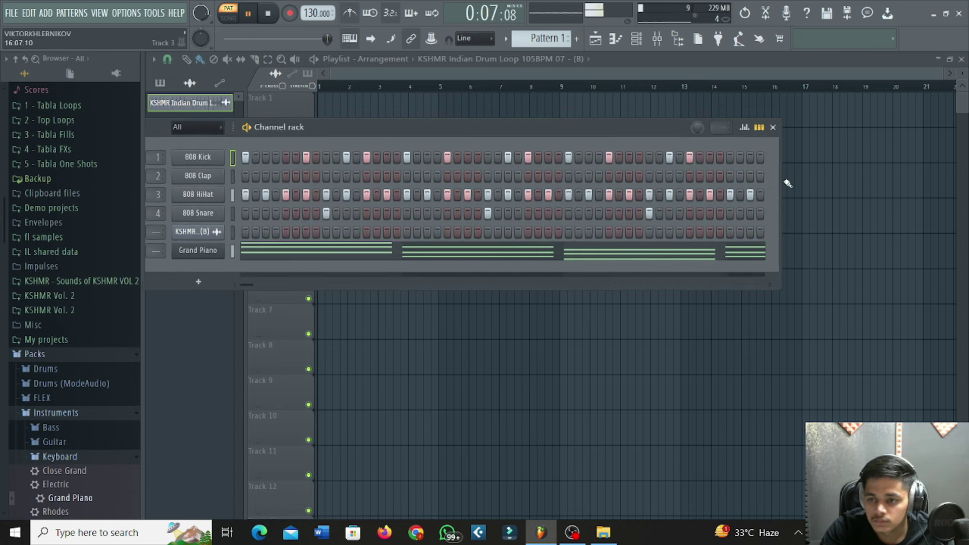
pyautogui.moveTo(363, 135); pyautogui.dragTo(587, 161)
pyautogui.press('space')
pyautogui.hotkey('ctrl', 's')
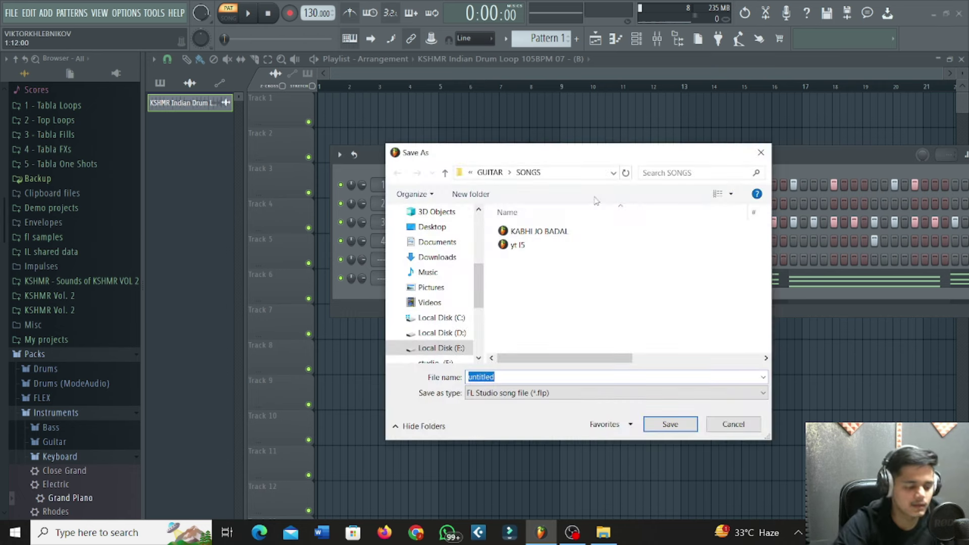
pyautogui.click(770, 148)
pyautogui.moveTo(639, 159); pyautogui.dragTo(546, 167)
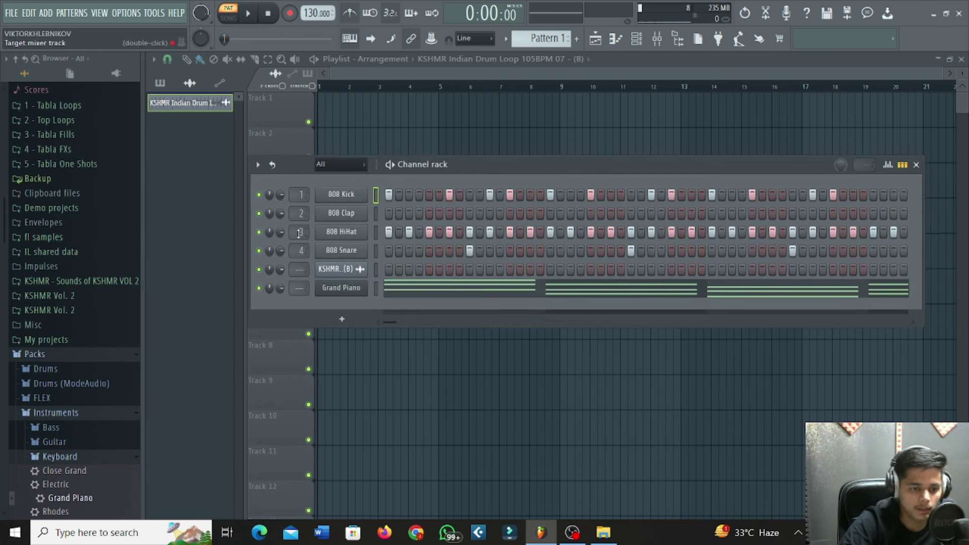
pyautogui.scroll(-2, 108, 353)
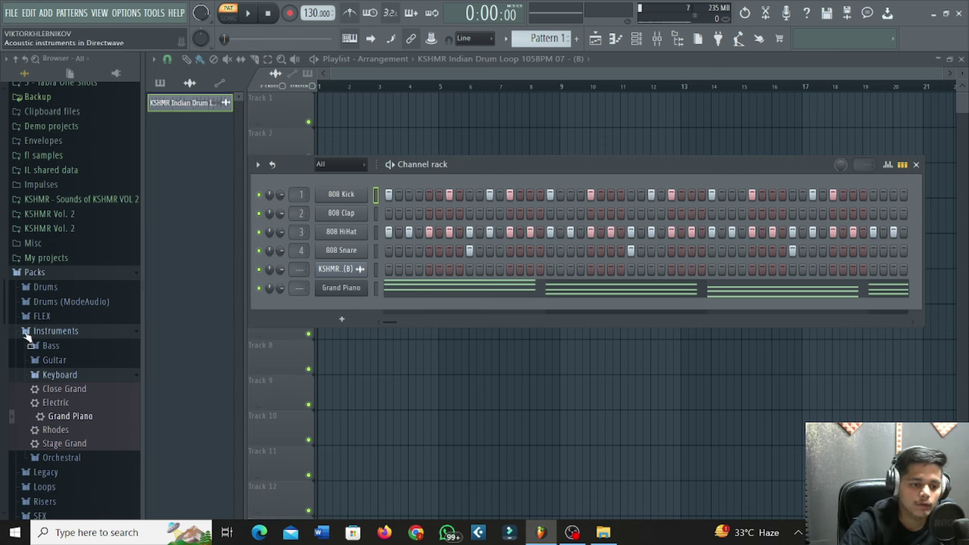
pyautogui.click(35, 331)
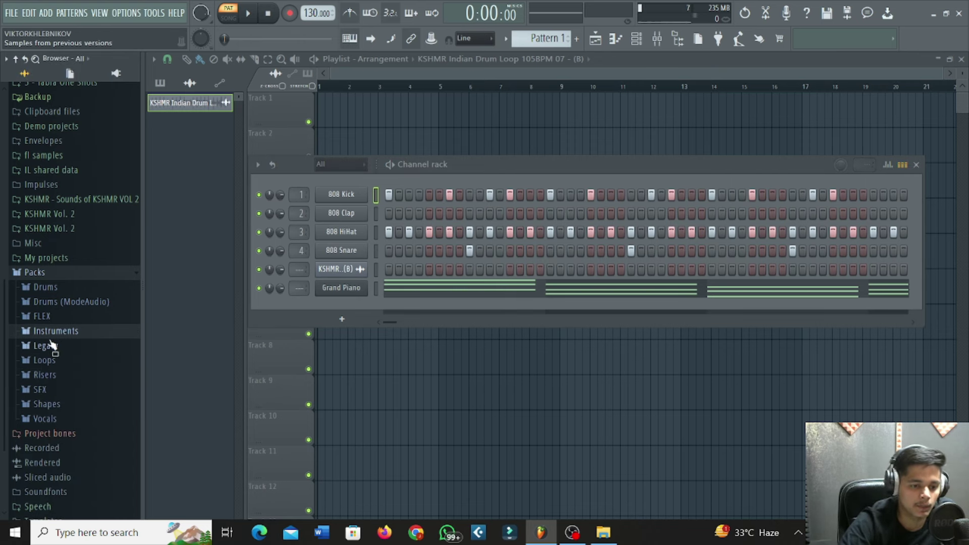
pyautogui.click(50, 348)
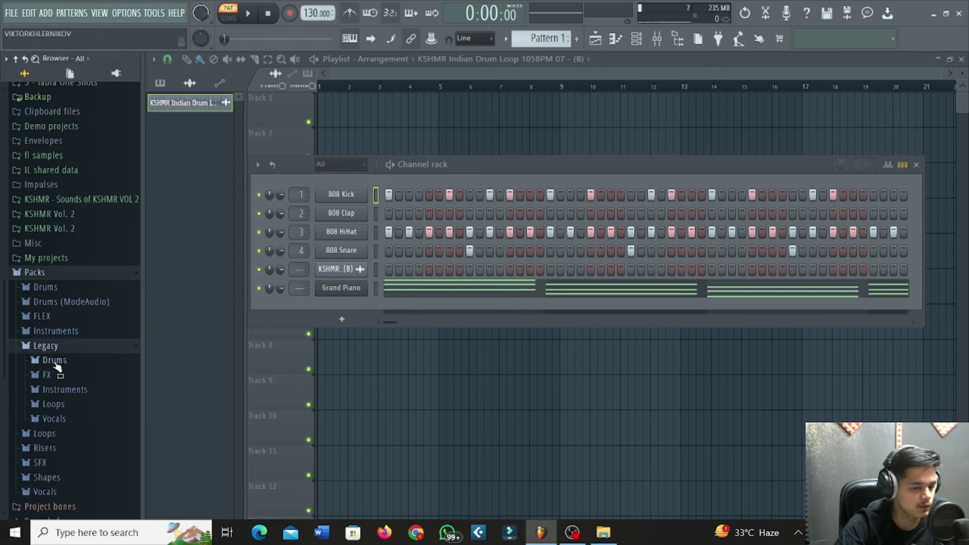
pyautogui.click(59, 362)
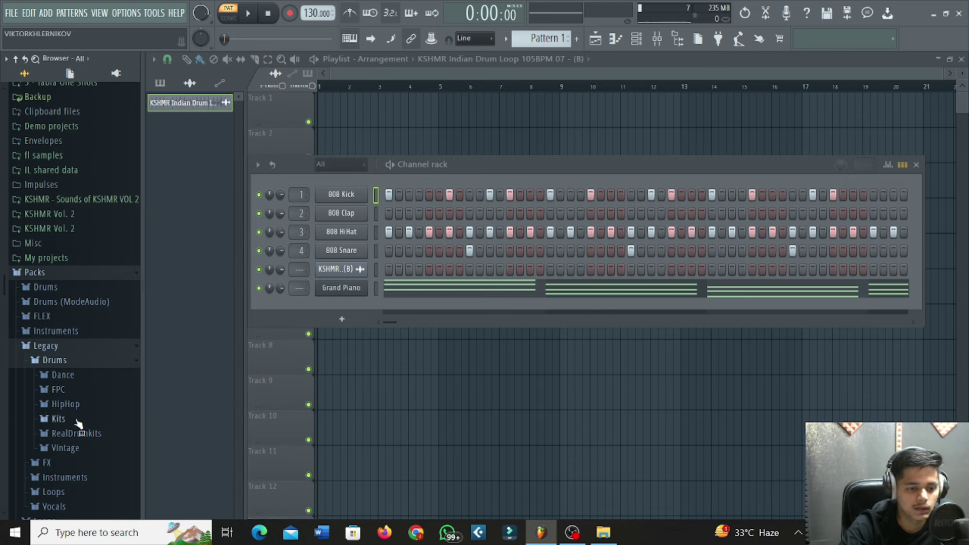
pyautogui.click(72, 346)
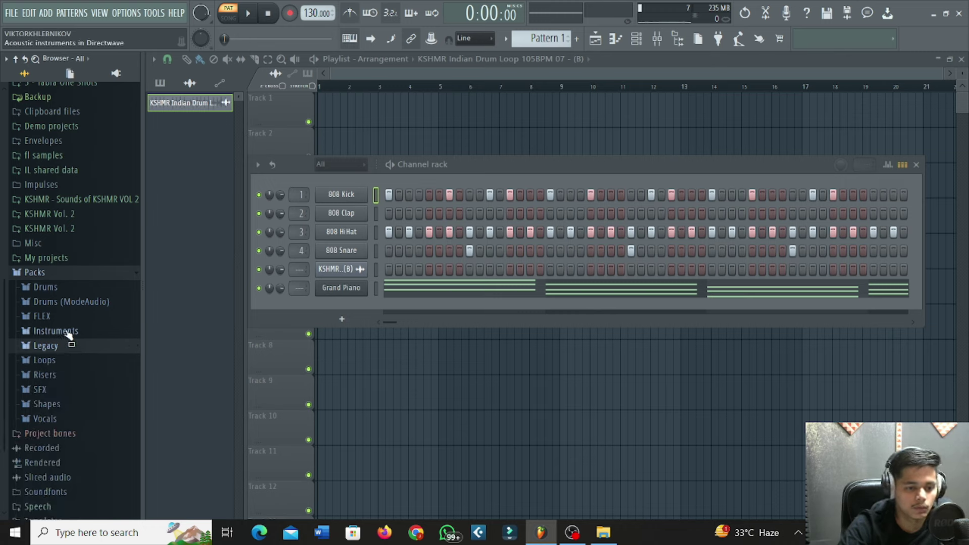
# Add 808 Kick from the Drums pack's Kicks folder as a new channel below Grand Piano
pyautogui.click(67, 288)
pyautogui.click(74, 331)
pyautogui.click(68, 205)
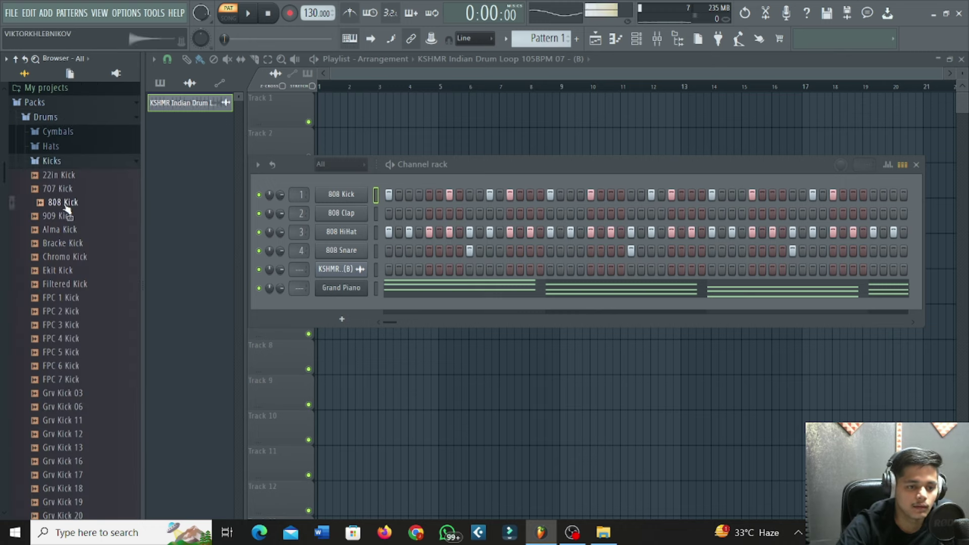
pyautogui.moveTo(68, 208); pyautogui.dragTo(354, 306)
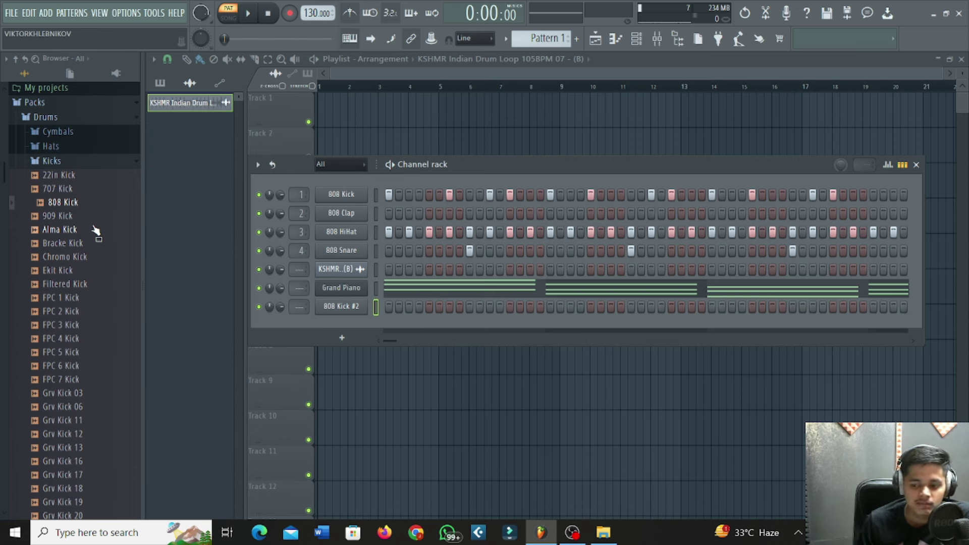
# Turn on Cut itself for the new 808 Kick channel, leaving its sample selection dialog without loading anything
pyautogui.rightClick(338, 313)
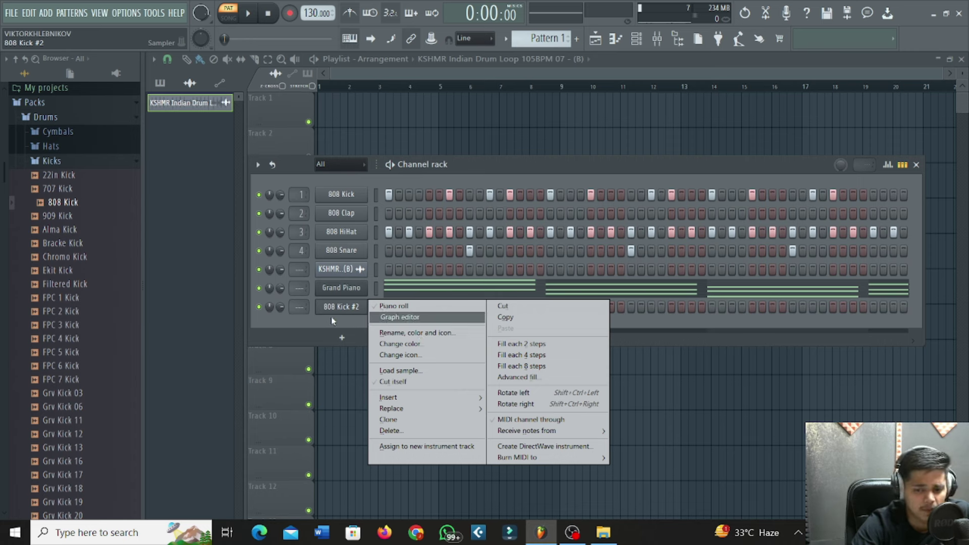
pyautogui.click(395, 379)
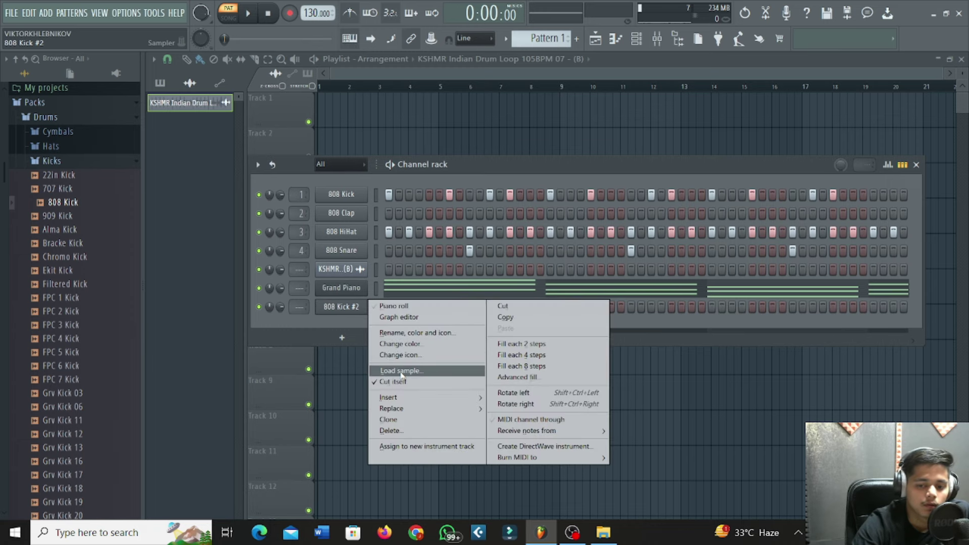
pyautogui.click(400, 373)
pyautogui.click(760, 152)
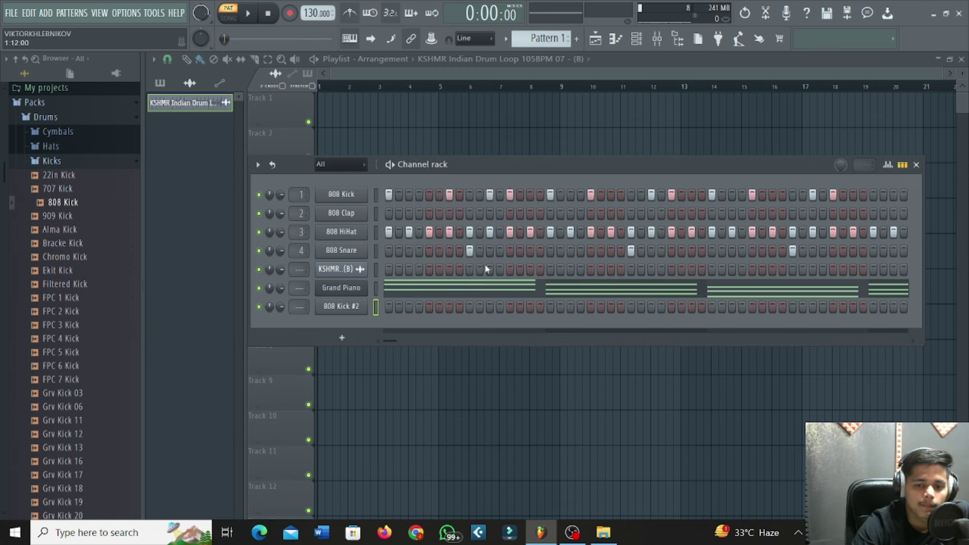
# Open the new 808 Kick channel's sampler settings and bring its sample into the Edison audio editor
pyautogui.click(341, 306)
pyautogui.moveTo(372, 217); pyautogui.dragTo(600, 221)
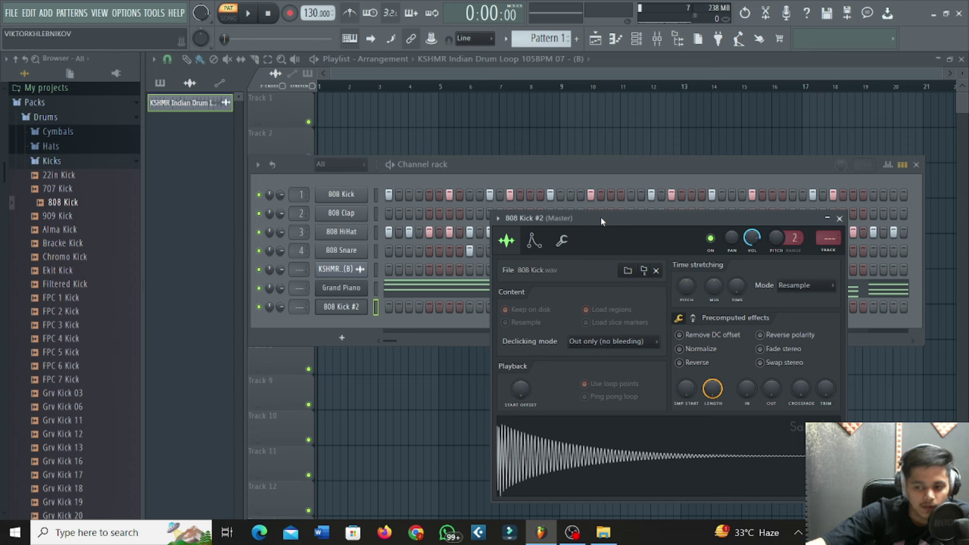
pyautogui.moveTo(601, 216); pyautogui.dragTo(562, 176)
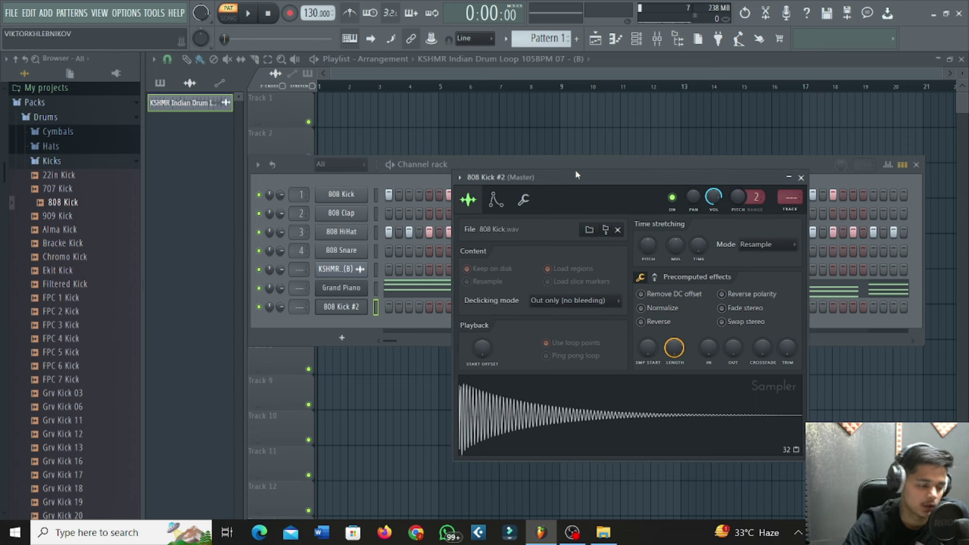
pyautogui.moveTo(599, 184); pyautogui.dragTo(588, 181)
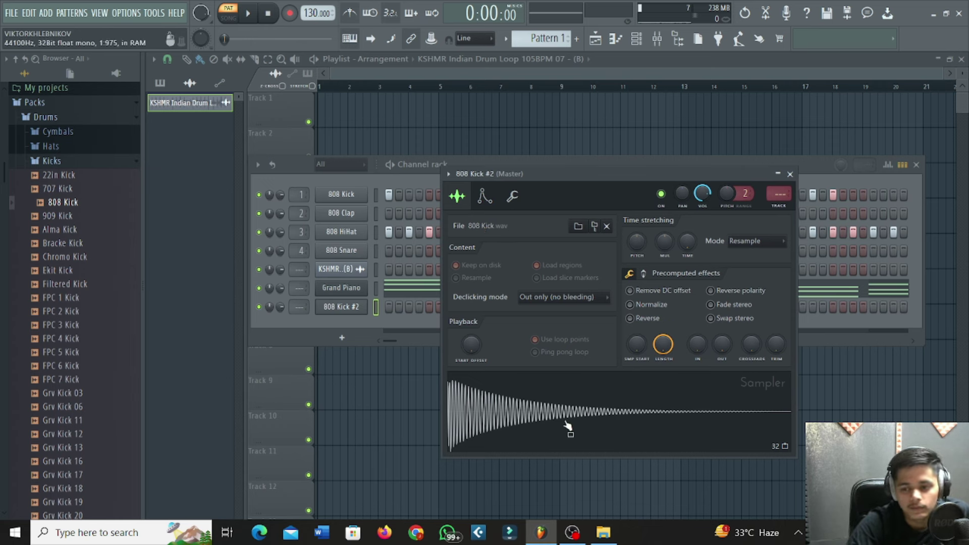
pyautogui.rightClick(565, 402)
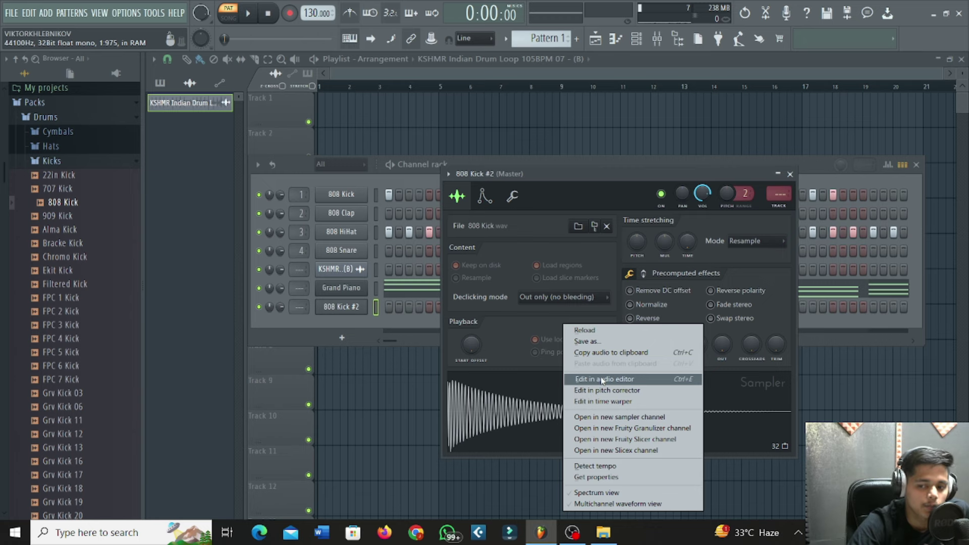
pyautogui.click(537, 392)
pyautogui.click(538, 393)
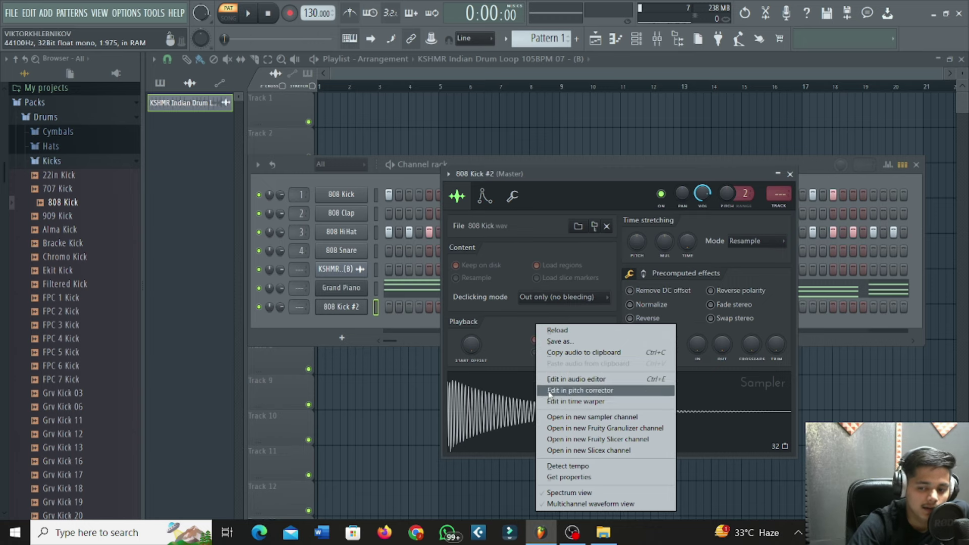
pyautogui.click(594, 382)
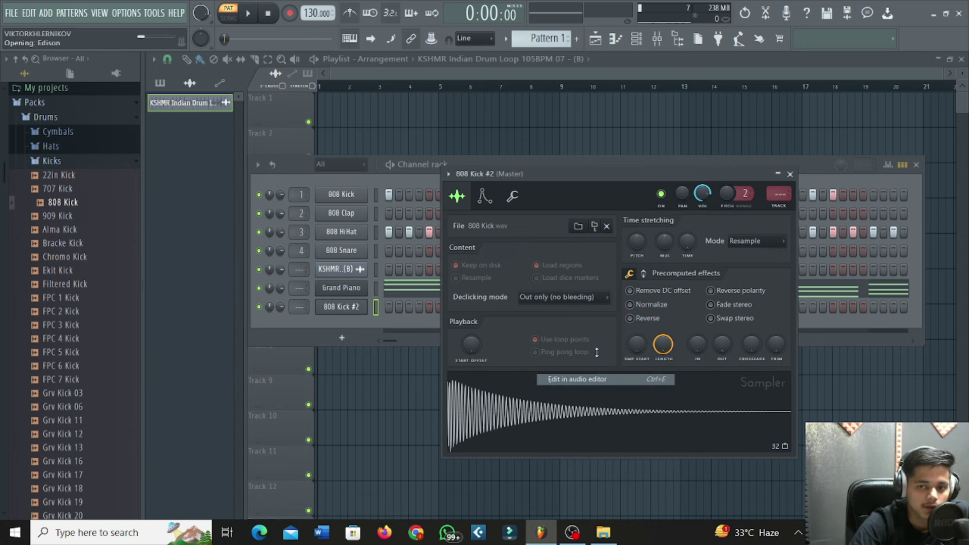
pyautogui.moveTo(396, 152); pyautogui.dragTo(405, 95)
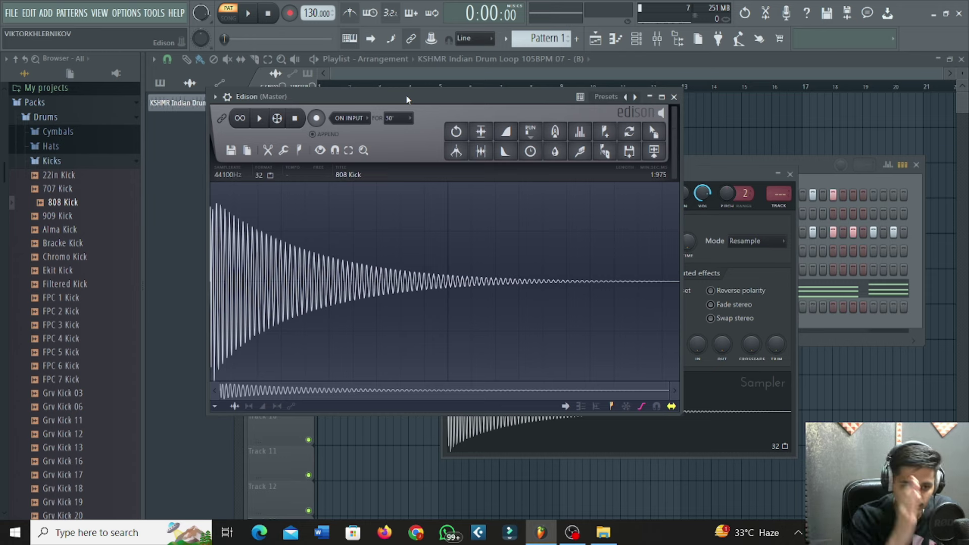
# Detect the pitch regions of the 808 Kick sample, read its root note and close Edison
pyautogui.scroll(4, 416, 359)
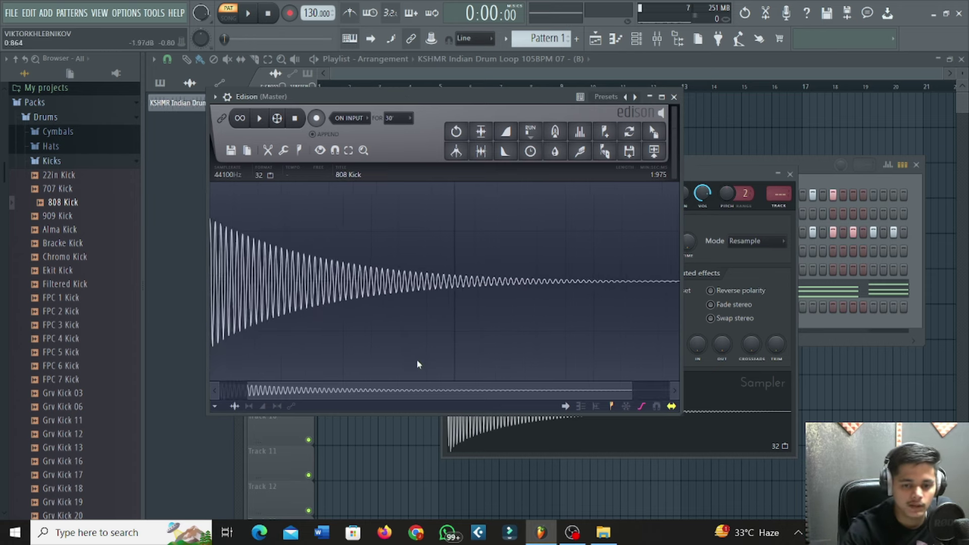
pyautogui.scroll(5, 442, 349)
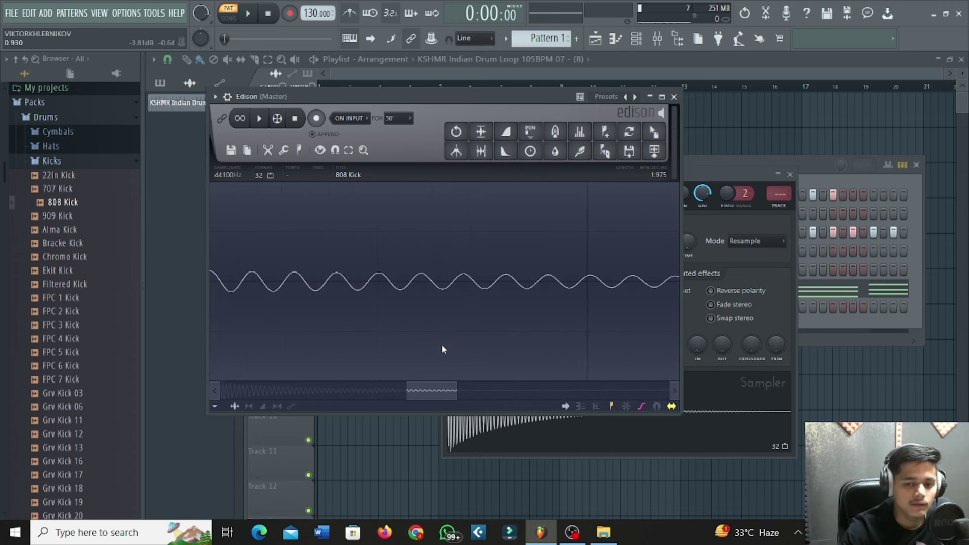
pyautogui.scroll(-9, 442, 349)
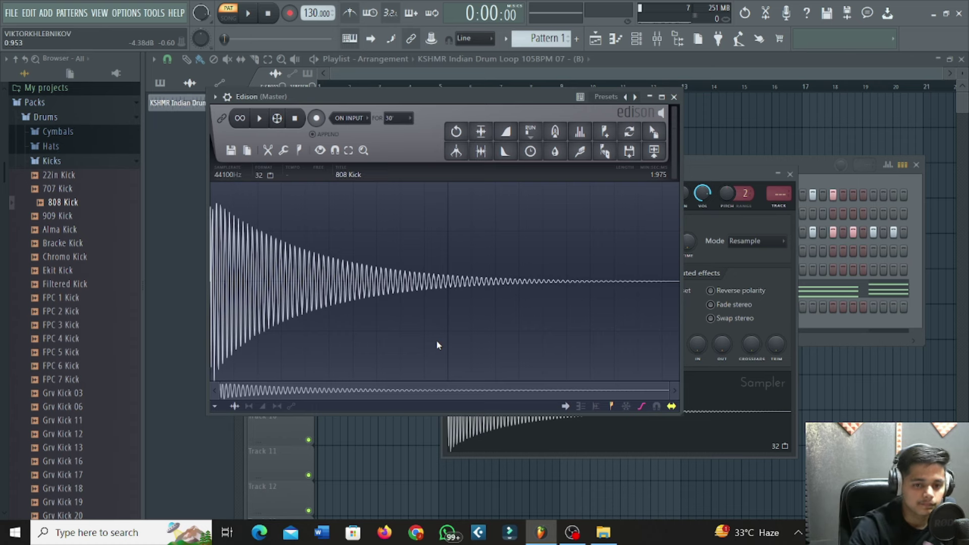
pyautogui.click(300, 153)
pyautogui.click(301, 152)
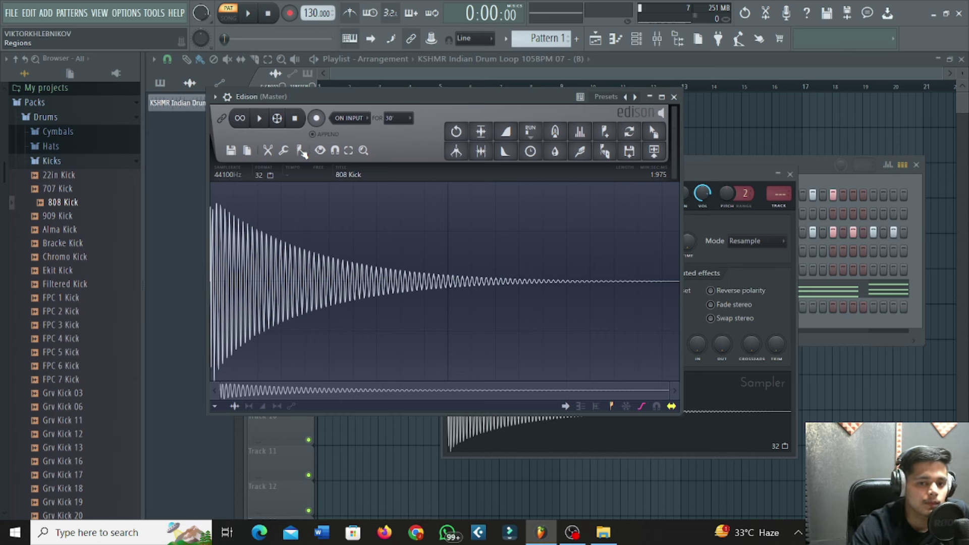
pyautogui.click(300, 152)
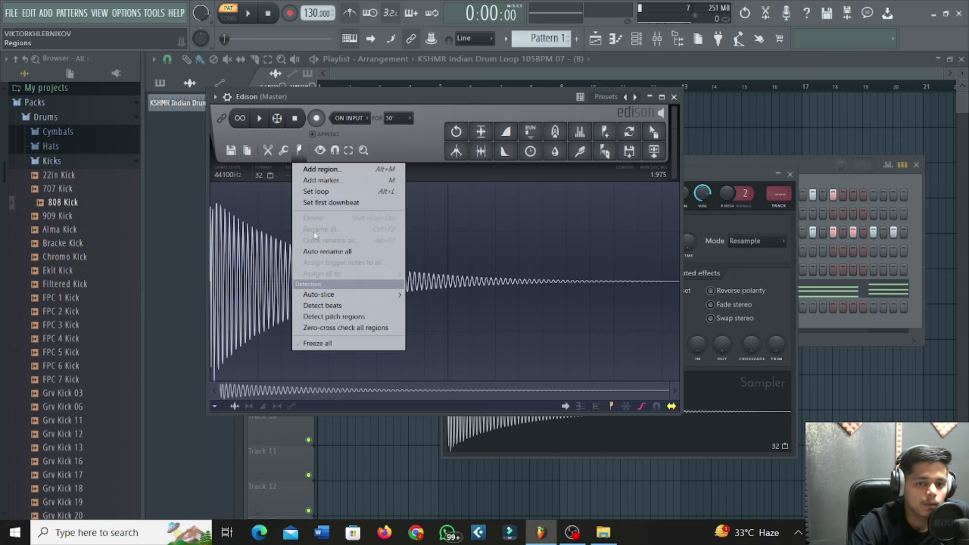
pyautogui.click(341, 317)
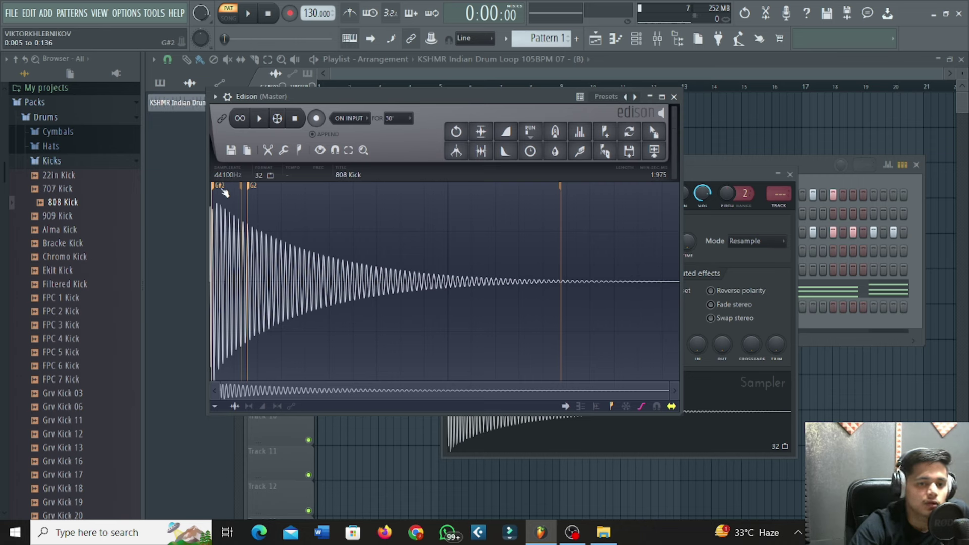
pyautogui.click(674, 96)
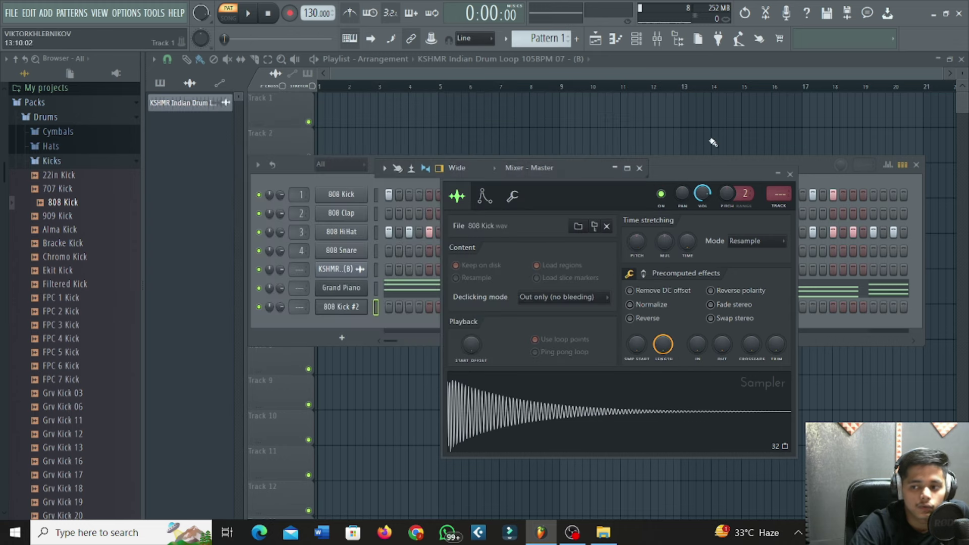
# Examine the note positions in the 808 Kick and 808 HiHat piano rolls, then close them
pyautogui.click(790, 175)
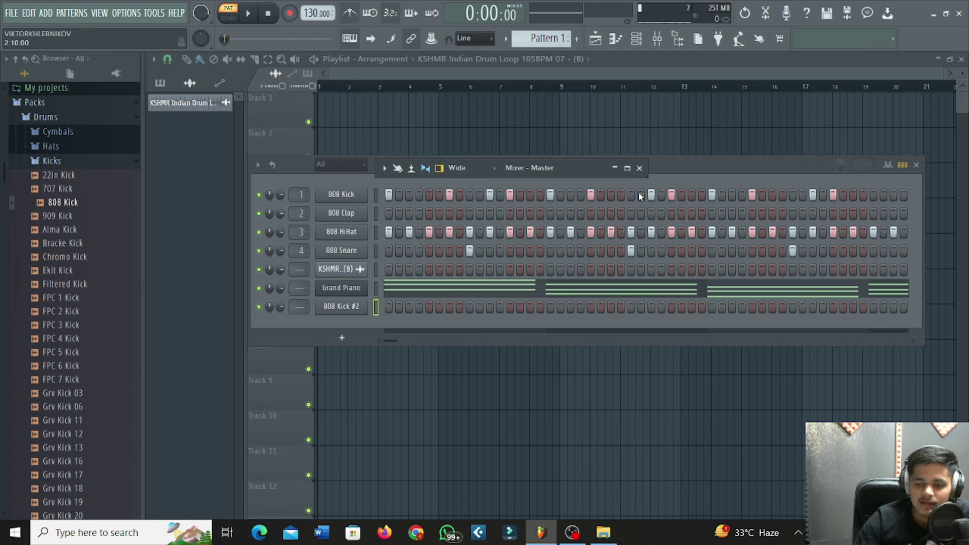
pyautogui.rightClick(366, 196)
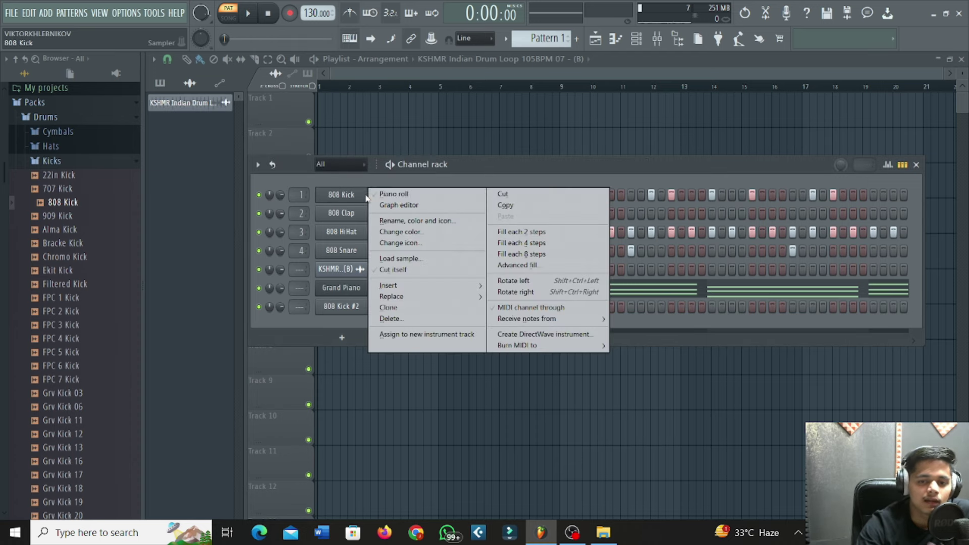
pyautogui.click(393, 194)
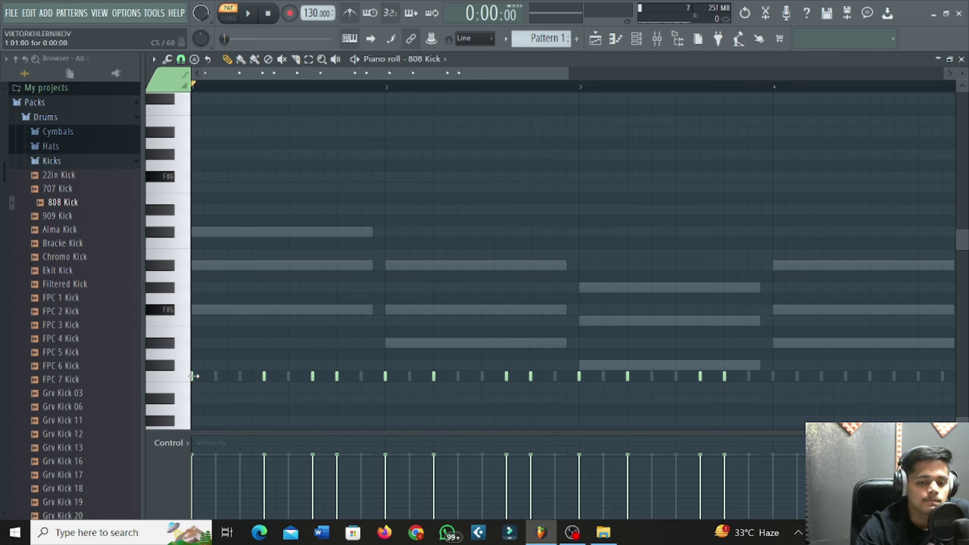
pyautogui.click(961, 59)
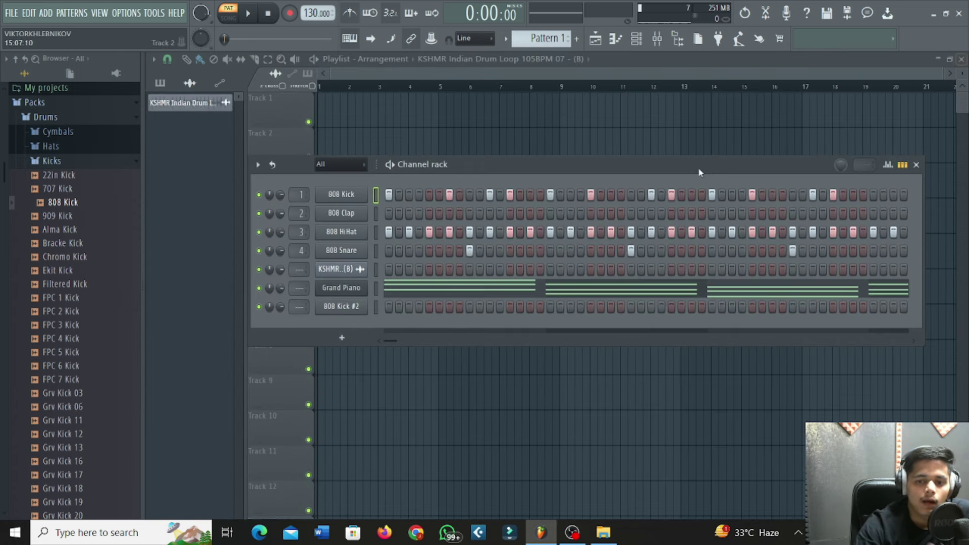
pyautogui.rightClick(351, 232)
pyautogui.click(388, 231)
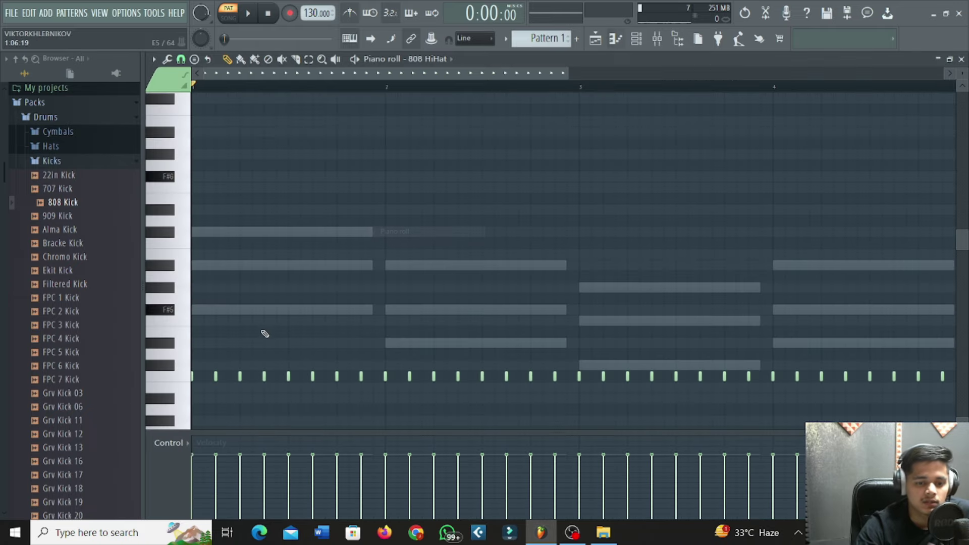
pyautogui.click(961, 59)
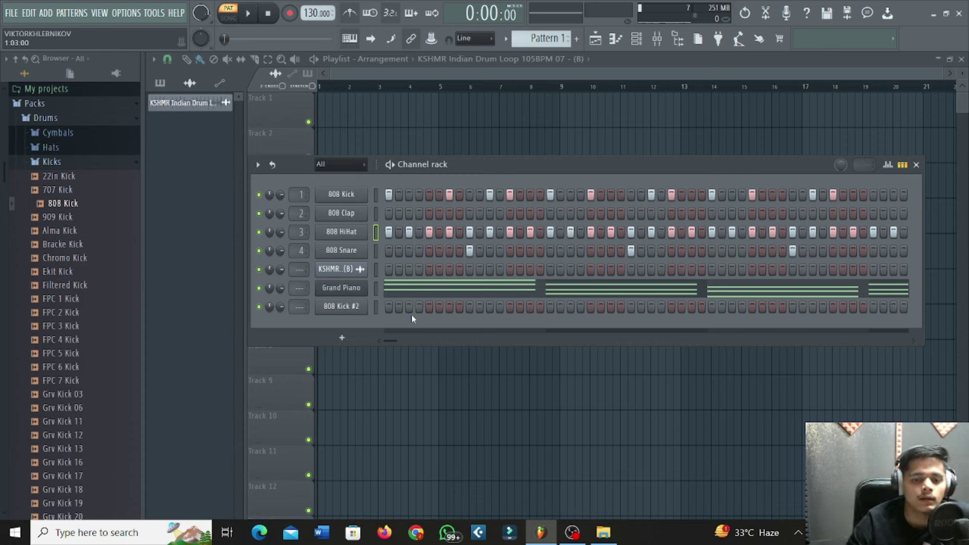
# Set the root note of the 808 Kick #2 channel to G#5 and audition the original 808 Kick sample
pyautogui.click(342, 308)
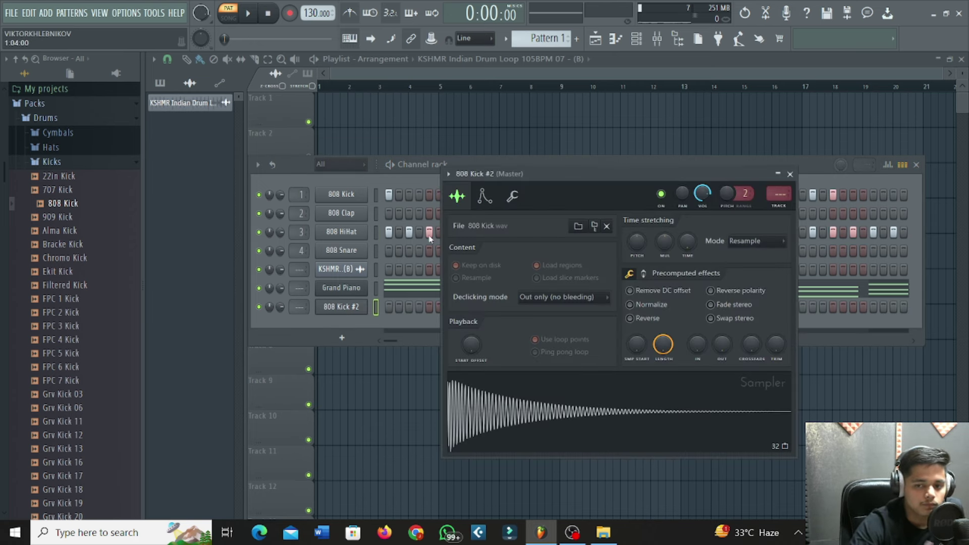
pyautogui.click(485, 200)
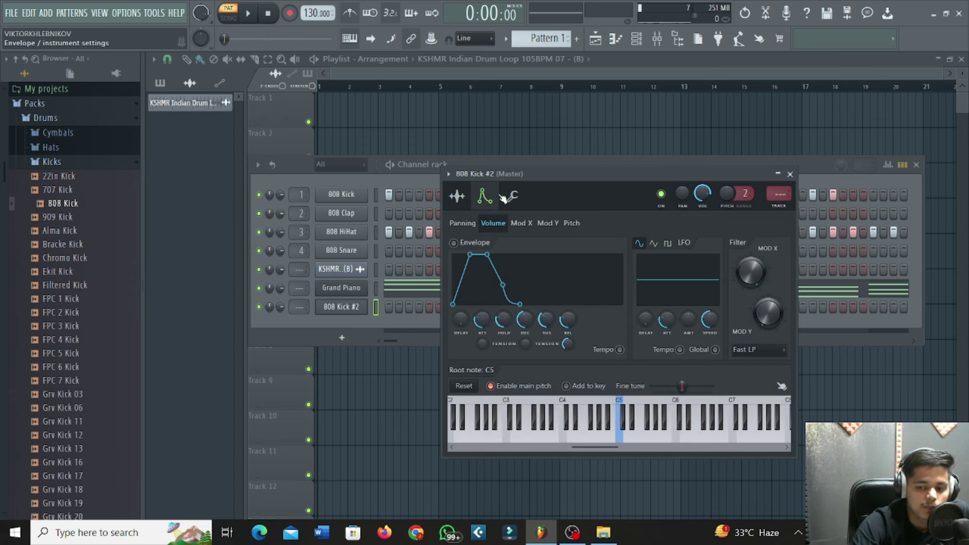
pyautogui.rightClick(656, 423)
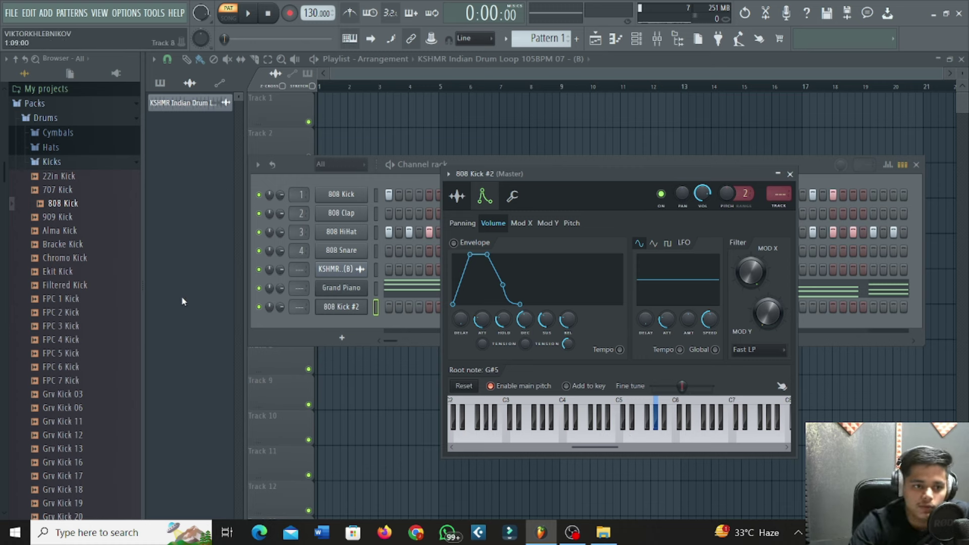
pyautogui.click(47, 206)
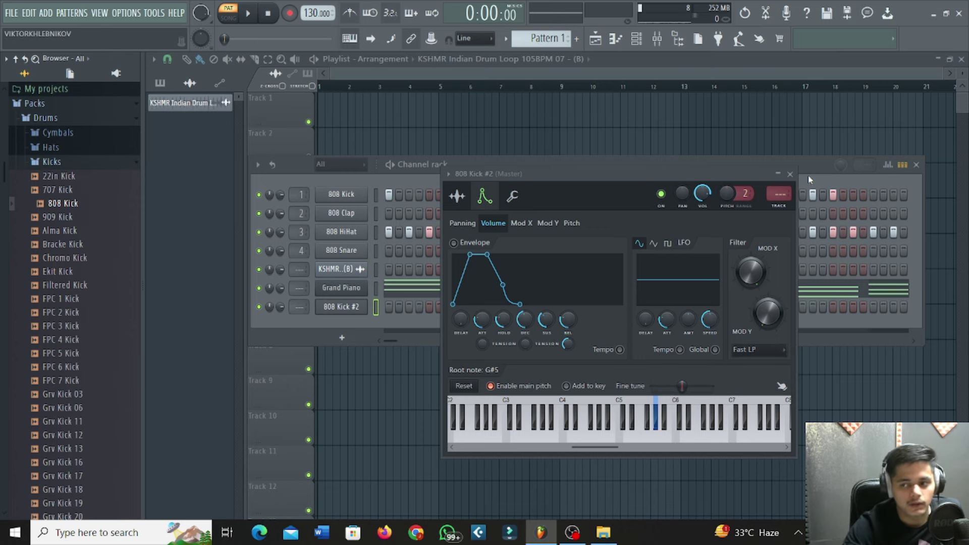
pyautogui.click(789, 175)
# Draw a 15-step G#5 note at the start of bar 1 in the 808 Kick #2 piano roll and check its note properties
pyautogui.rightClick(361, 302)
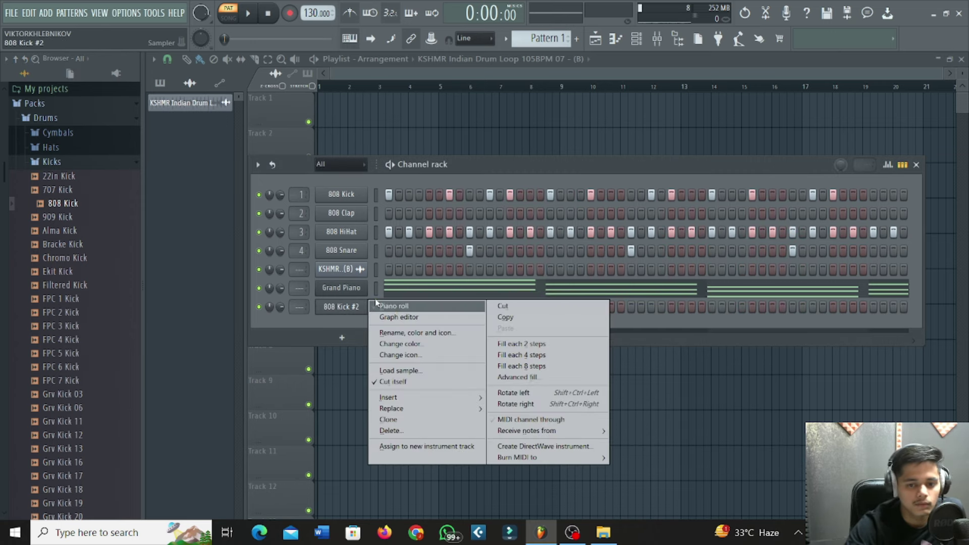
pyautogui.click(395, 307)
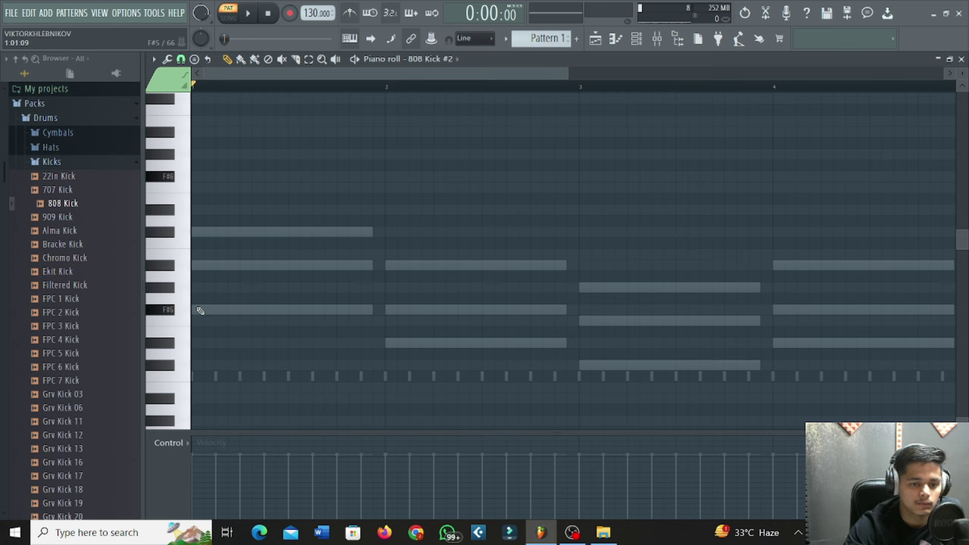
pyautogui.click(197, 287)
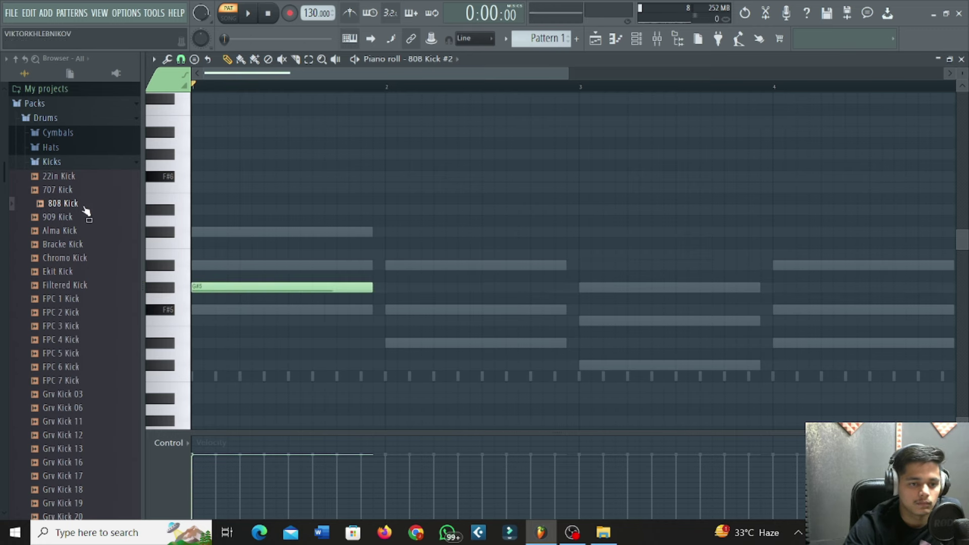
pyautogui.click(209, 293)
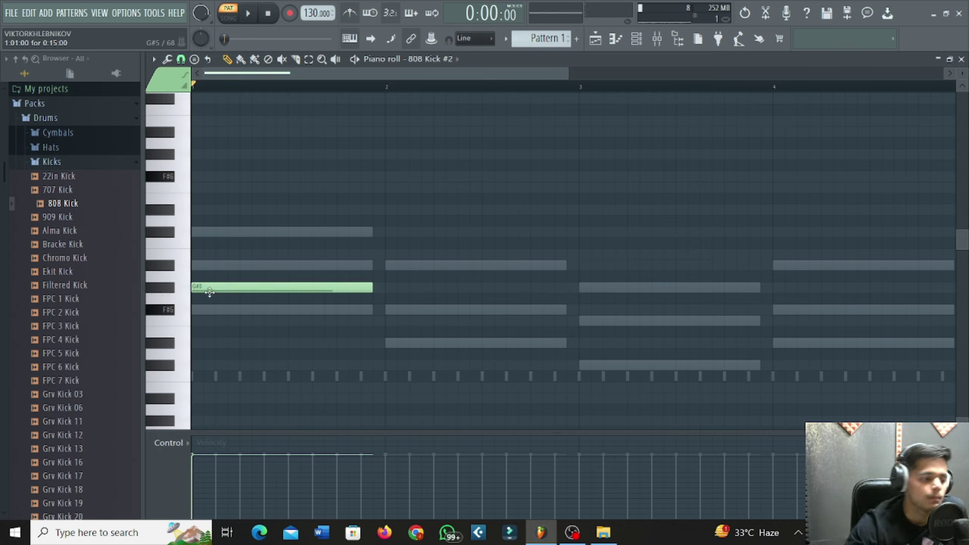
pyautogui.moveTo(209, 293)
pyautogui.mouseDown()
pyautogui.moveTo(200, 373)
pyautogui.moveTo(199, 289)
pyautogui.mouseUp()
pyautogui.doubleClick(210, 291)
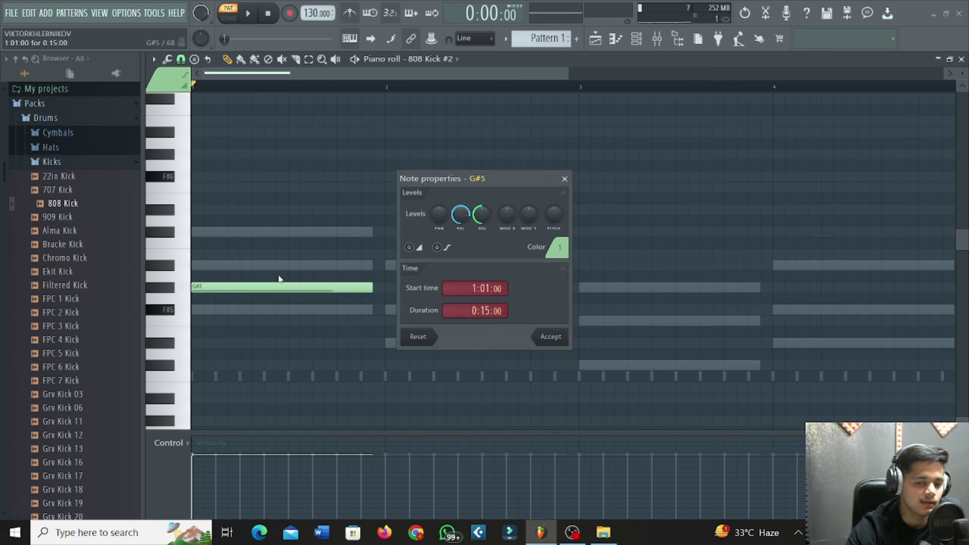
pyautogui.click(564, 178)
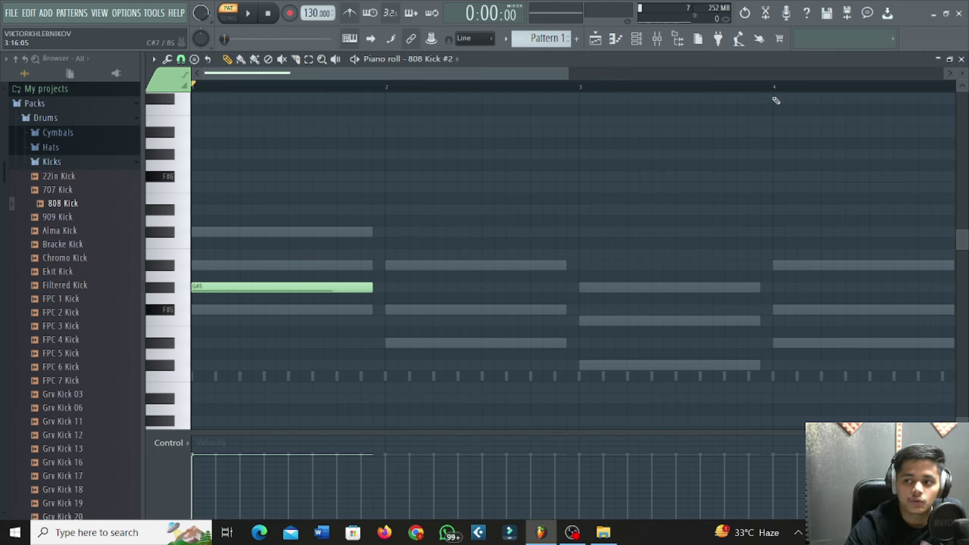
pyautogui.click(961, 59)
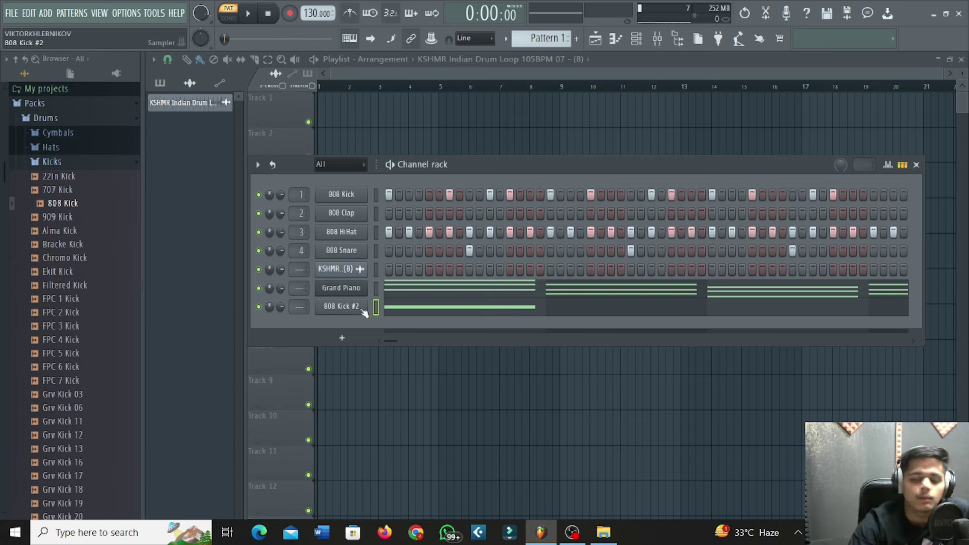
# Lengthen the G#5 note in the 808 Kick #2 piano roll to the end of the second piano chord and play it briefly
pyautogui.click(51, 203)
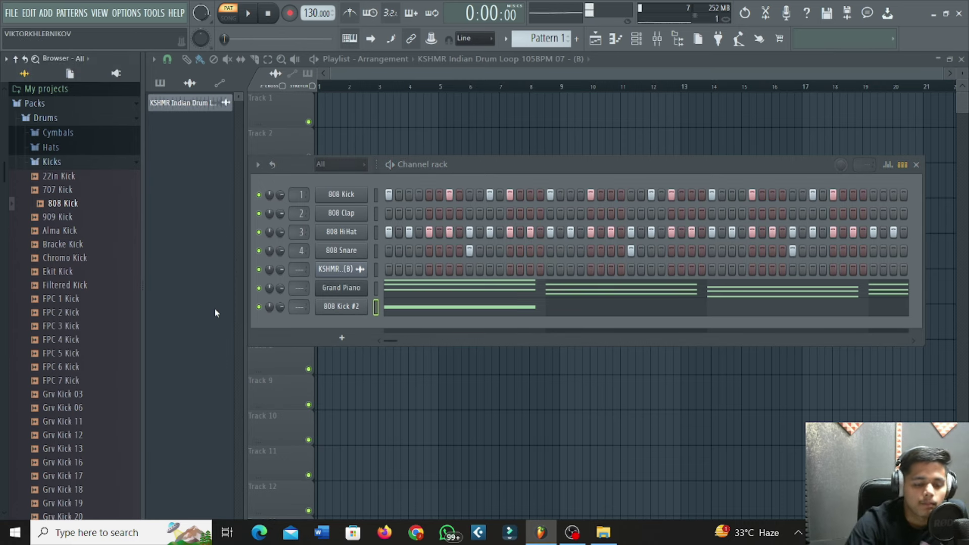
pyautogui.rightClick(365, 307)
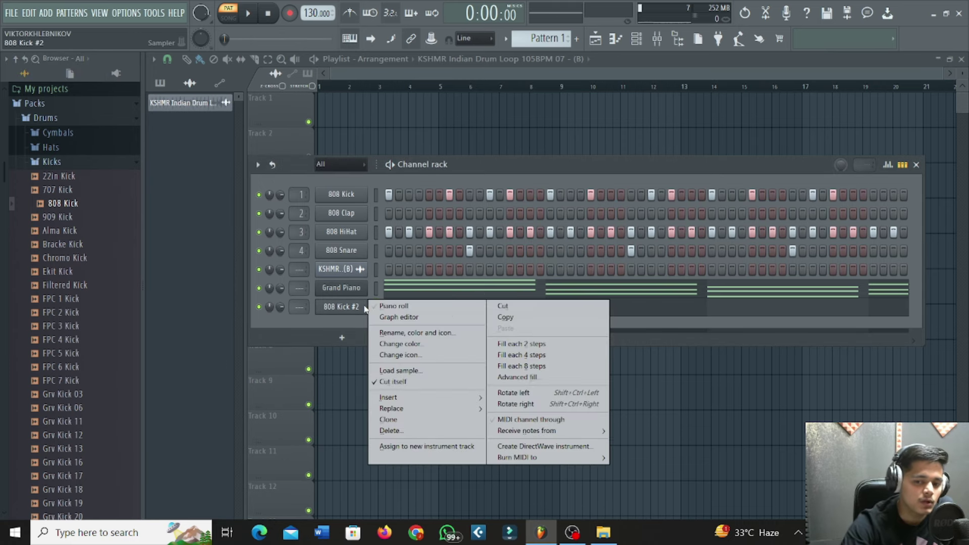
pyautogui.click(385, 306)
pyautogui.moveTo(374, 286); pyautogui.dragTo(561, 286)
pyautogui.click(248, 12)
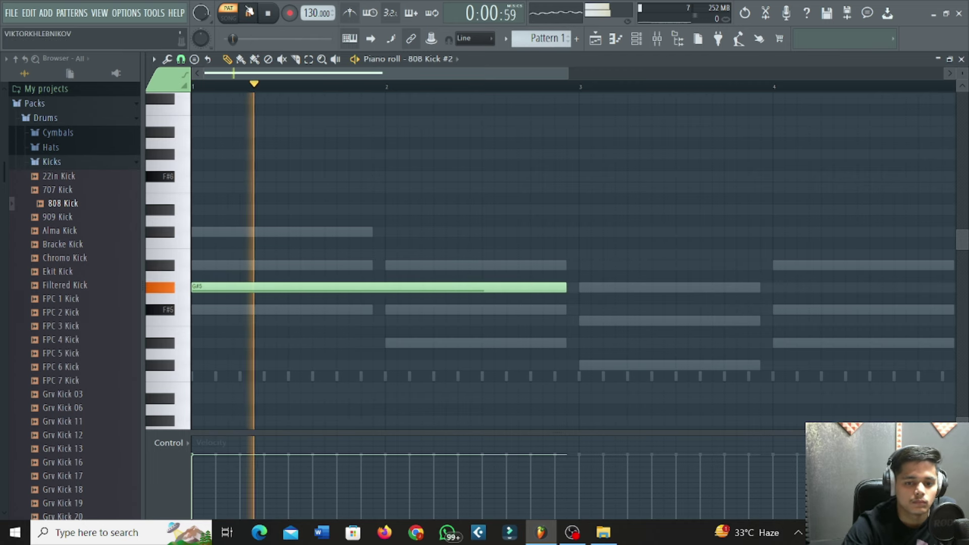
pyautogui.click(249, 12)
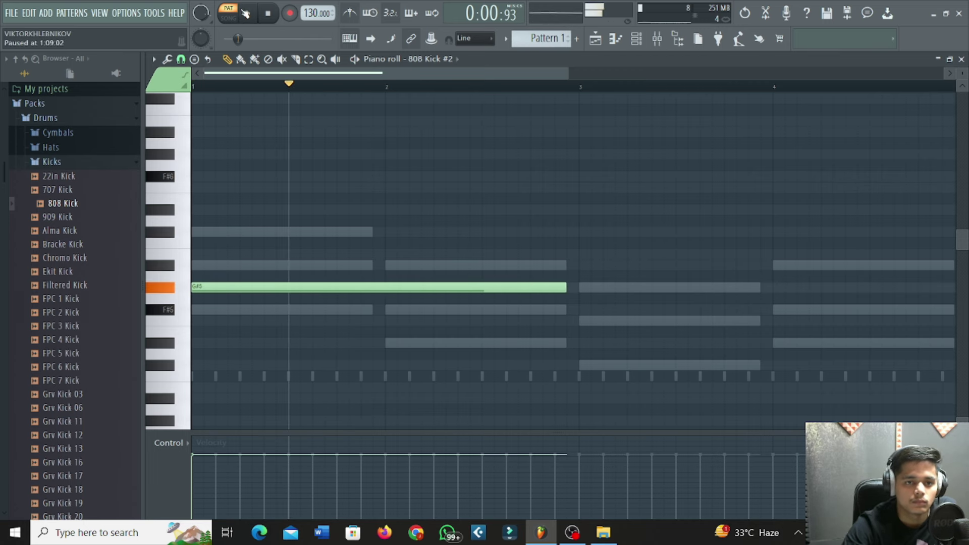
pyautogui.click(961, 59)
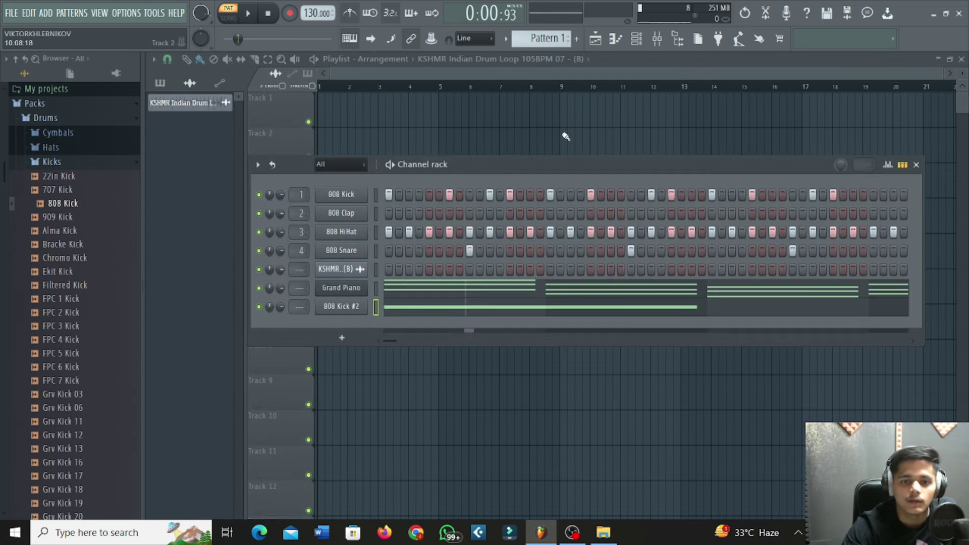
# Solo the 808 Kick #2 channel so that all other channels are muted
pyautogui.click(259, 194)
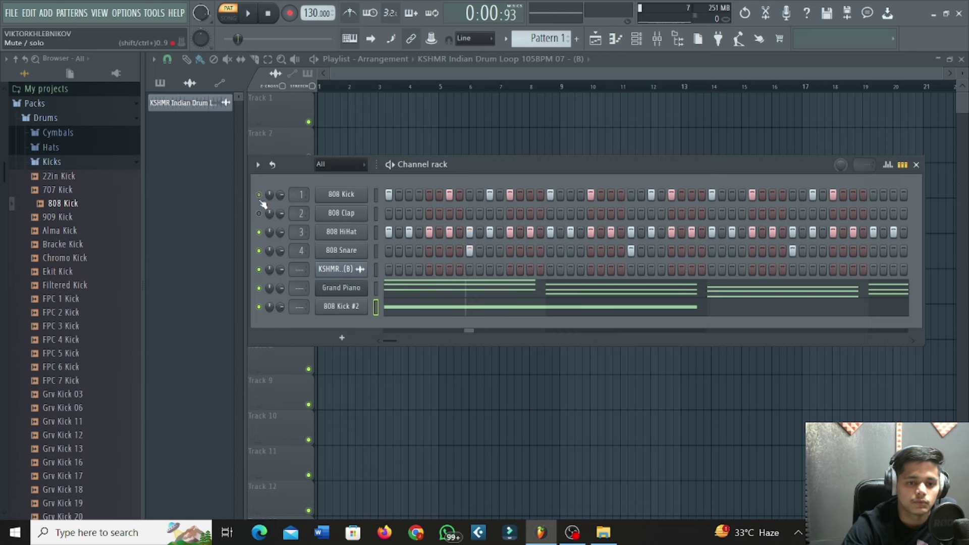
pyautogui.rightClick(259, 306)
pyautogui.click(313, 317)
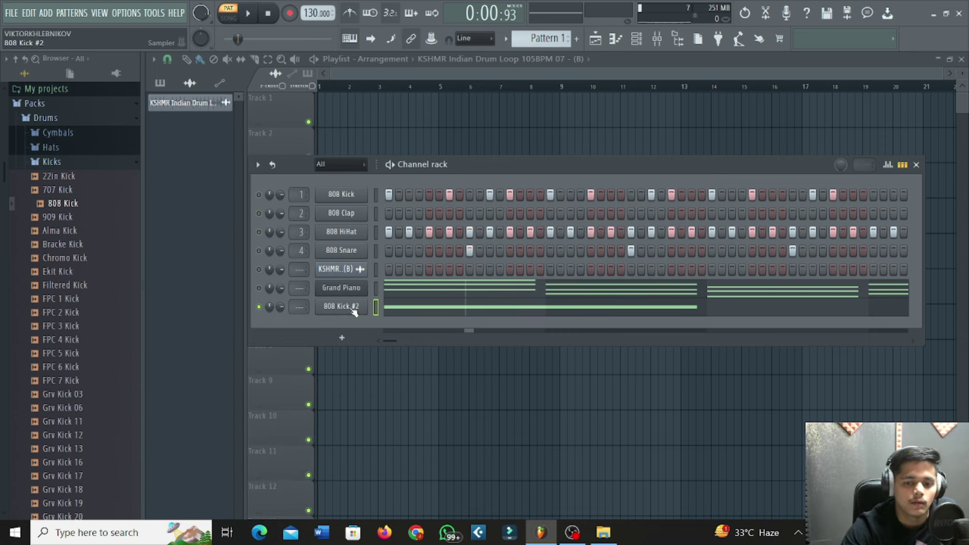
# Play the soloed G#5 note from the 808 Kick #2 piano roll several times to check its sound, then close the piano roll
pyautogui.rightClick(355, 313)
pyautogui.click(388, 306)
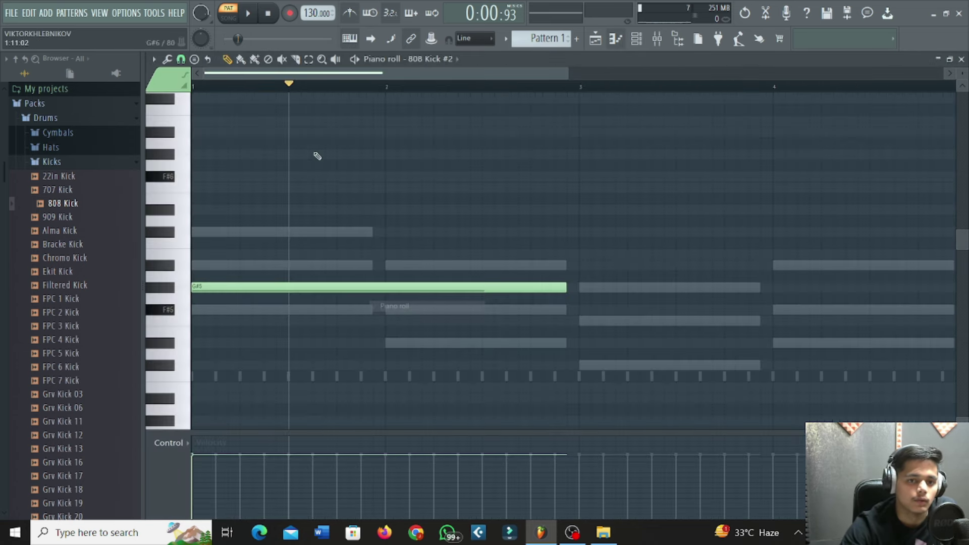
pyautogui.click(248, 15)
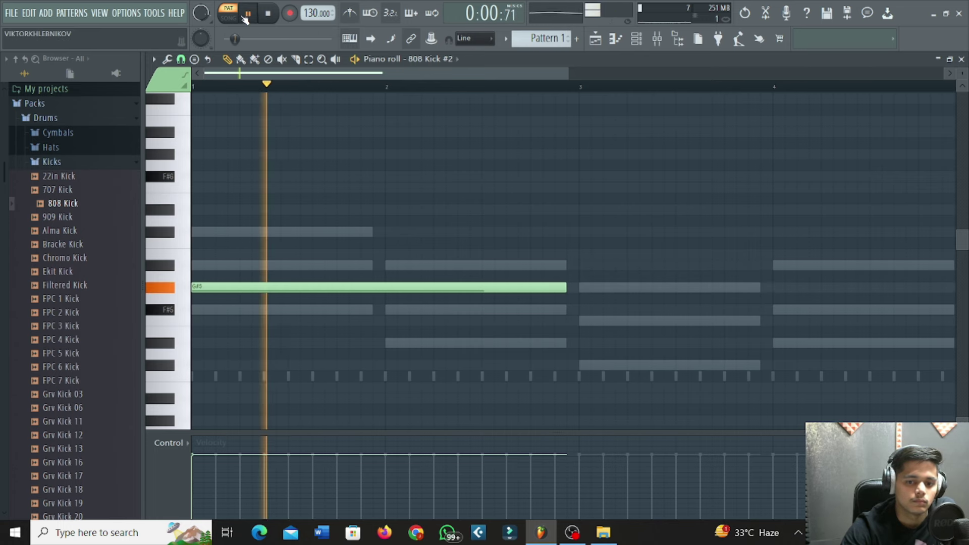
pyautogui.click(247, 18)
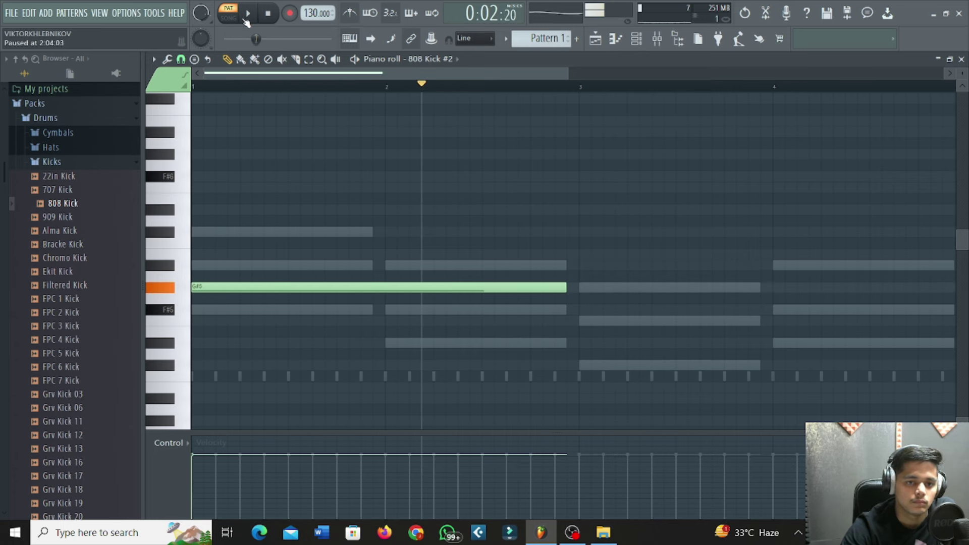
pyautogui.click(248, 15)
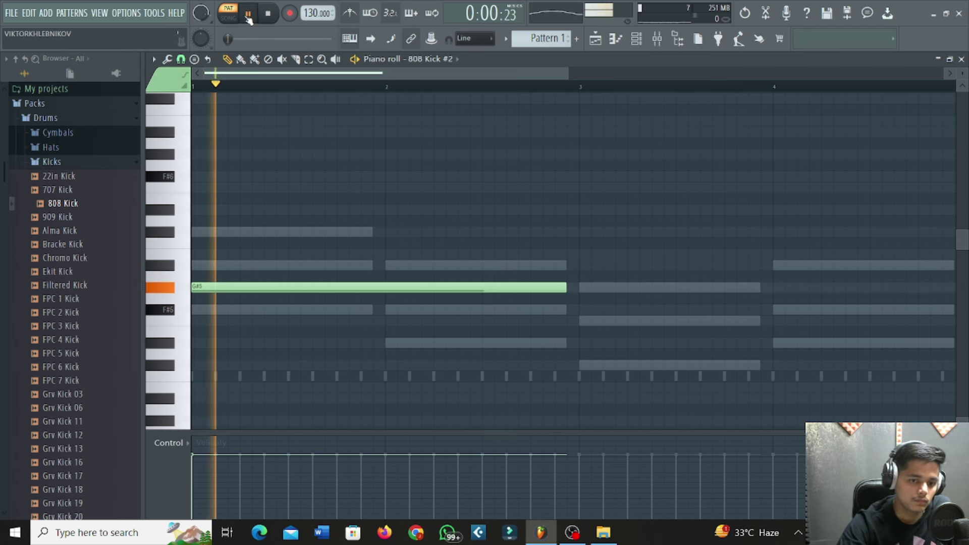
pyautogui.click(248, 17)
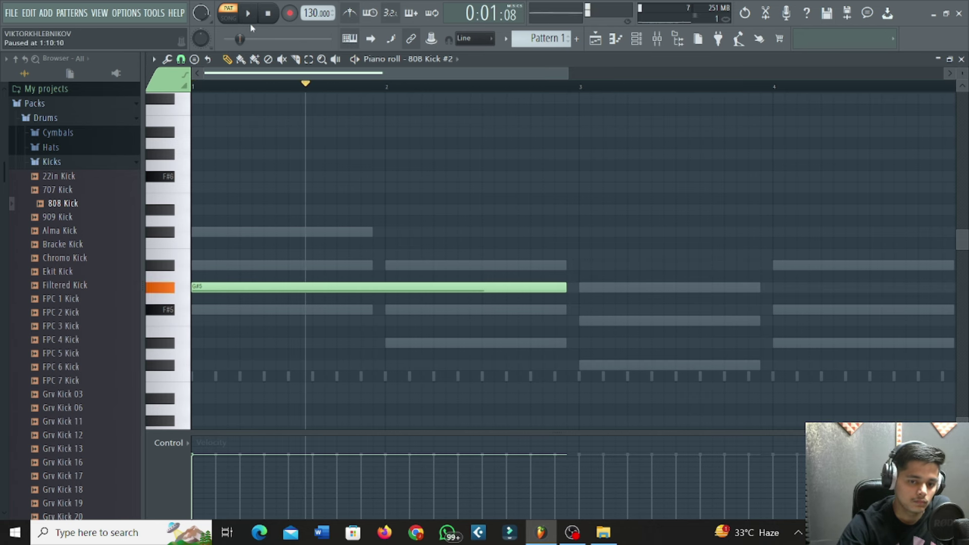
pyautogui.click(231, 89)
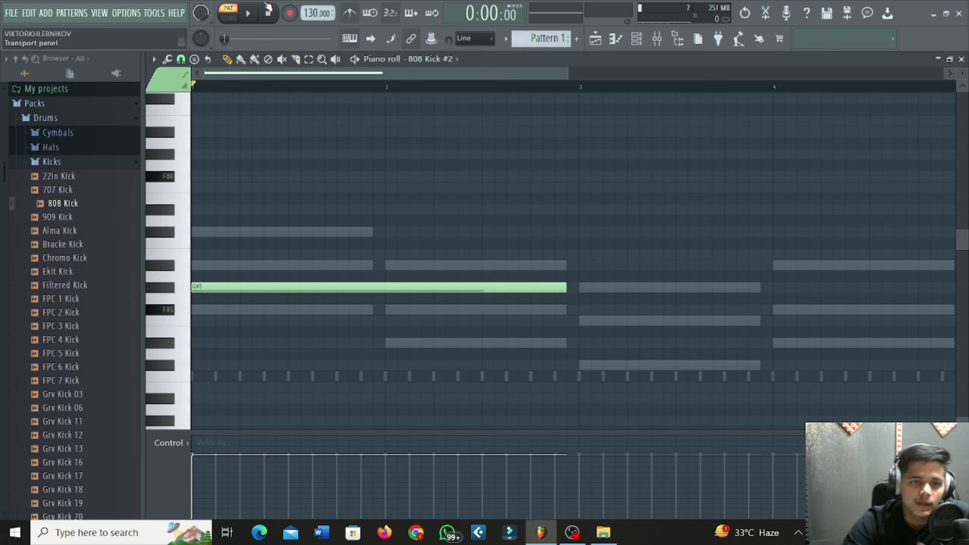
pyautogui.click(247, 14)
pyautogui.click(248, 13)
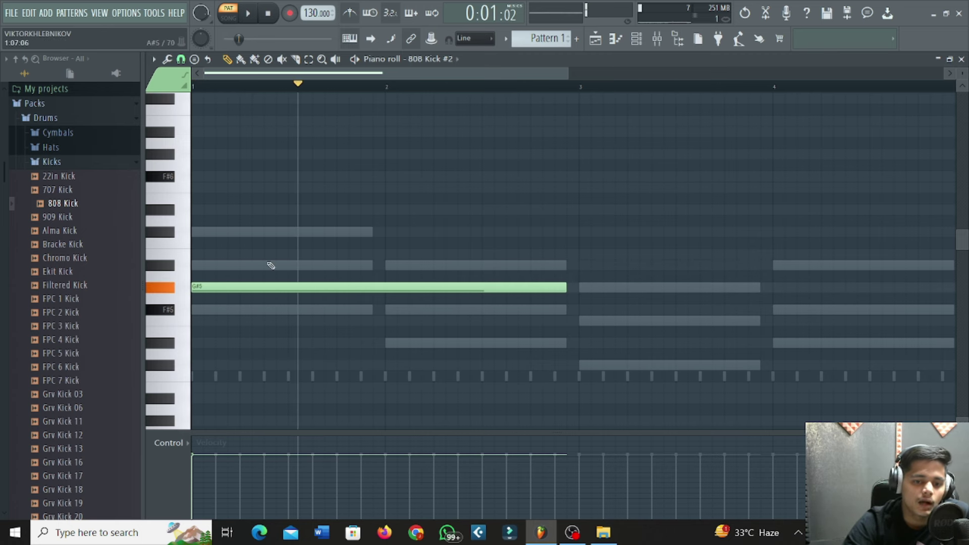
pyautogui.moveTo(221, 86); pyautogui.dragTo(182, 100)
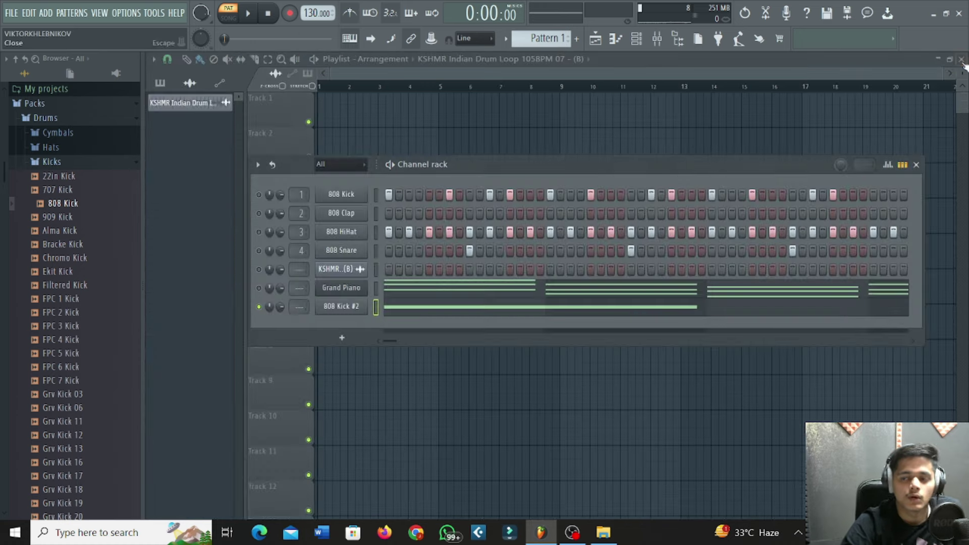
pyautogui.click(961, 60)
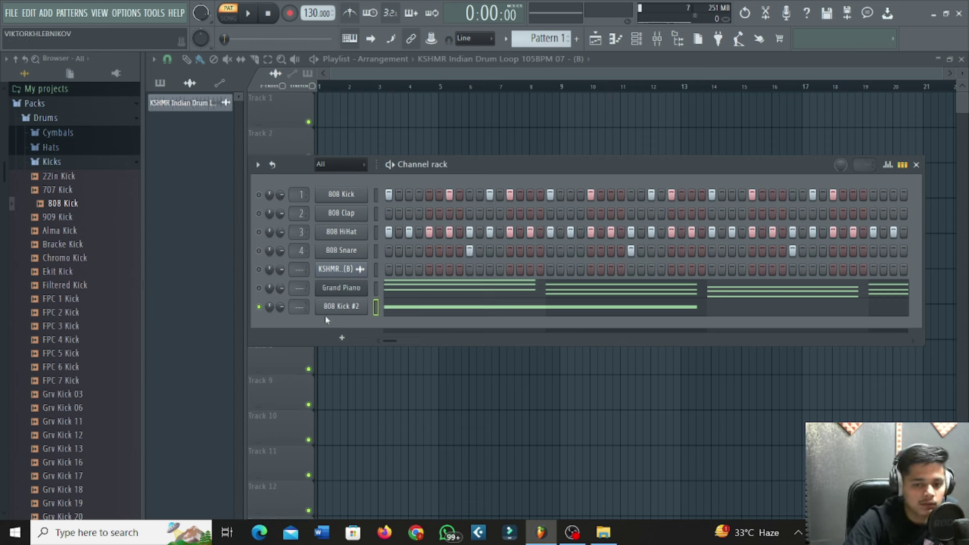
# Enable the volume envelope of the 808 Kick #2 channel, with attack, decay, sustain and release at minimum and hold at maximum
pyautogui.click(341, 306)
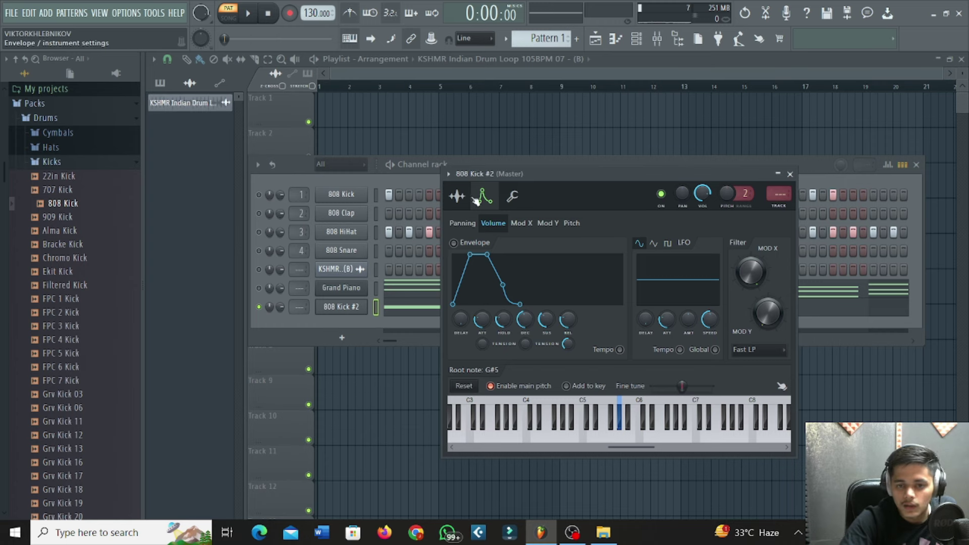
pyautogui.moveTo(460, 174); pyautogui.dragTo(348, 127)
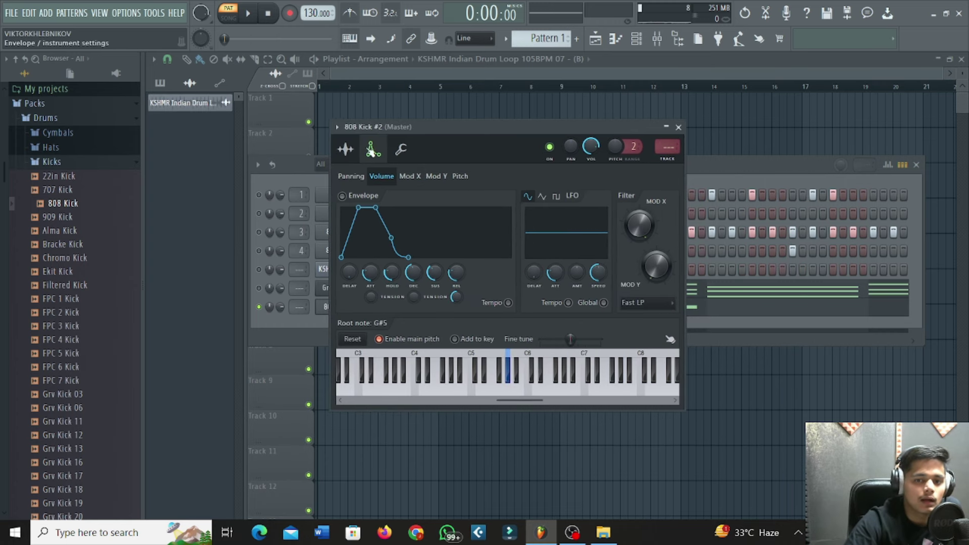
pyautogui.click(346, 148)
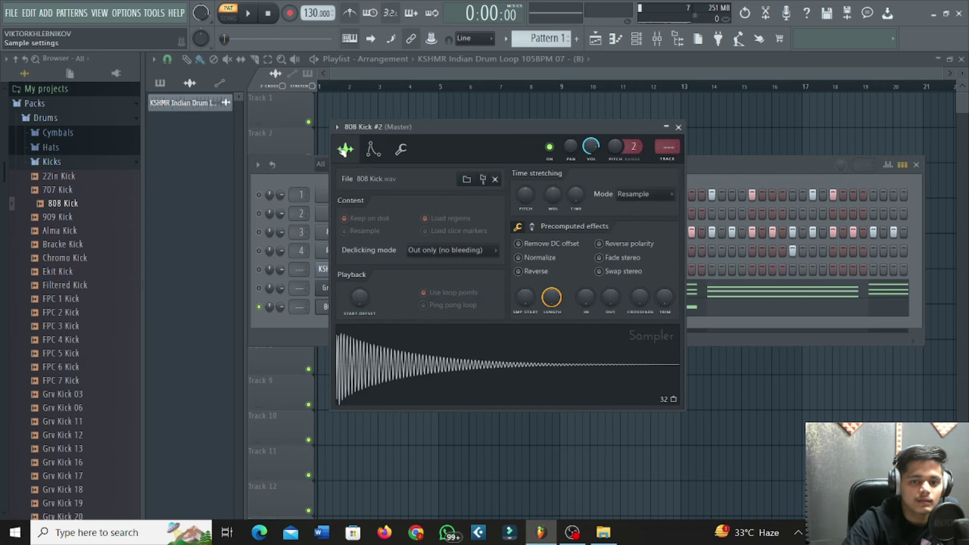
pyautogui.click(372, 151)
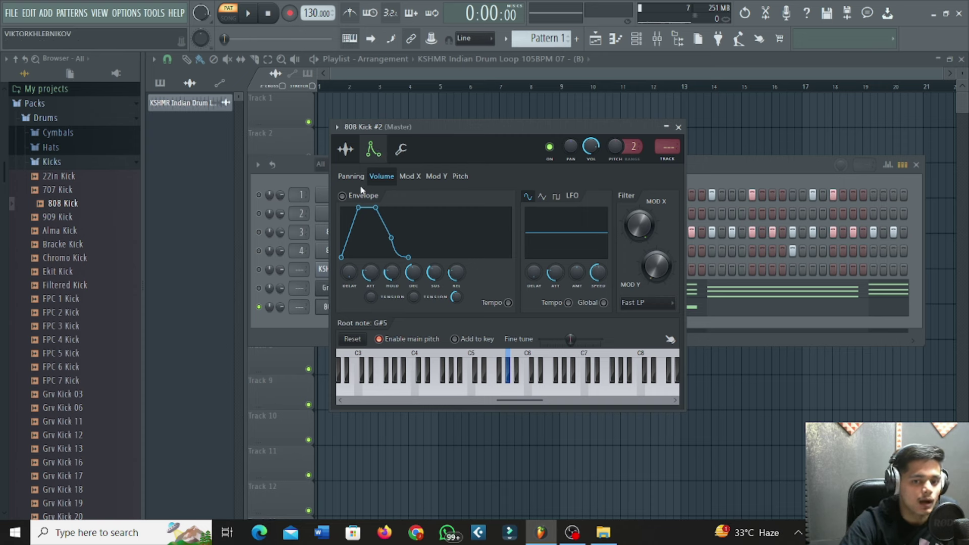
pyautogui.click(343, 197)
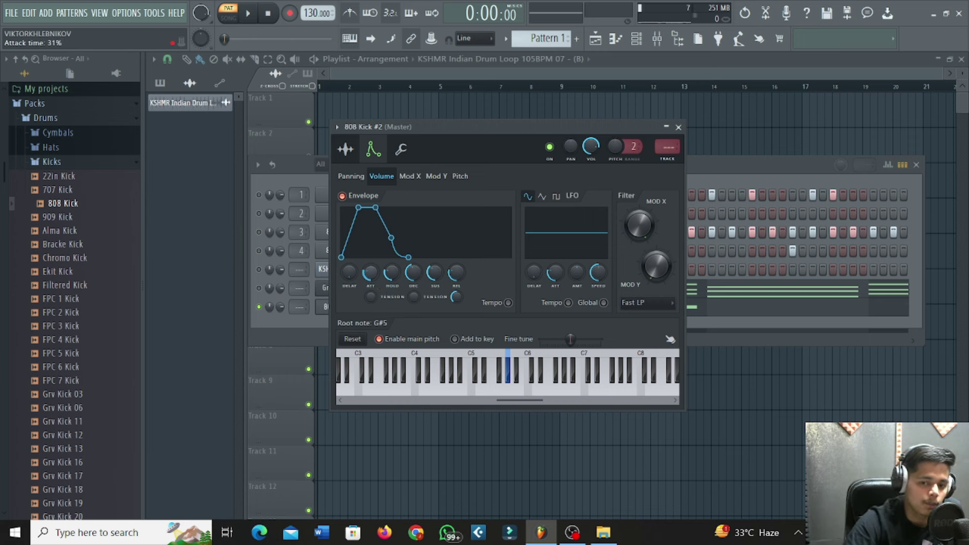
pyautogui.moveTo(373, 278); pyautogui.dragTo(456, 279)
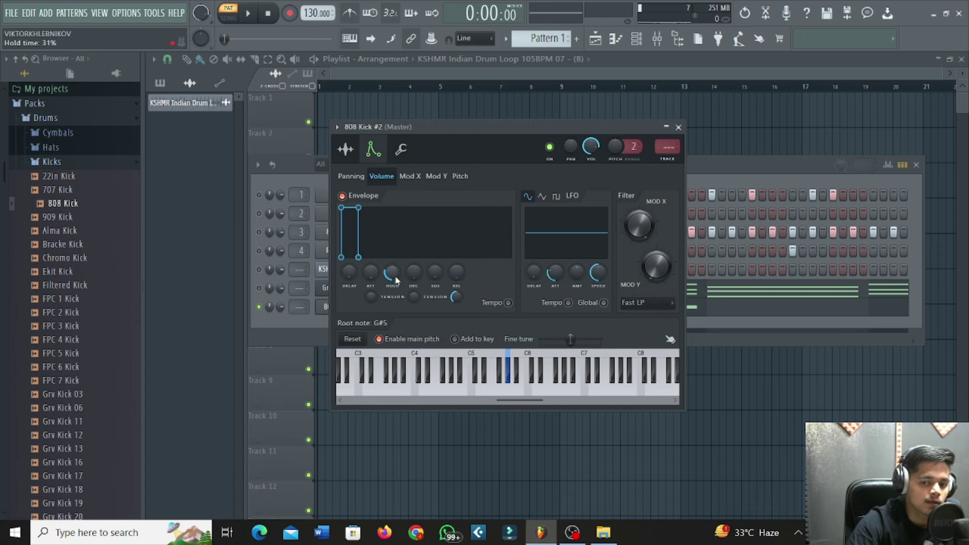
pyautogui.moveTo(392, 275); pyautogui.dragTo(392, 242)
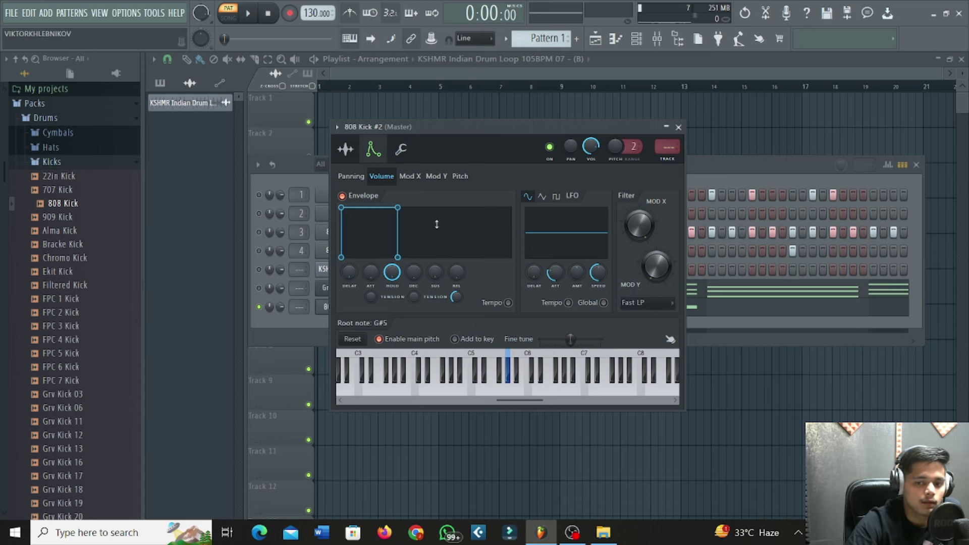
pyautogui.click(678, 126)
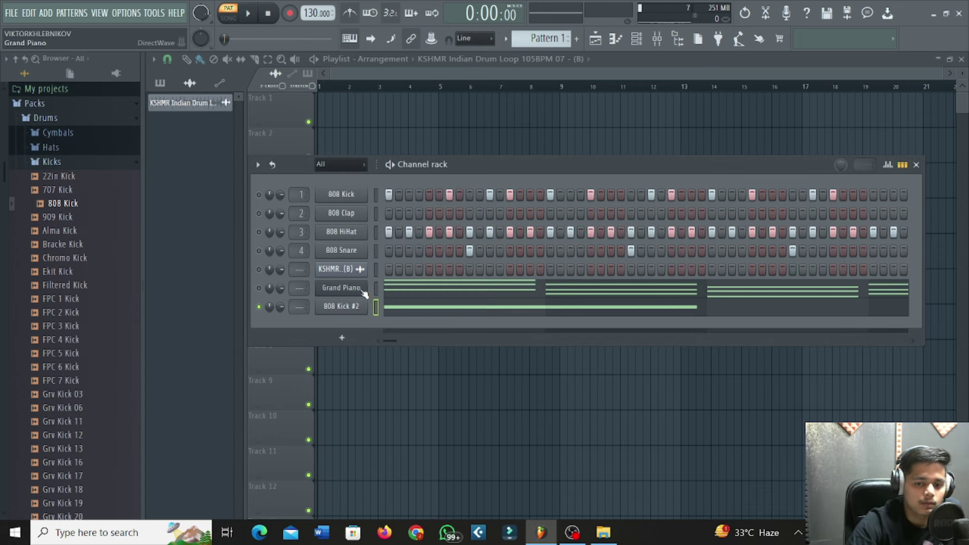
# Play the long G#5 note in the 808 Kick #2 piano roll twice from the start to check the envelope's sound
pyautogui.rightClick(367, 307)
pyautogui.click(389, 306)
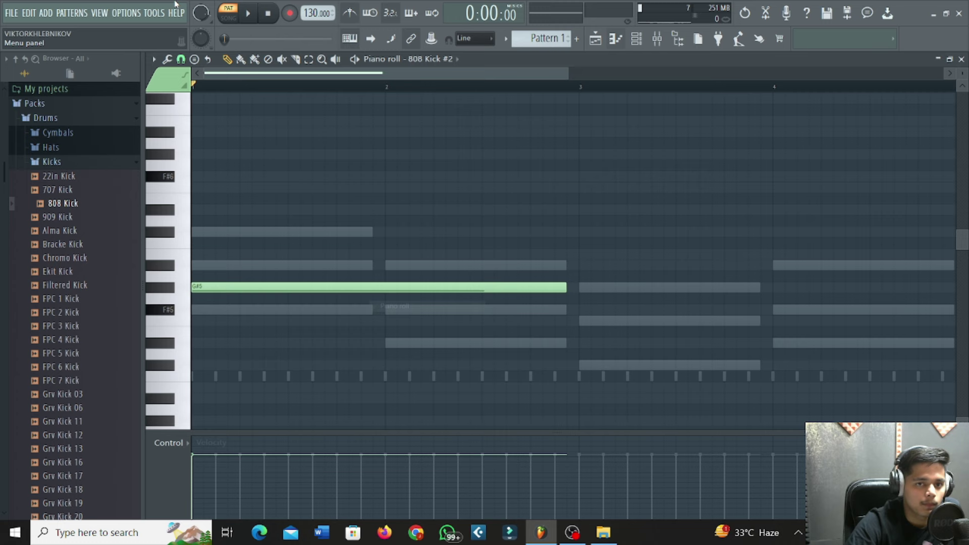
pyautogui.click(247, 14)
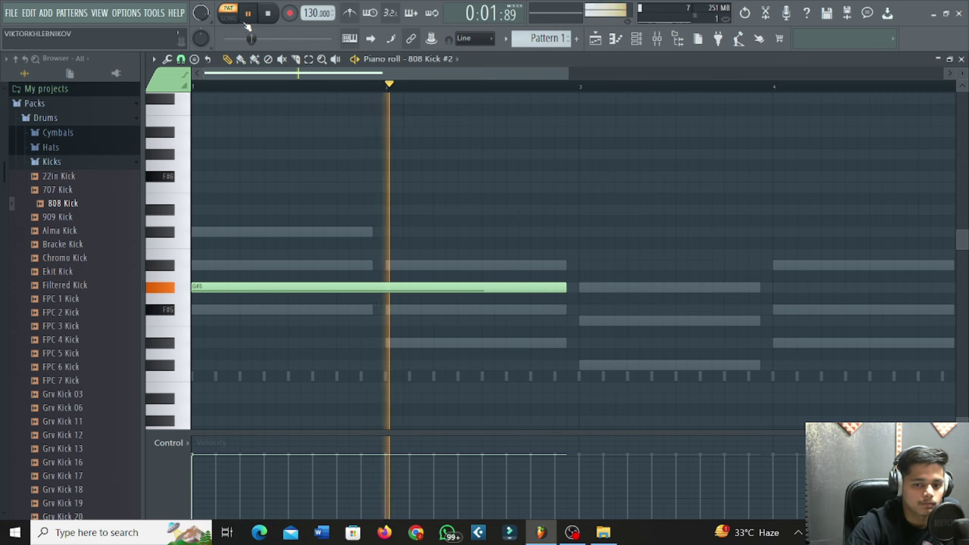
pyautogui.click(246, 18)
pyautogui.click(193, 86)
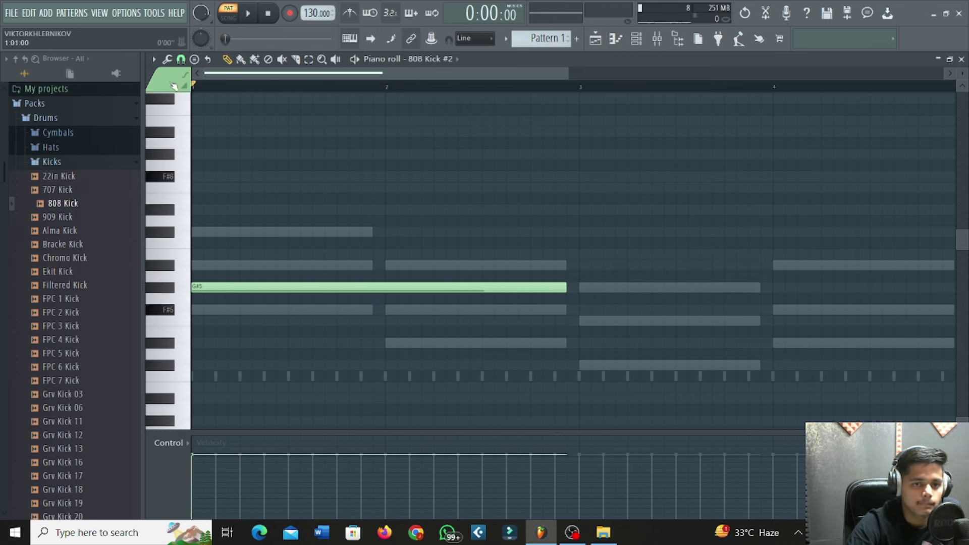
pyautogui.click(250, 18)
pyautogui.click(249, 17)
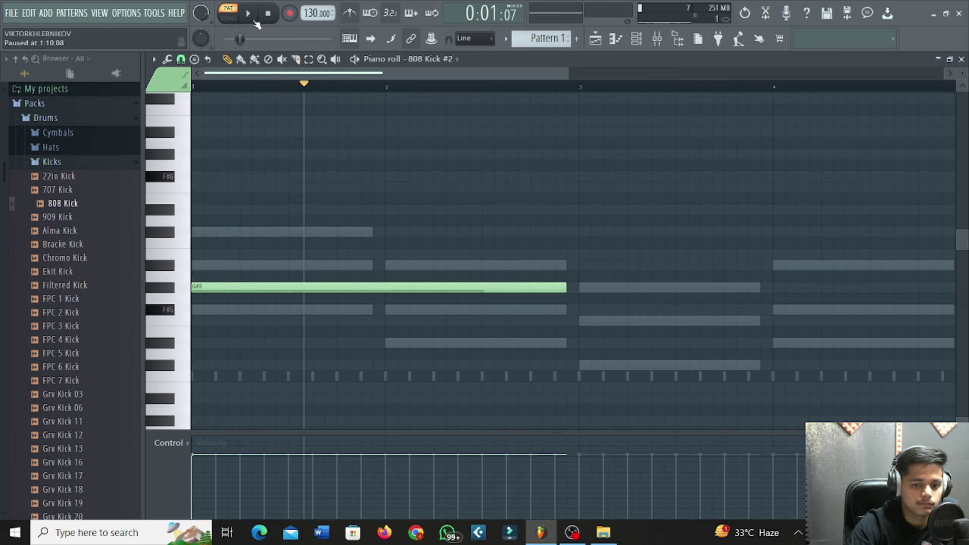
pyautogui.moveTo(197, 85); pyautogui.dragTo(197, 173)
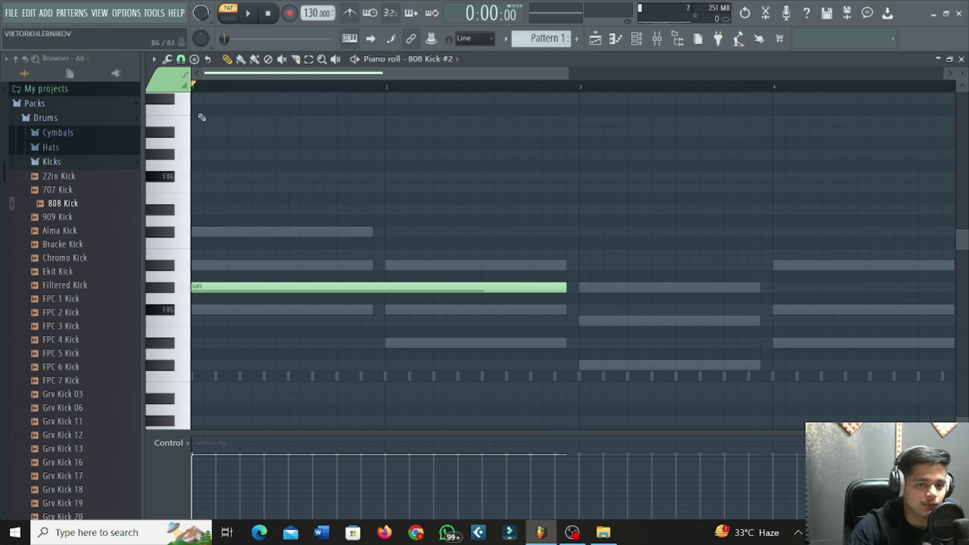
# Shorten the G#5 note in the 808 Kick #2 piano roll to 2 steps
pyautogui.moveTo(566, 289); pyautogui.dragTo(287, 300)
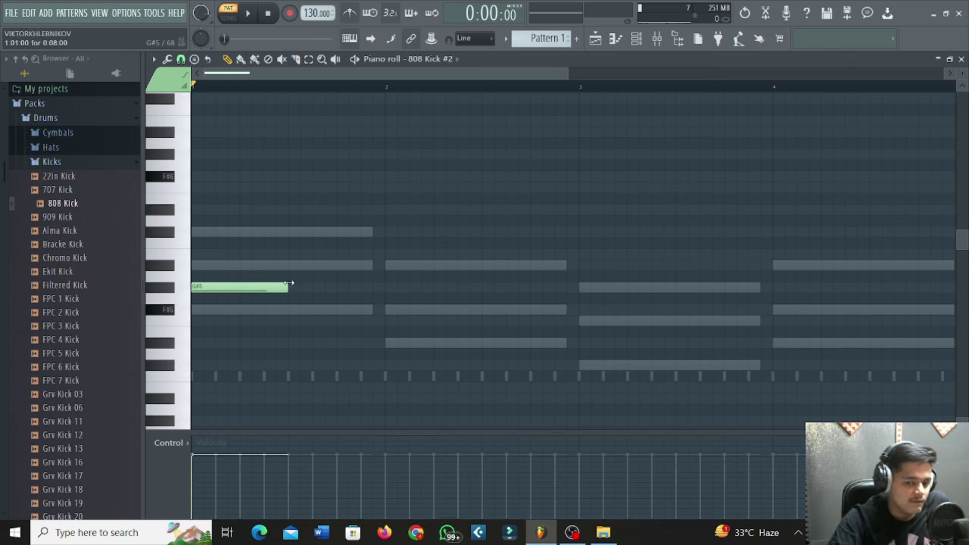
pyautogui.moveTo(289, 283); pyautogui.dragTo(216, 308)
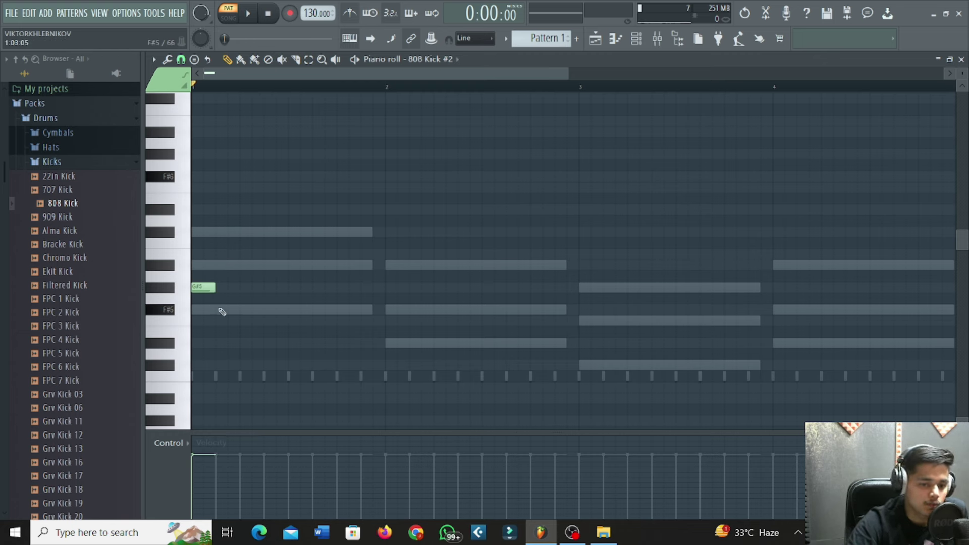
pyautogui.click(221, 277)
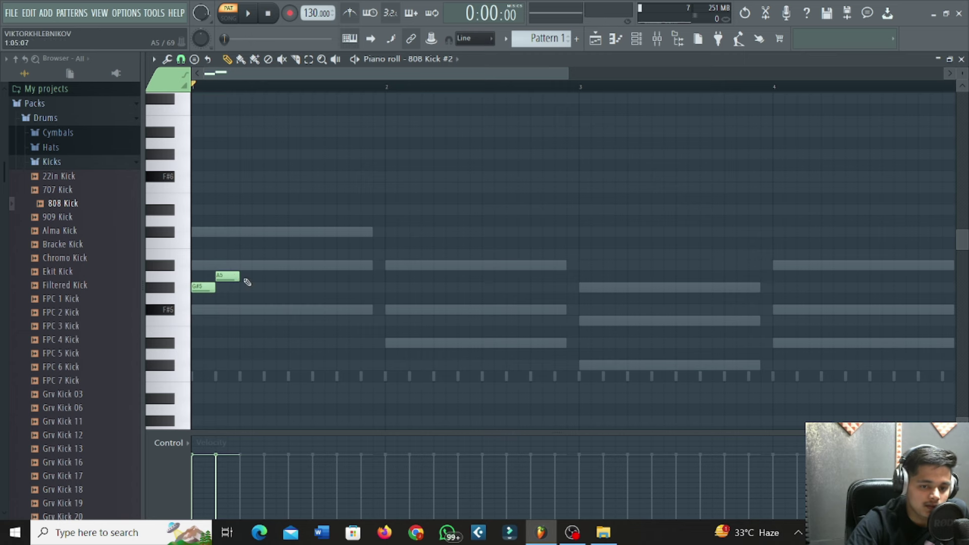
pyautogui.moveTo(238, 277); pyautogui.dragTo(281, 277)
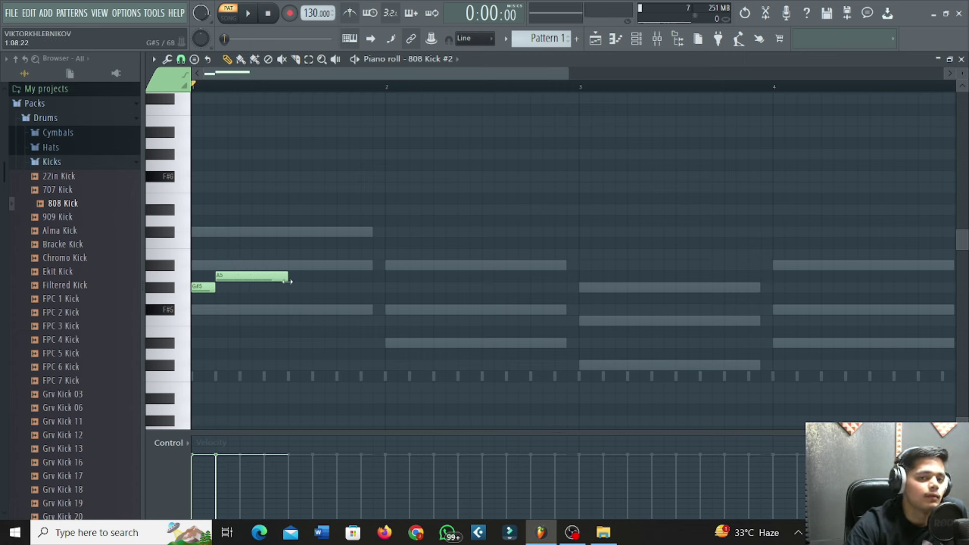
pyautogui.rightClick(270, 277)
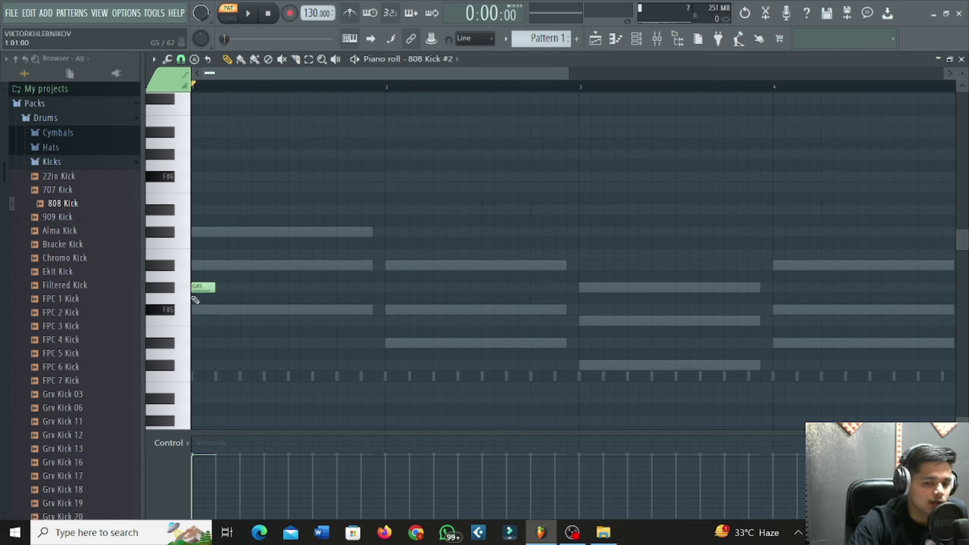
# Play the short G#5 note twice to hear how its tail behaves, then close the piano roll
pyautogui.click(248, 14)
pyautogui.press('space')
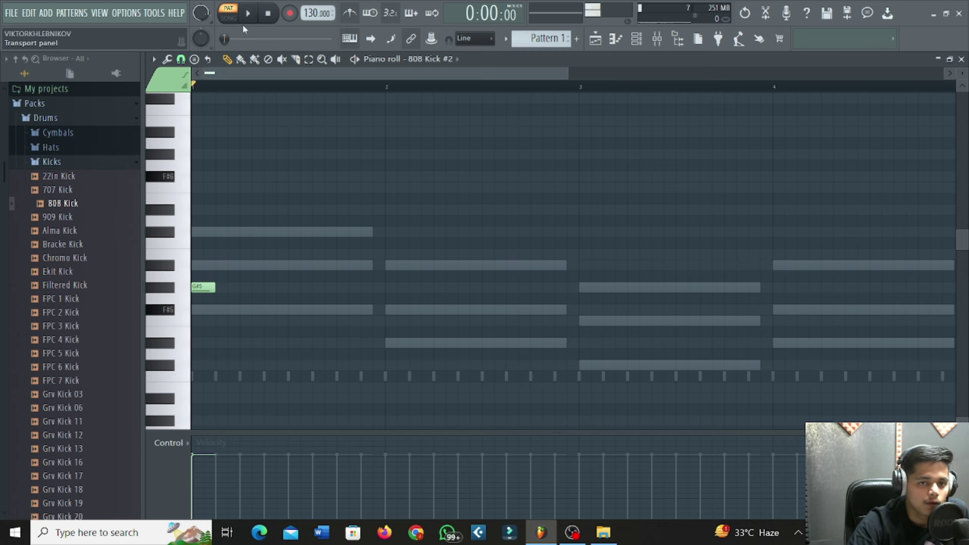
pyautogui.click(247, 16)
pyautogui.click(246, 16)
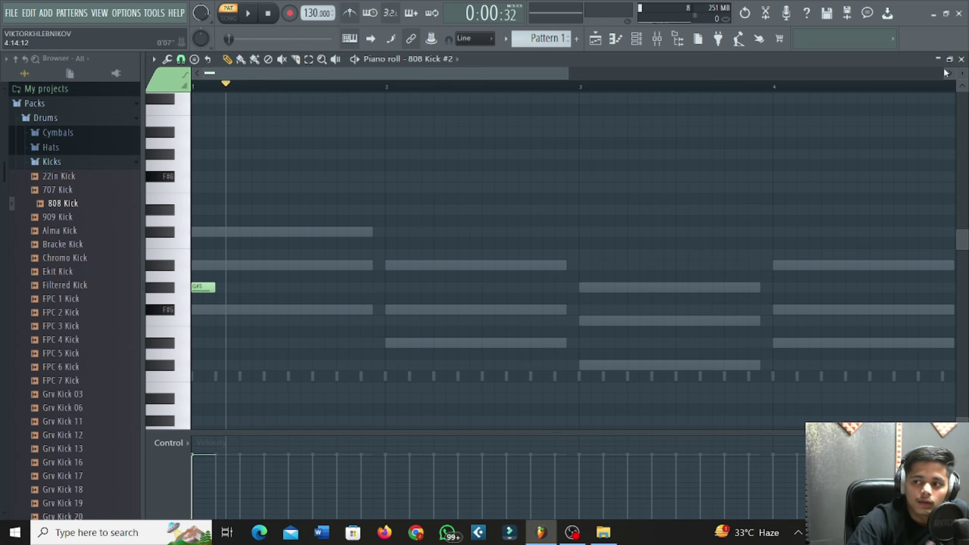
pyautogui.click(961, 59)
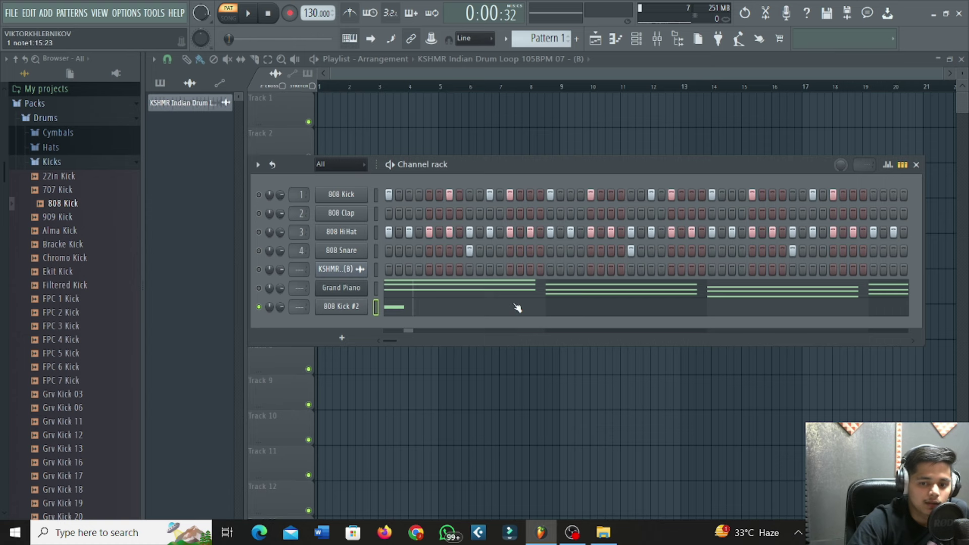
# In the 808 Kick #2 piano roll, lengthen the G#5 note to 4 steps and add a 4-step A5 note directly after it
pyautogui.click(333, 306)
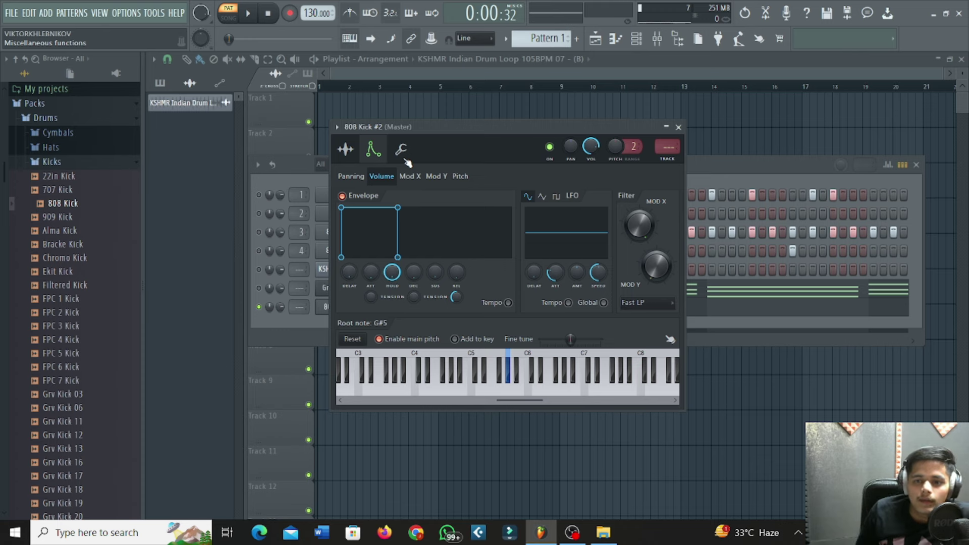
pyautogui.click(615, 39)
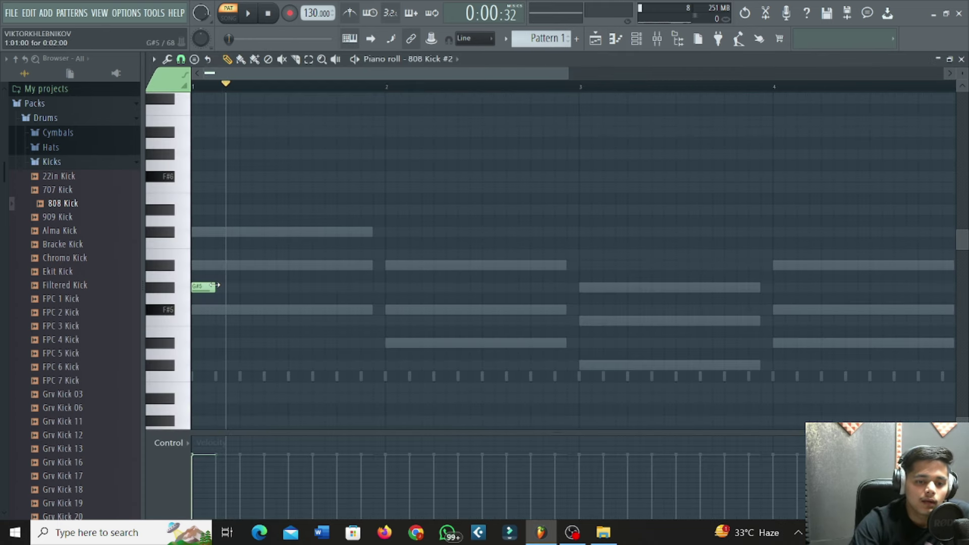
pyautogui.moveTo(214, 286); pyautogui.dragTo(240, 285)
pyautogui.click(245, 276)
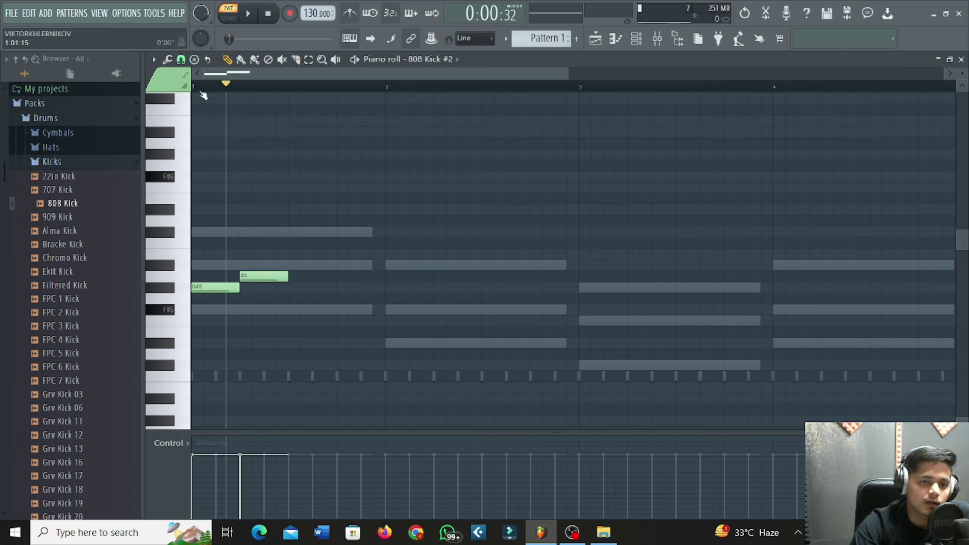
# Play the G#5 and A5 notes twice from the start of bar 1 to check their transition
pyautogui.moveTo(202, 86); pyautogui.dragTo(192, 83)
pyautogui.click(244, 14)
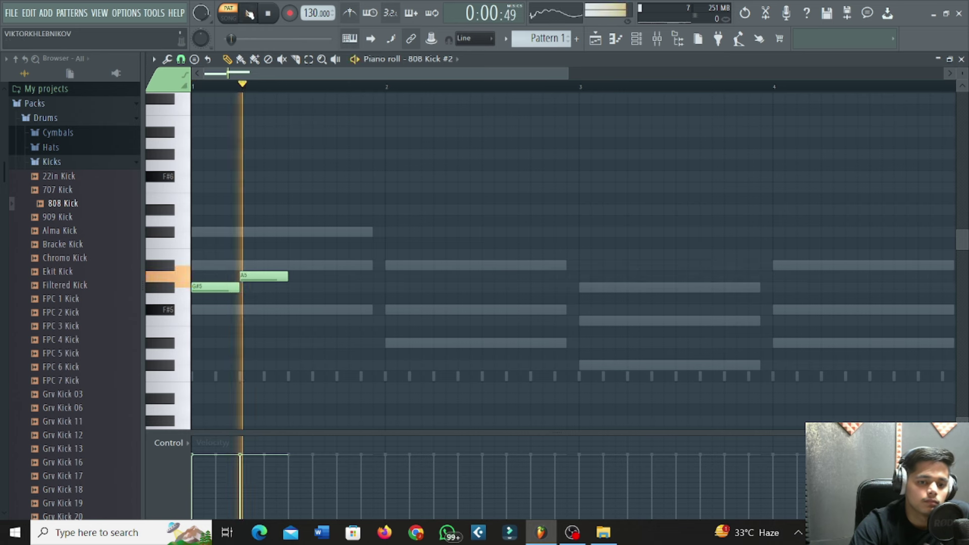
pyautogui.click(250, 14)
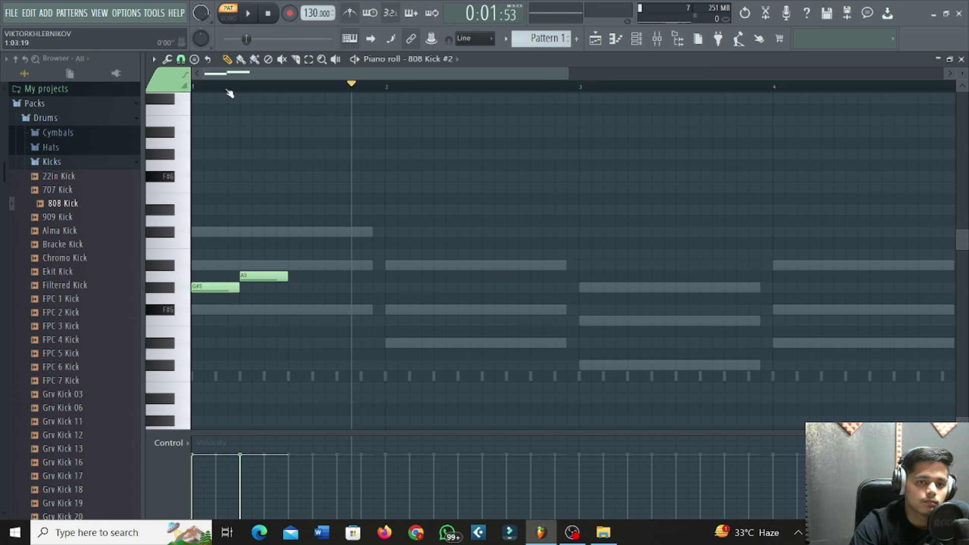
pyautogui.moveTo(203, 86); pyautogui.dragTo(192, 84)
pyautogui.click(246, 16)
pyautogui.click(247, 14)
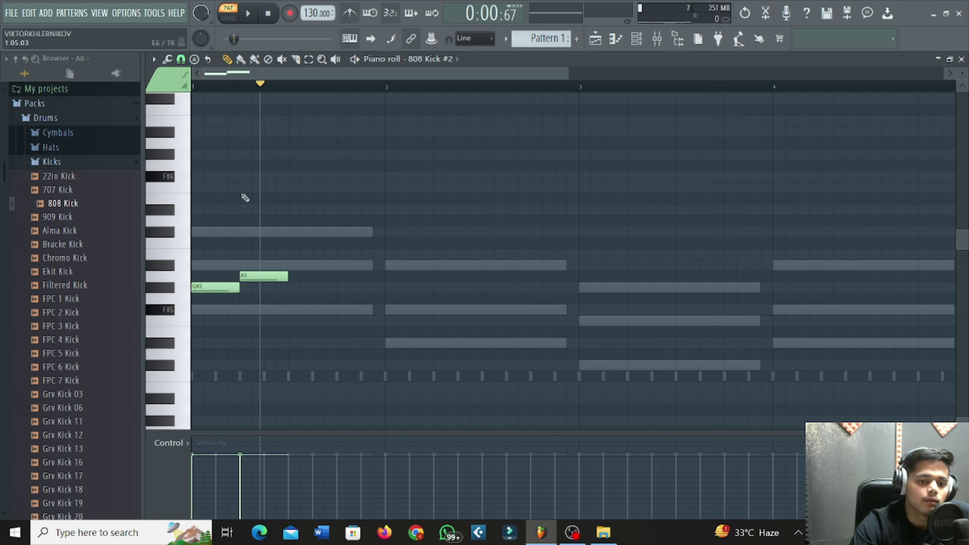
# Extend the G#5 note to 5 steps so it overlaps the A5 note, and play both from the start
pyautogui.moveTo(239, 287); pyautogui.dragTo(251, 286)
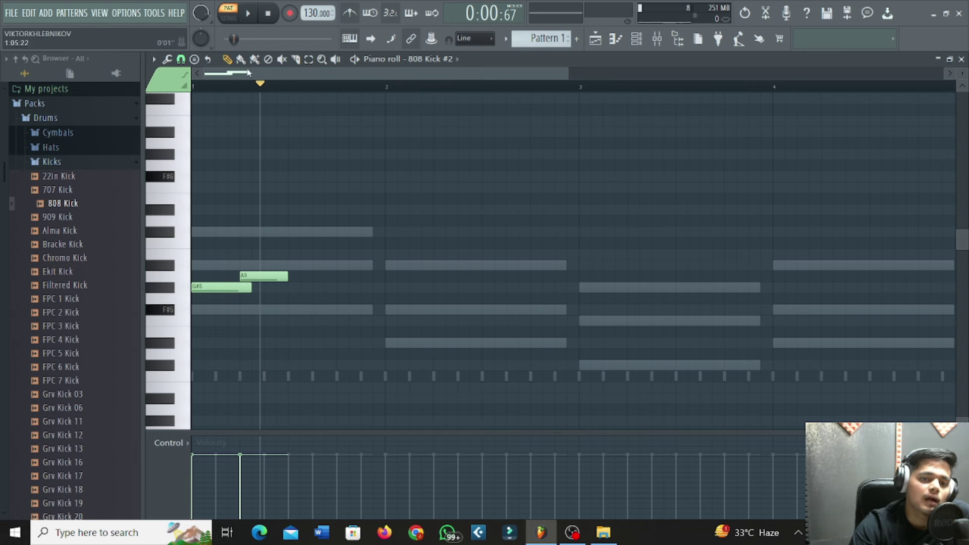
pyautogui.click(193, 86)
pyautogui.click(247, 13)
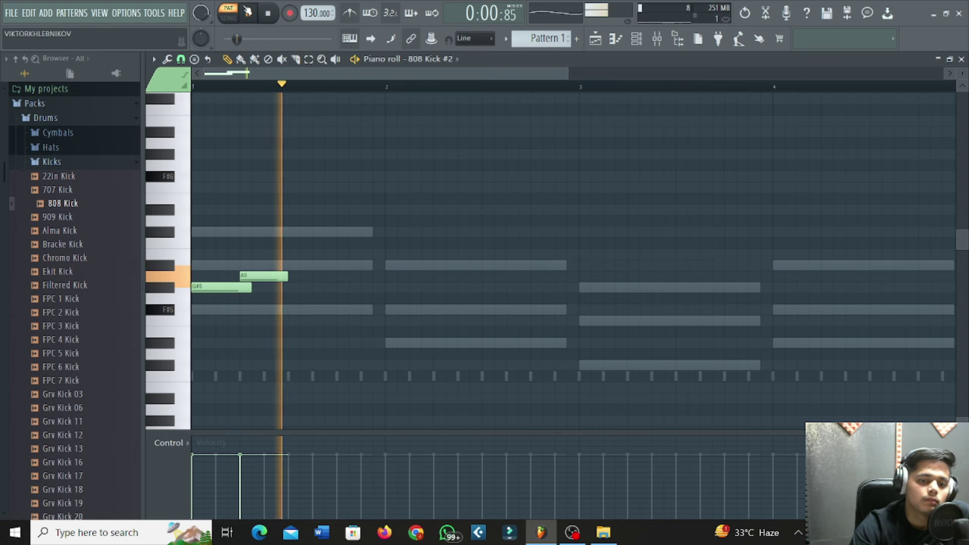
pyautogui.click(247, 13)
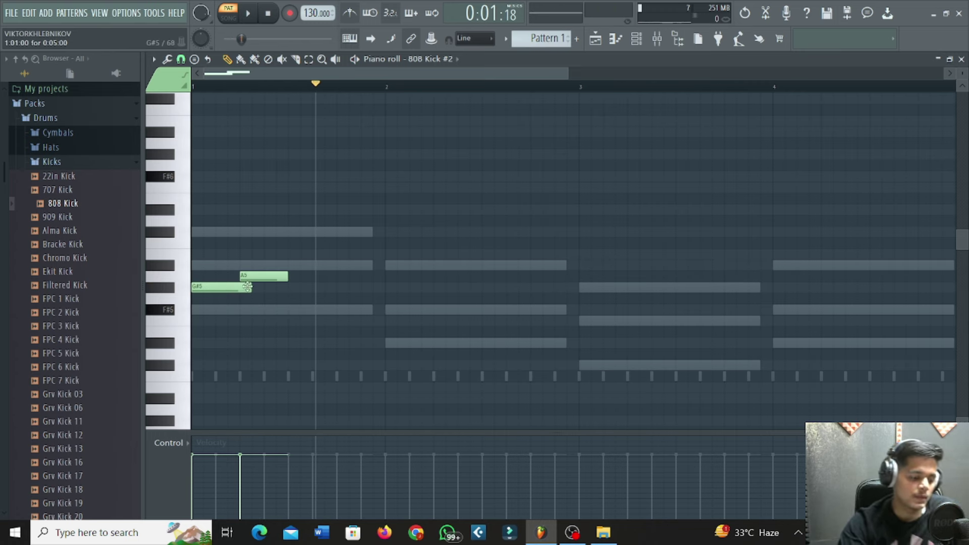
# Make the 808 Kick #2 channel cut itself, with its Cut and By groups both set to 2
pyautogui.click(961, 59)
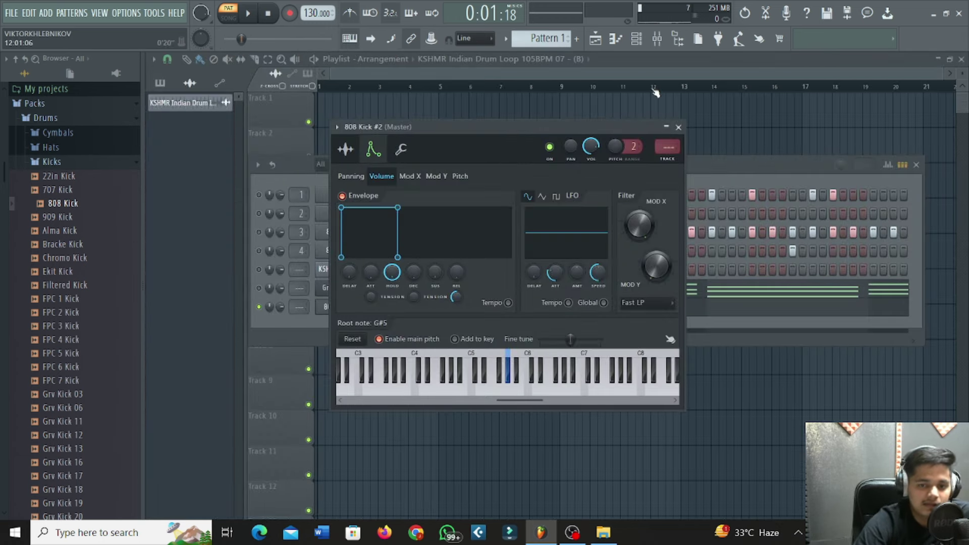
pyautogui.click(403, 160)
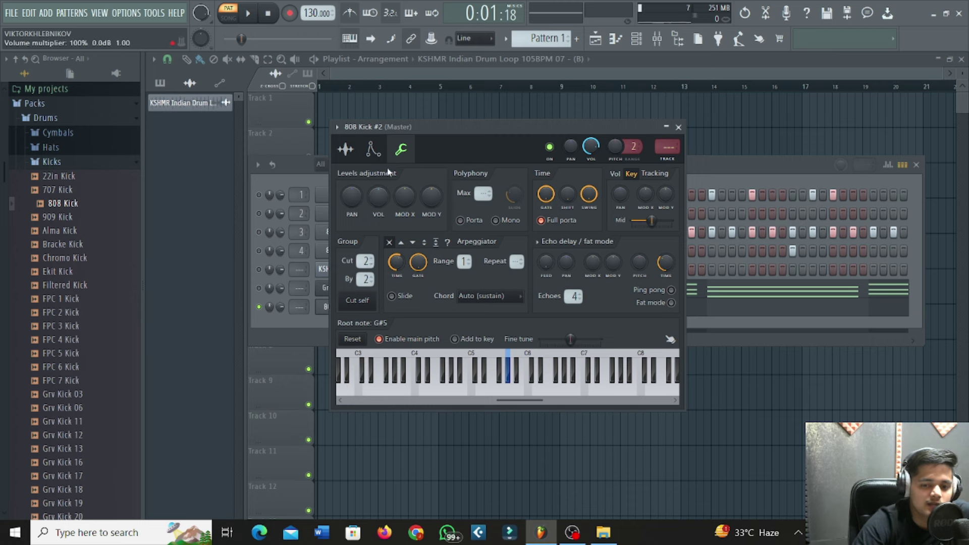
pyautogui.click(679, 127)
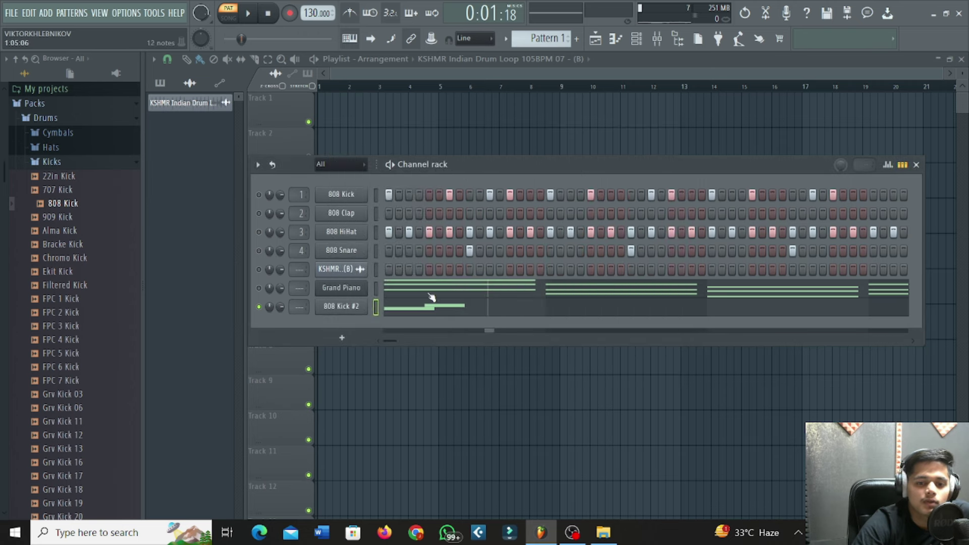
# Reopen the 808 Kick #2 piano roll and play the overlapping G#5 and A5 notes to check the cut
pyautogui.rightClick(368, 306)
pyautogui.click(382, 306)
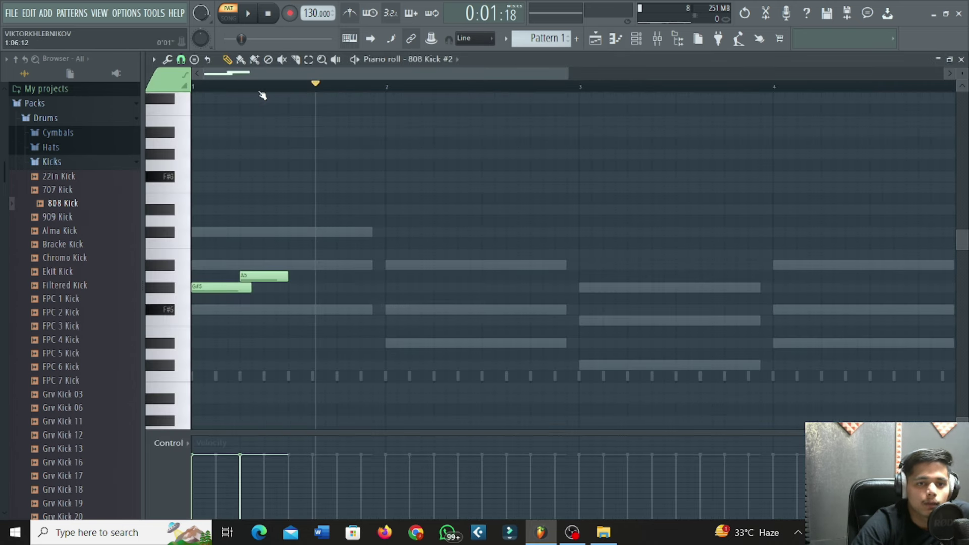
pyautogui.click(250, 19)
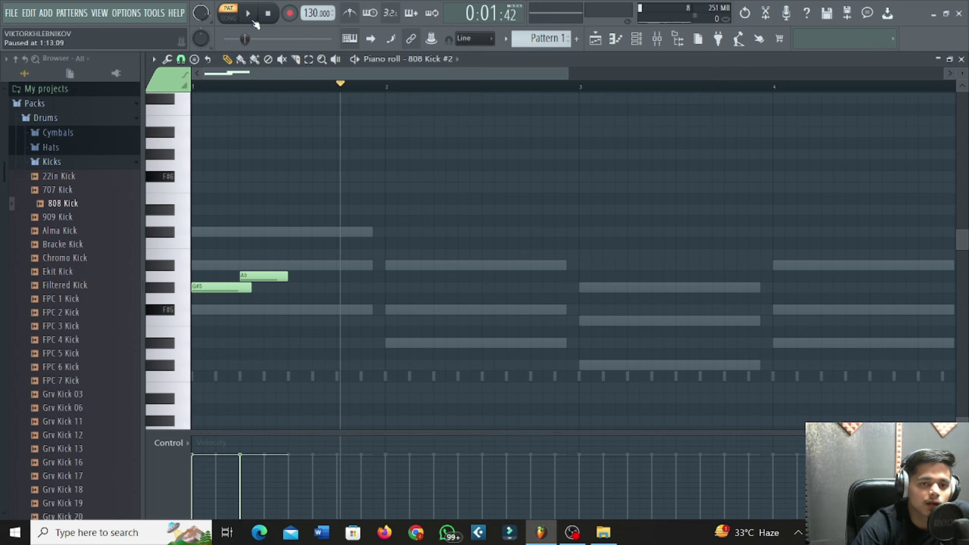
# Play the overlapping G#5 and A5 notes again from the start and close the piano roll
pyautogui.press('space')
pyautogui.click(241, 15)
pyautogui.click(241, 15)
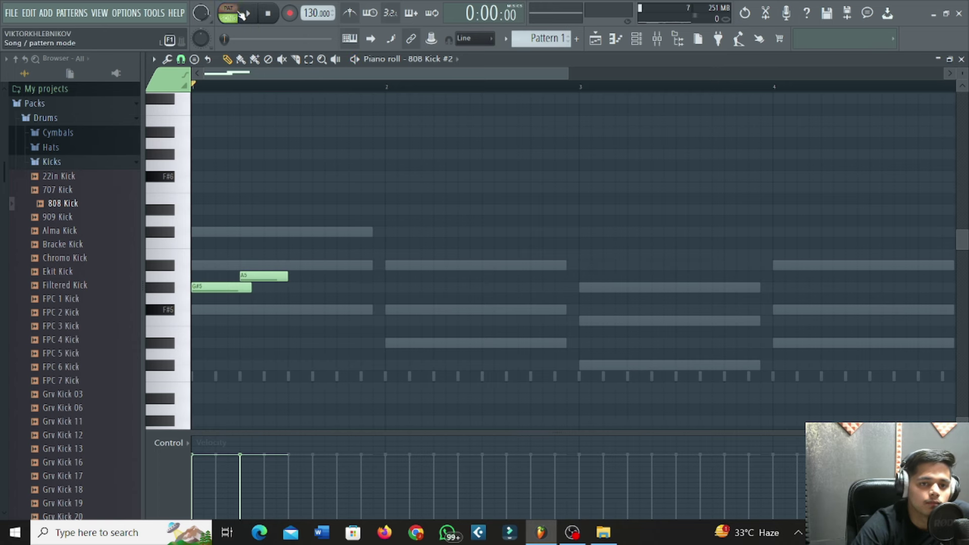
pyautogui.click(248, 15)
pyautogui.click(248, 15)
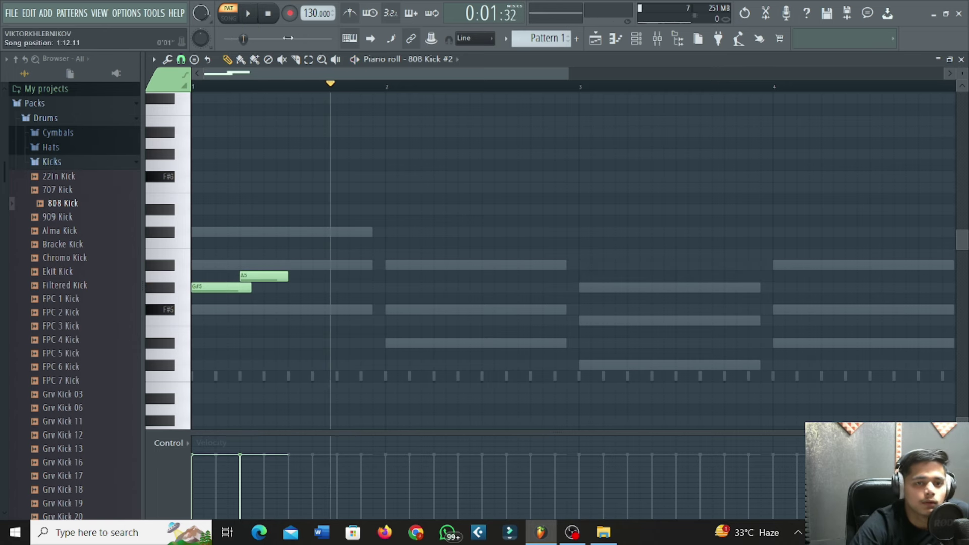
pyautogui.click(961, 59)
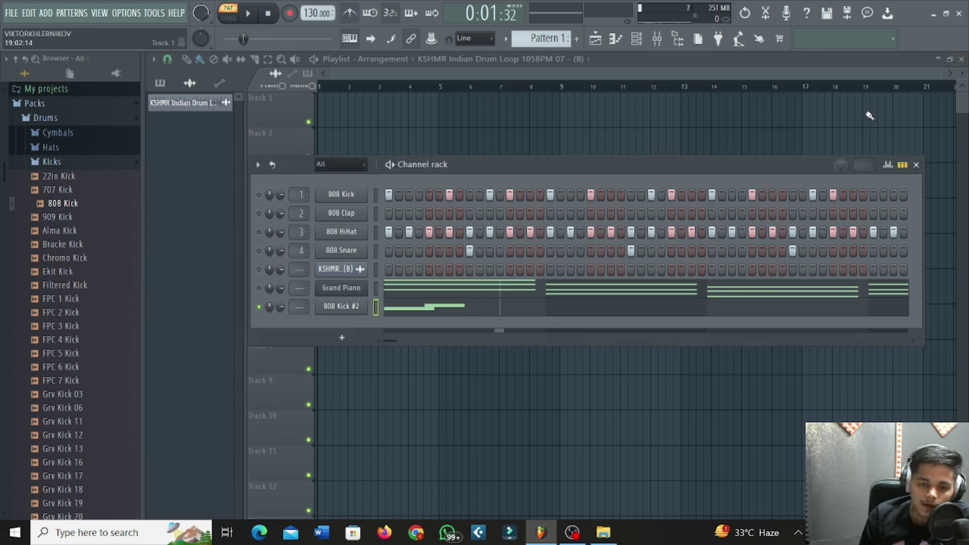
# Clear the G#5 and A5 notes from the 808 Kick #2 piano roll and delete that channel
pyautogui.rightClick(360, 308)
pyautogui.click(394, 306)
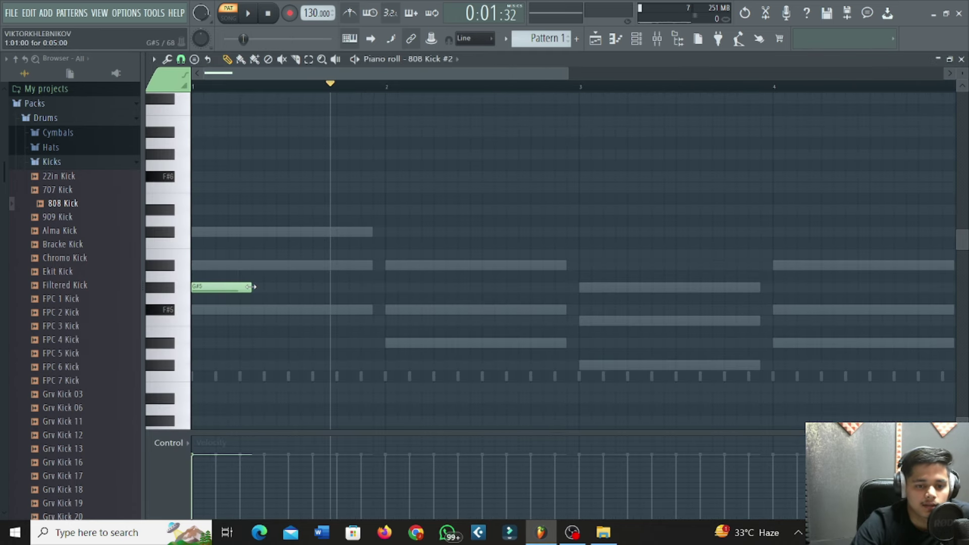
pyautogui.moveTo(252, 286); pyautogui.dragTo(243, 286)
pyautogui.rightClick(219, 289)
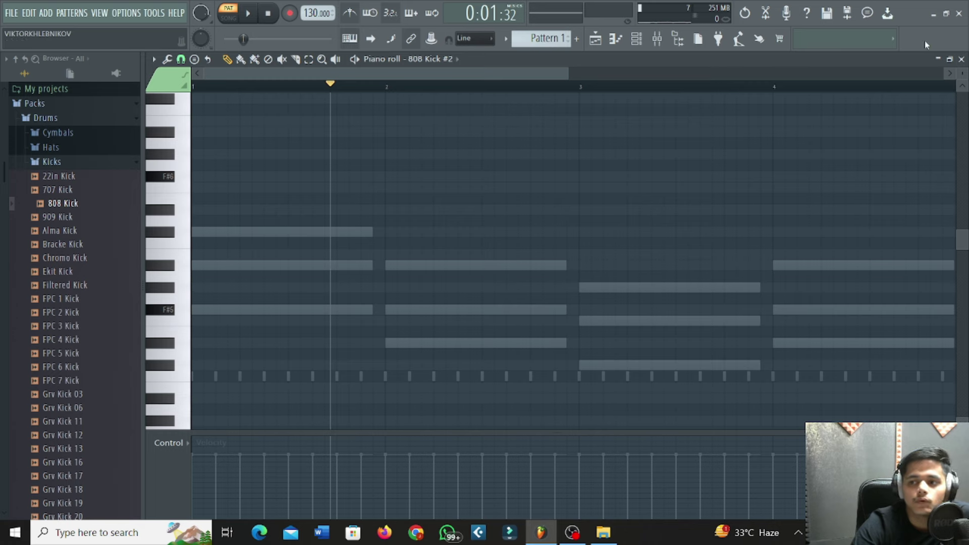
pyautogui.click(961, 60)
pyautogui.rightClick(341, 310)
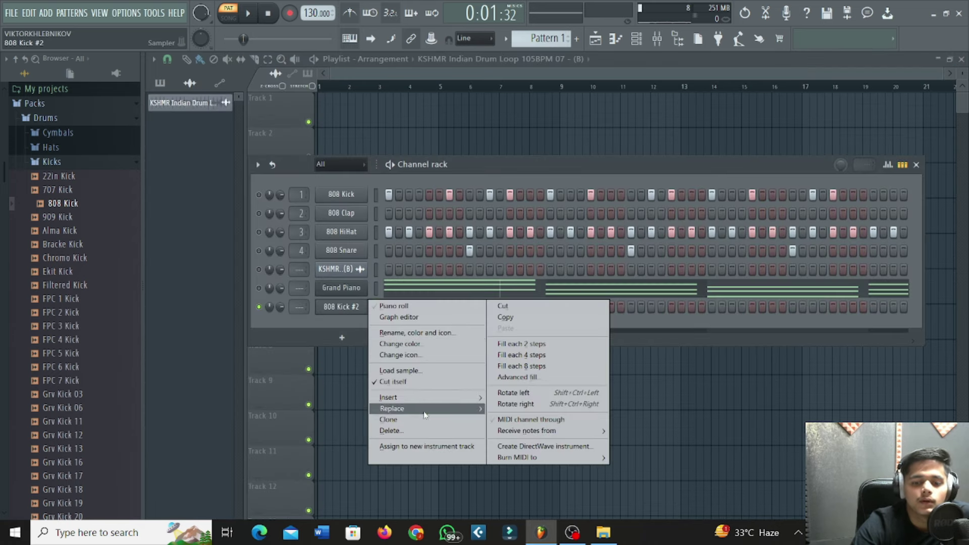
pyautogui.click(393, 431)
pyautogui.click(548, 306)
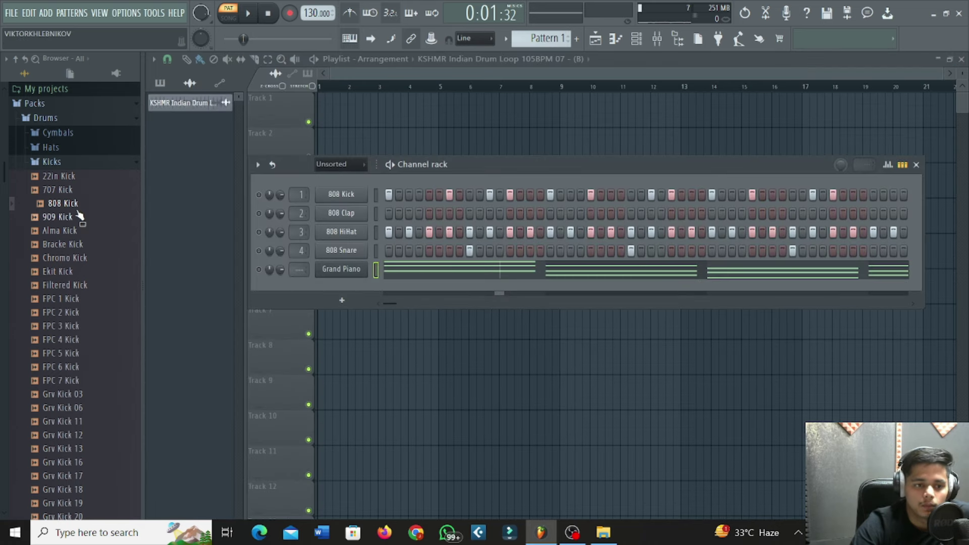
# Add the 808 Kick sample as a new channel below Grand Piano and open its sample in the Edison audio editor
pyautogui.moveTo(64, 203); pyautogui.dragTo(343, 291)
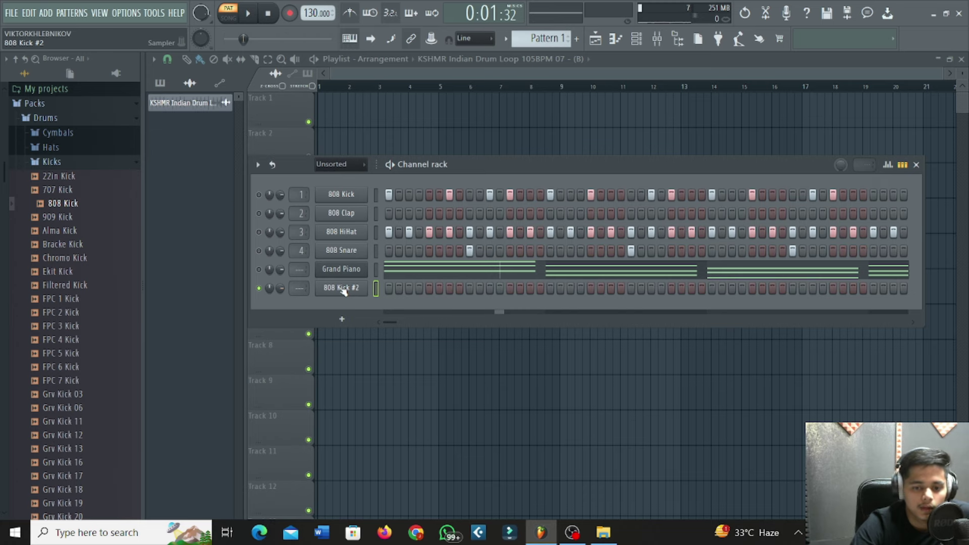
pyautogui.click(345, 288)
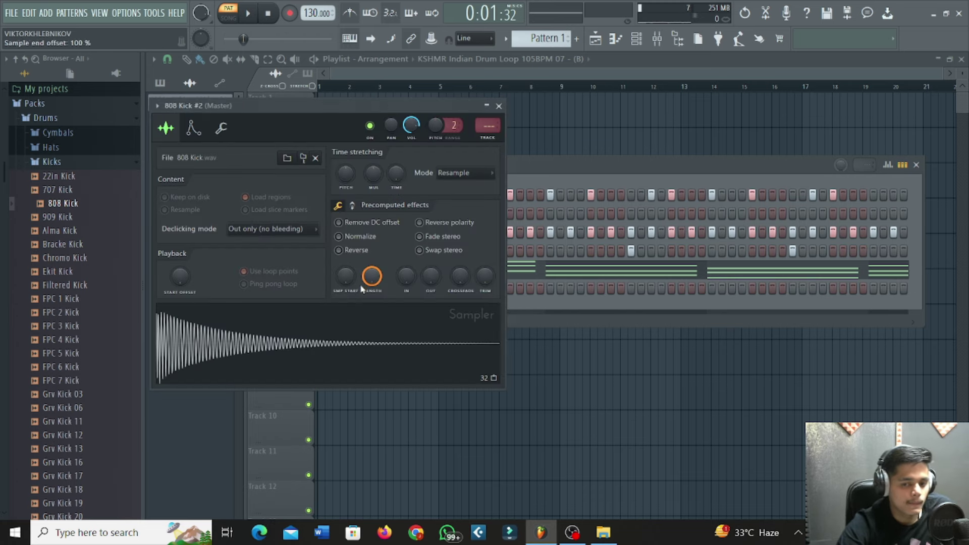
pyautogui.rightClick(338, 333)
pyautogui.click(364, 379)
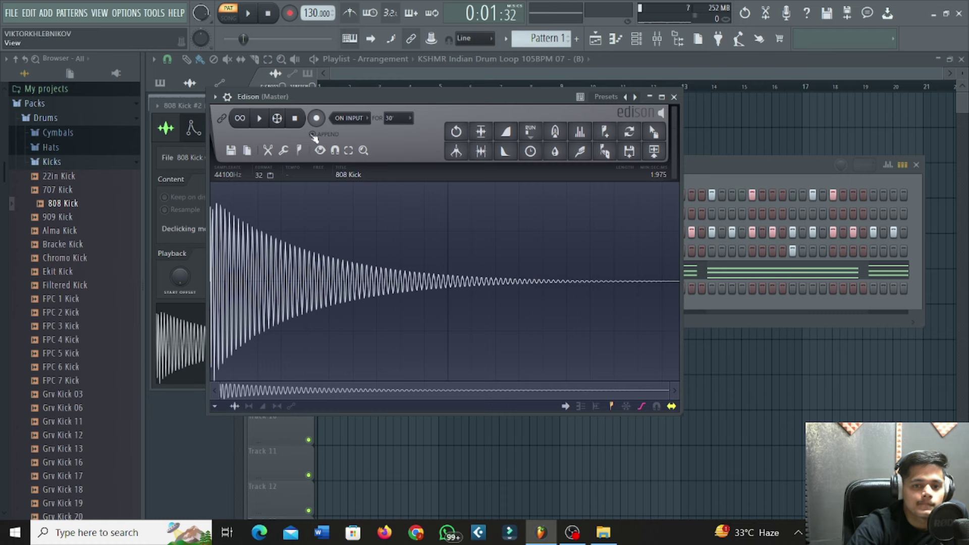
# Set Edison's snapping to zero-crossing for the 808 Kick sample
pyautogui.click(302, 152)
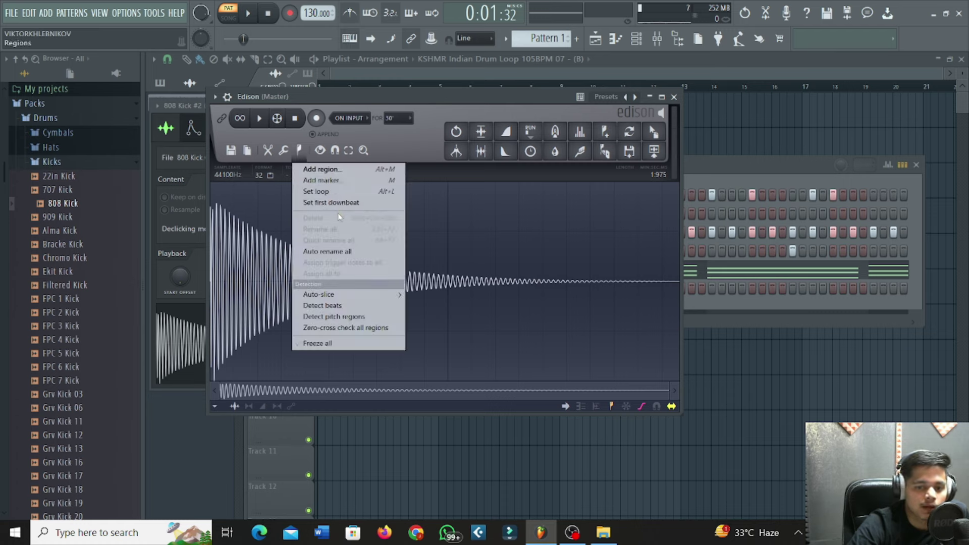
pyautogui.click(319, 150)
pyautogui.click(335, 151)
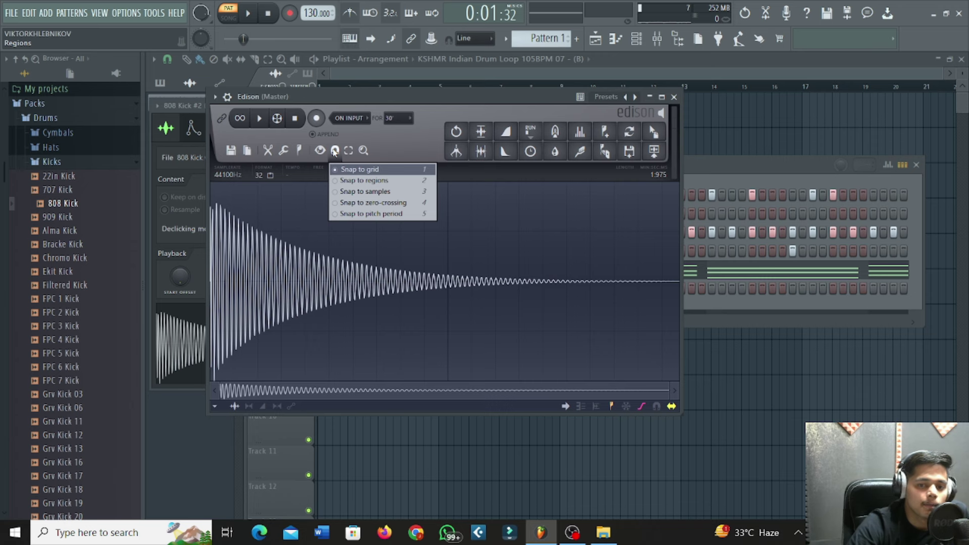
pyautogui.click(350, 206)
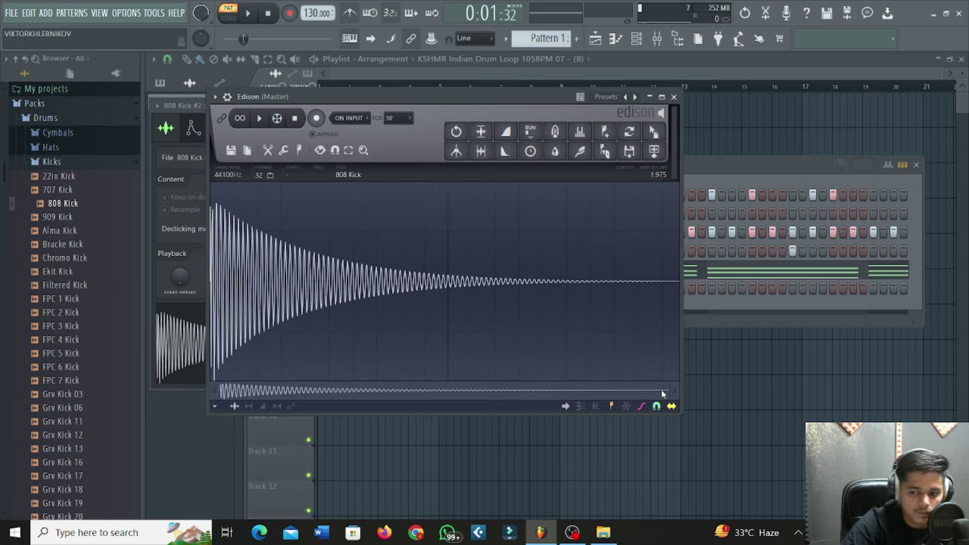
pyautogui.moveTo(663, 394); pyautogui.dragTo(360, 378)
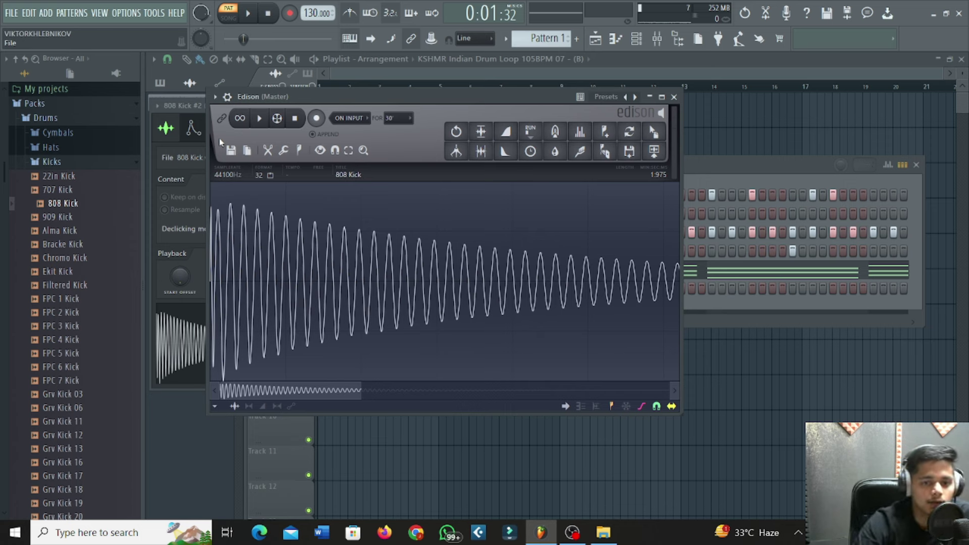
pyautogui.click(335, 150)
pyautogui.click(373, 203)
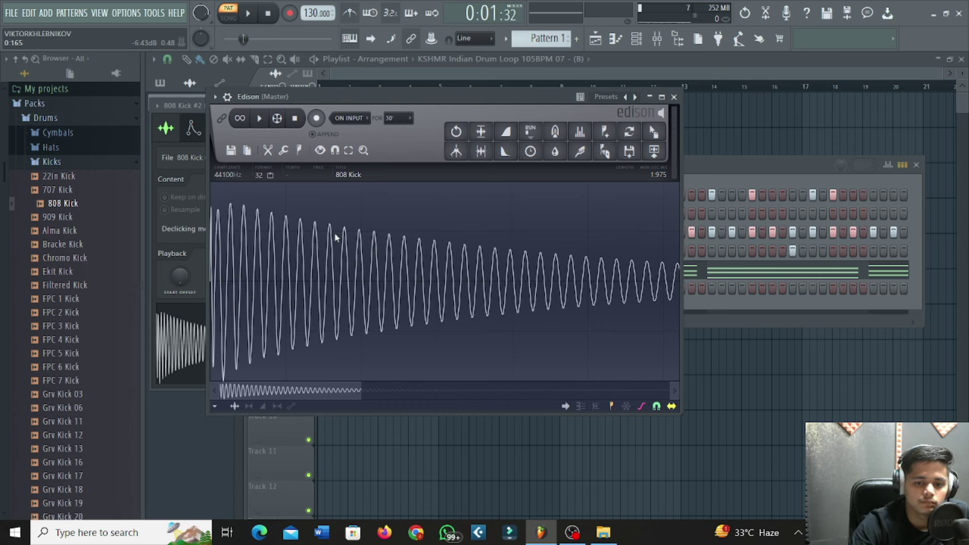
# Select the waveform section from about 0:163 to 0:271 and set it as a loop
pyautogui.moveTo(335, 237); pyautogui.dragTo(360, 243)
pyautogui.moveTo(374, 245); pyautogui.dragTo(416, 262)
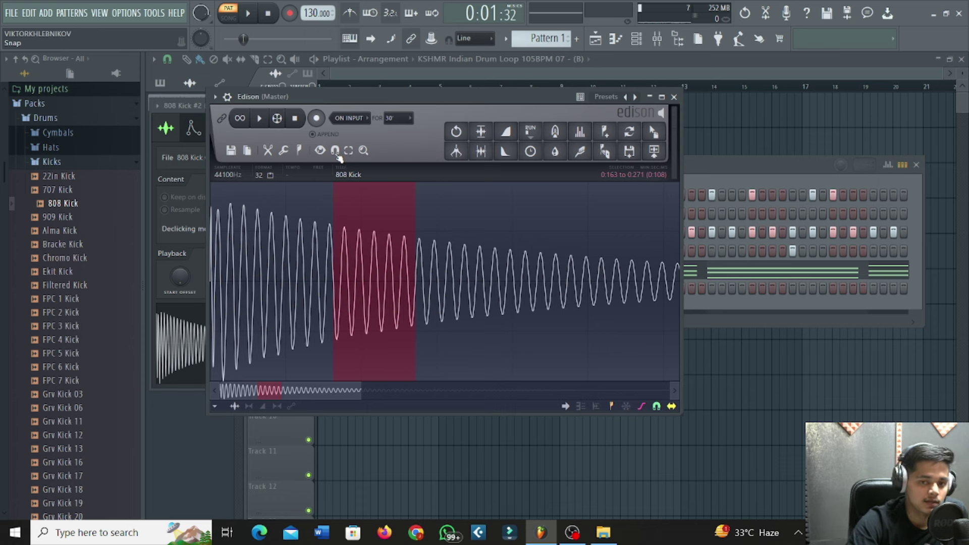
pyautogui.click(301, 152)
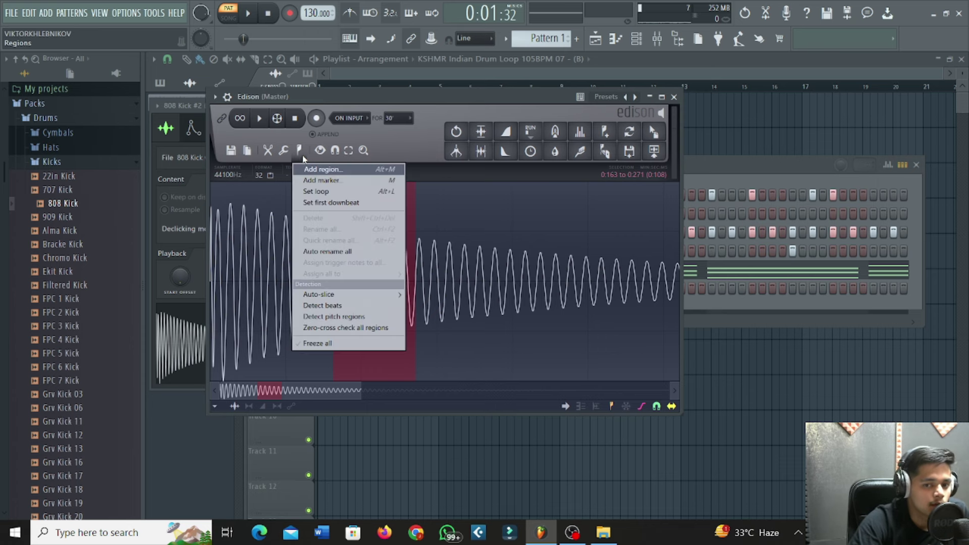
pyautogui.click(328, 193)
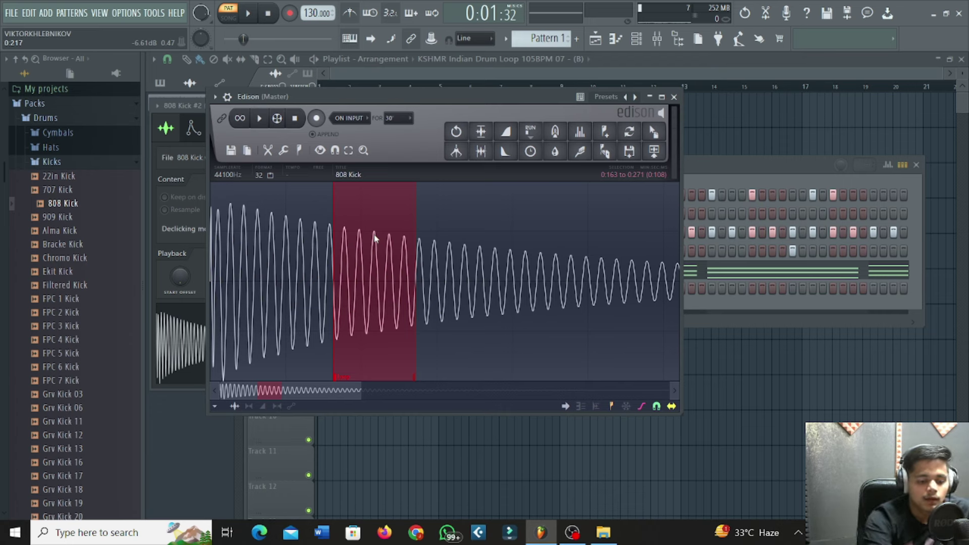
# Select the waveform from 0:000 to 0:621, copy the sample into the channel rack as a new channel, and close Edison
pyautogui.hotkey('ctrl', 'a')
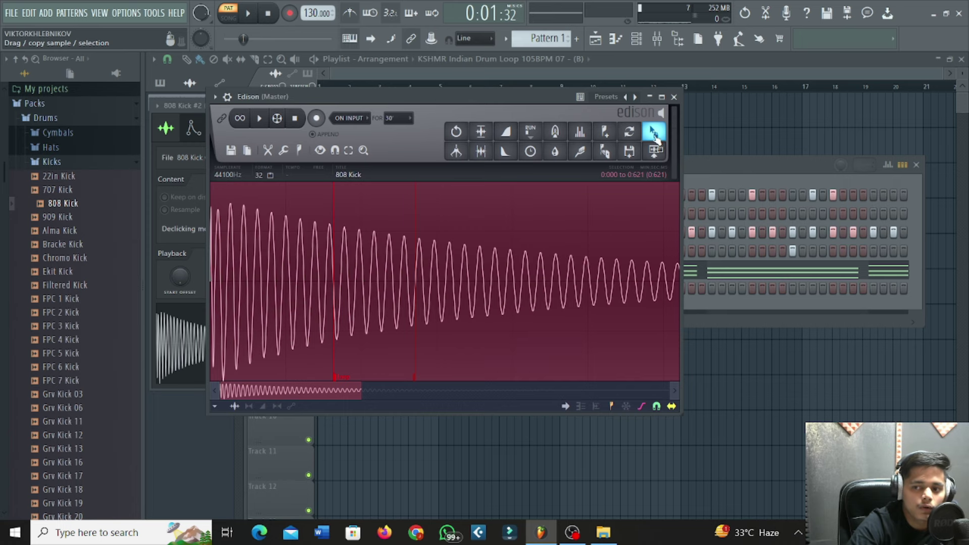
pyautogui.moveTo(656, 137); pyautogui.dragTo(561, 306)
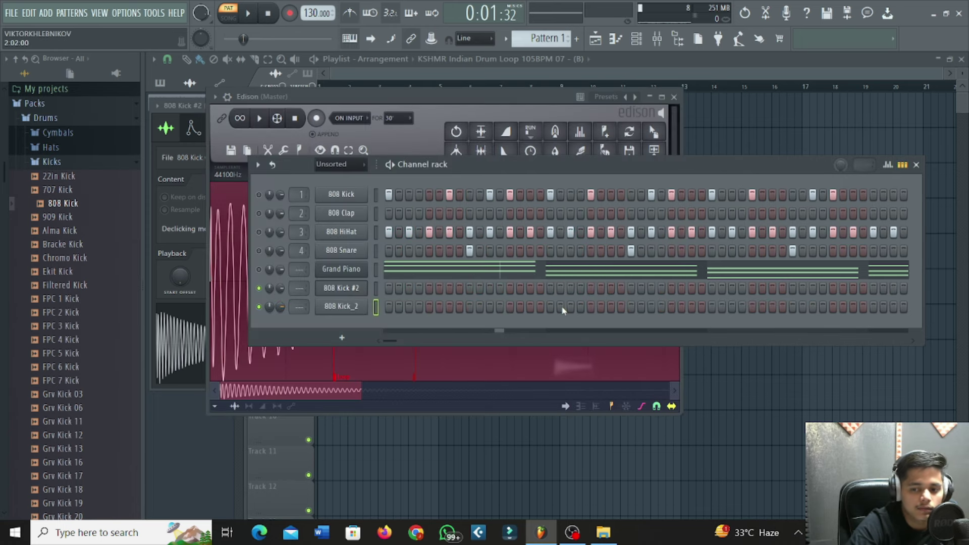
pyautogui.click(673, 97)
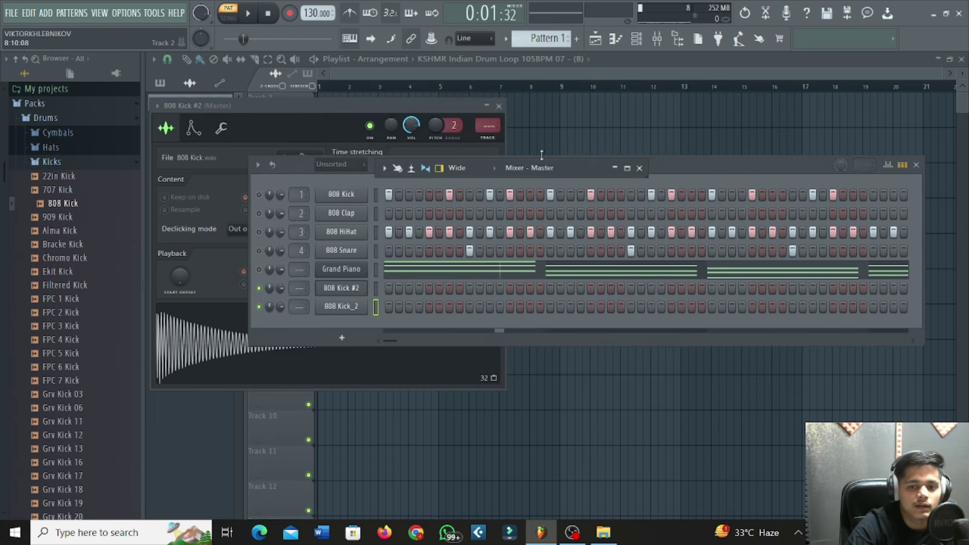
# Draw a G#5 note 1:15:00 long from the start of bar 1 in the 808 Kick_2 piano roll
pyautogui.rightClick(371, 308)
pyautogui.click(393, 307)
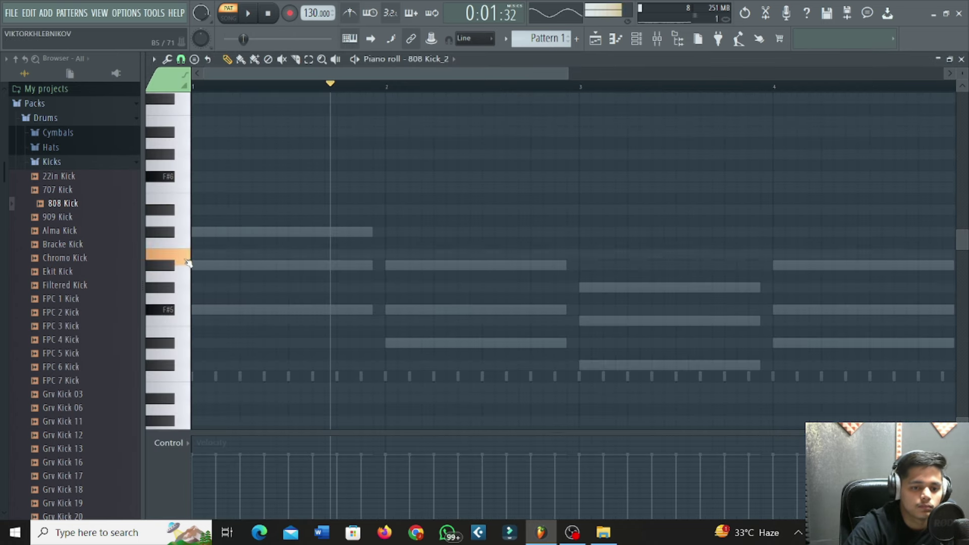
pyautogui.click(198, 276)
pyautogui.moveTo(208, 283); pyautogui.dragTo(566, 297)
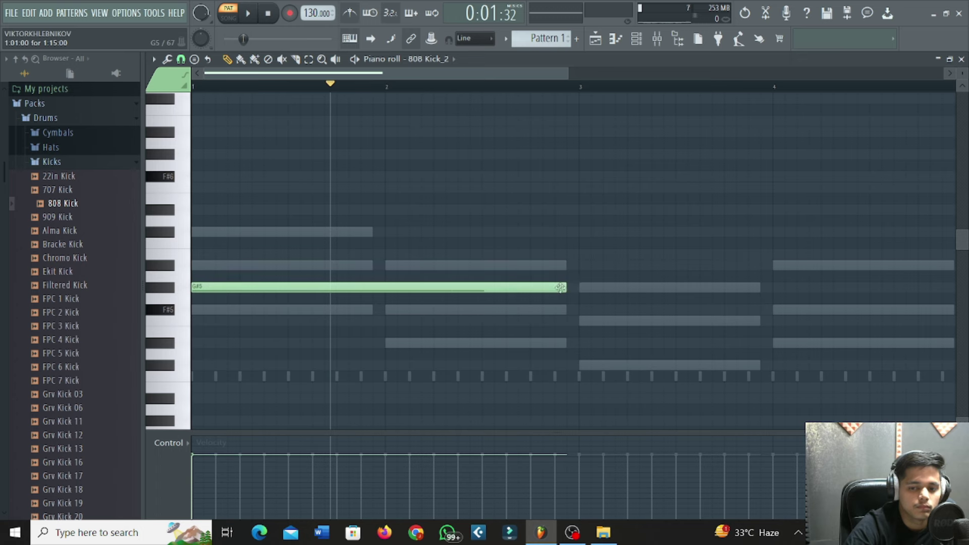
# Play the long G#5 note from the start to check the looped sample's sustain, and close the piano roll
pyautogui.click(210, 86)
pyautogui.click(250, 15)
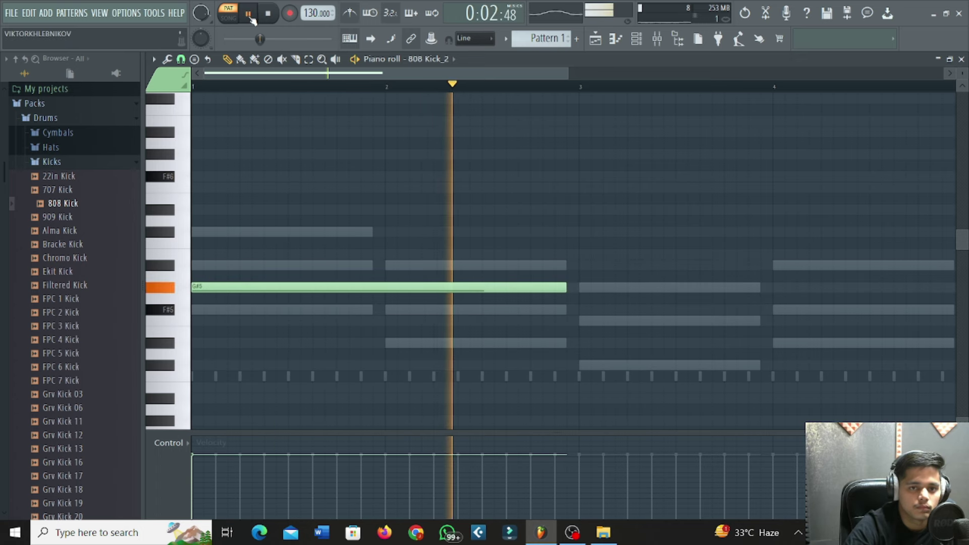
pyautogui.click(249, 14)
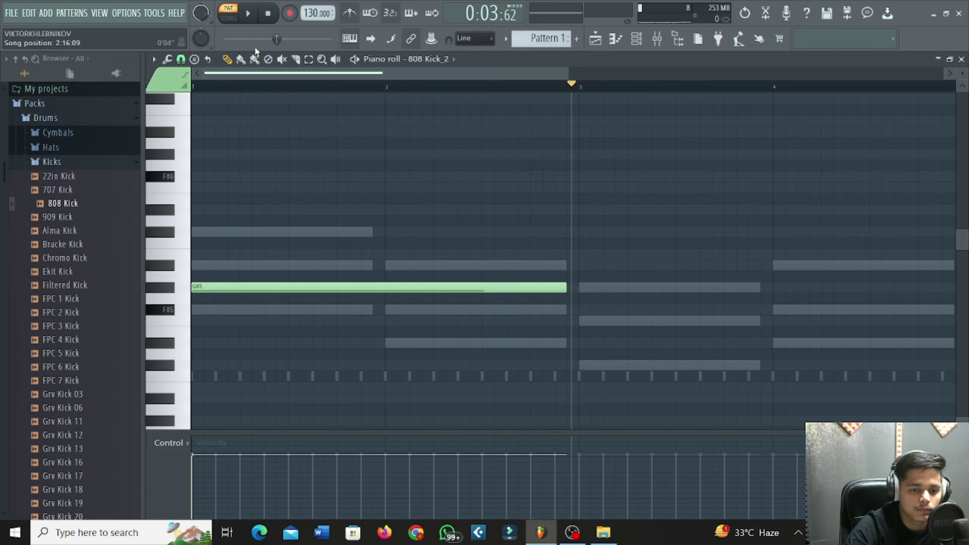
pyautogui.click(209, 86)
pyautogui.click(962, 59)
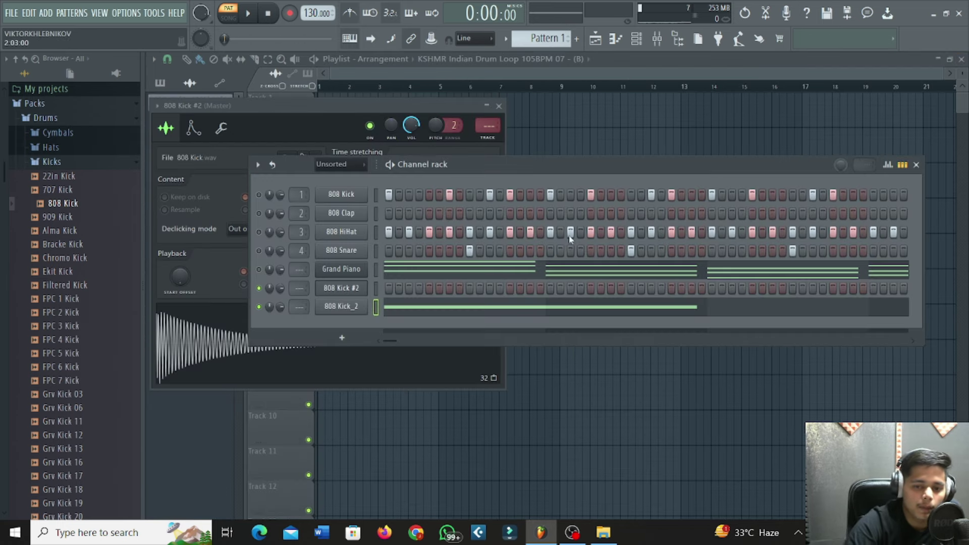
# Delete the looped 808 Kick_2 channel from the channel rack
pyautogui.rightClick(353, 314)
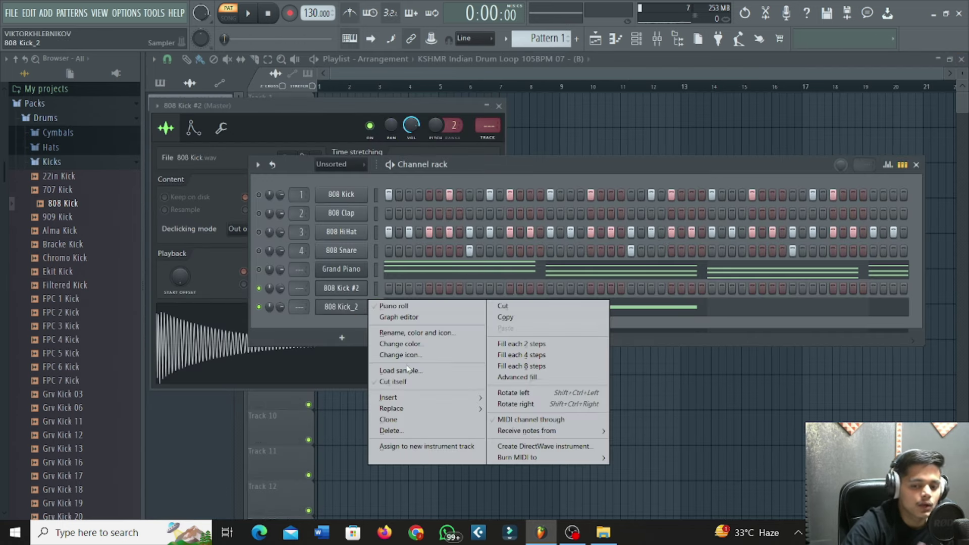
pyautogui.click(428, 432)
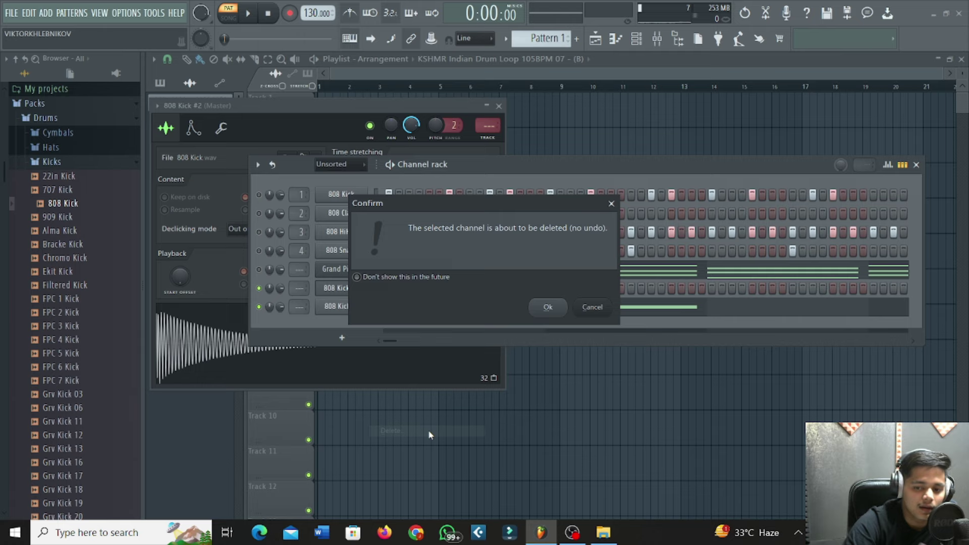
pyautogui.click(547, 307)
pyautogui.click(343, 319)
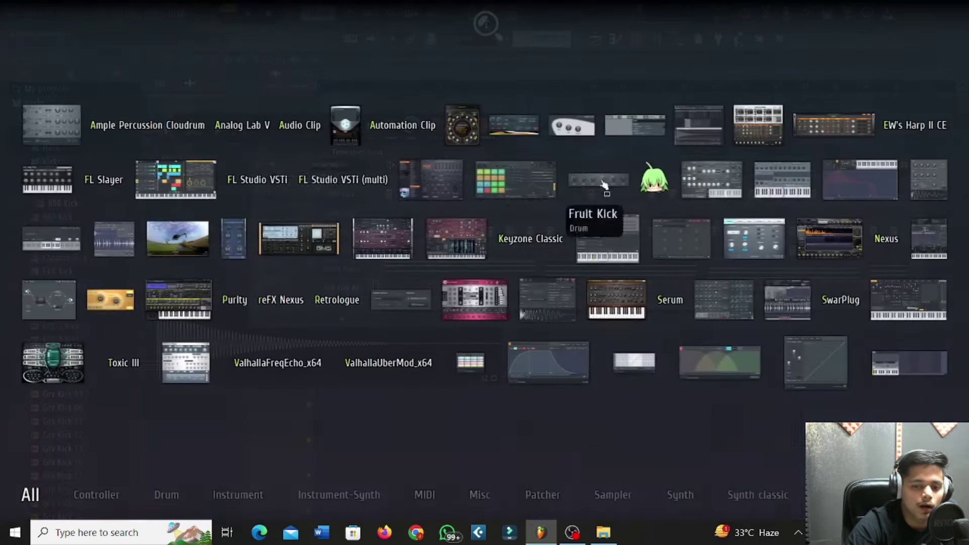
pyautogui.click(84, 8)
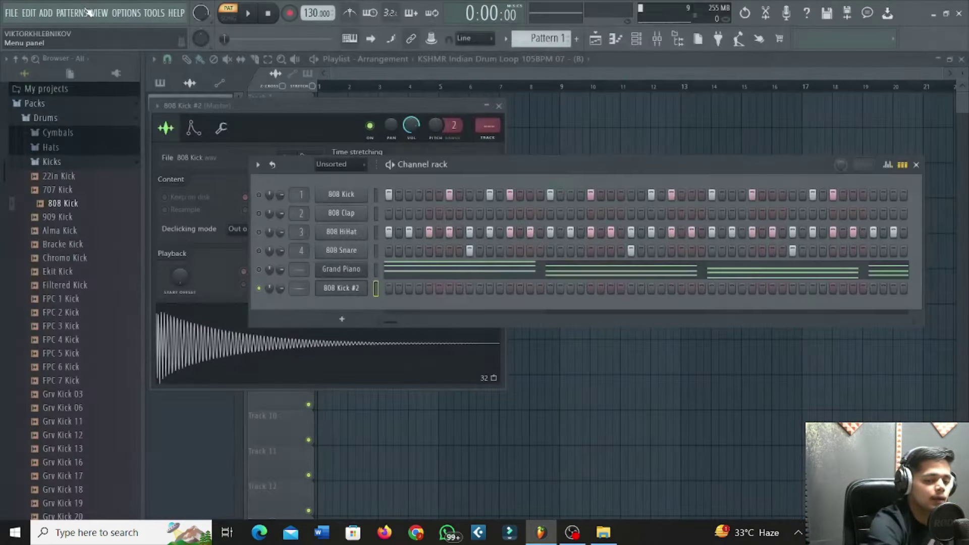
# Open the 808 Kick #2 sample in Edison with editing snapped to zero-crossings
pyautogui.rightClick(284, 357)
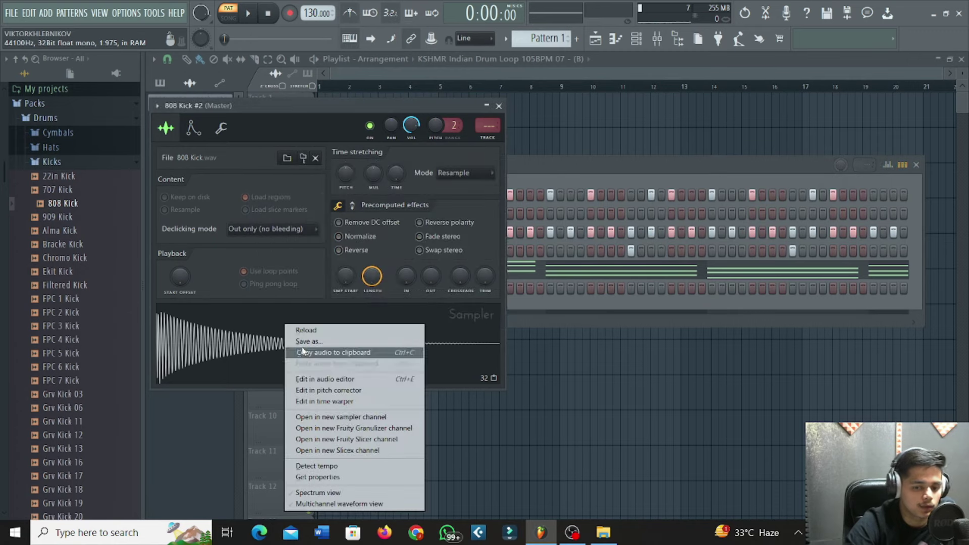
pyautogui.click(324, 379)
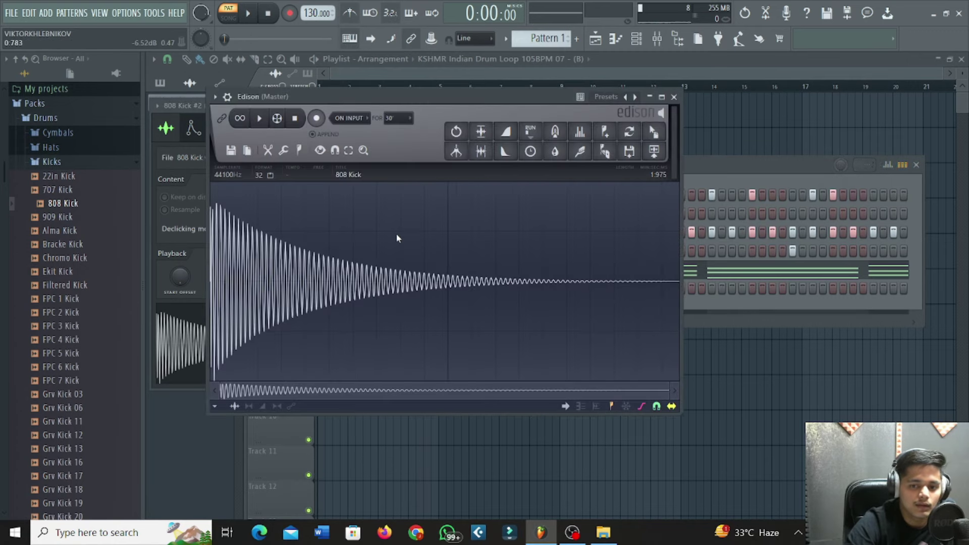
pyautogui.scroll(3, 396, 233)
pyautogui.scroll(3, 396, 238)
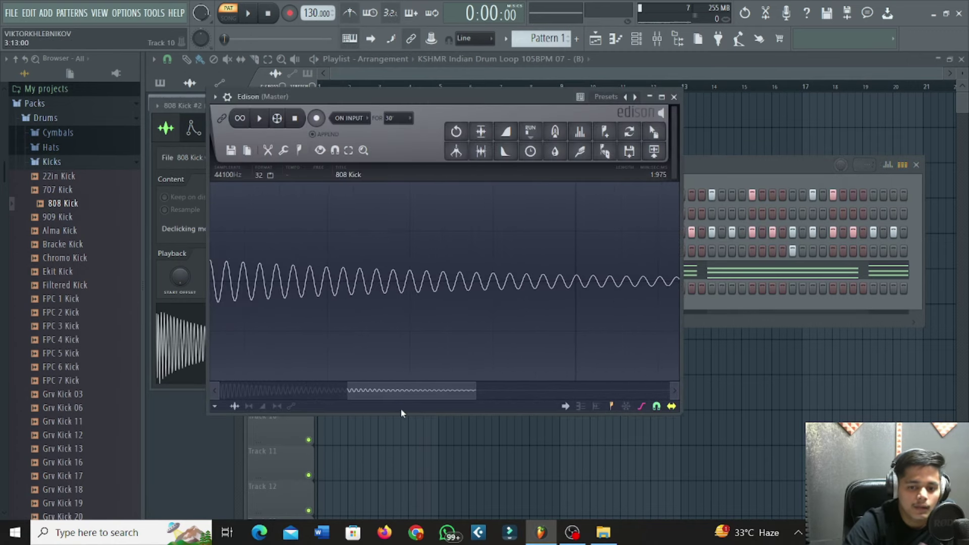
pyautogui.moveTo(400, 391); pyautogui.dragTo(275, 389)
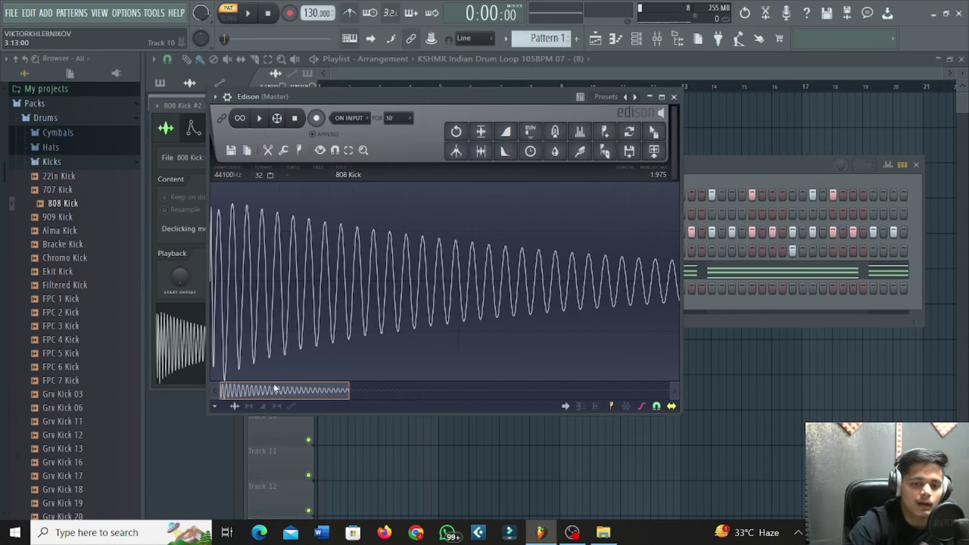
pyautogui.click(336, 151)
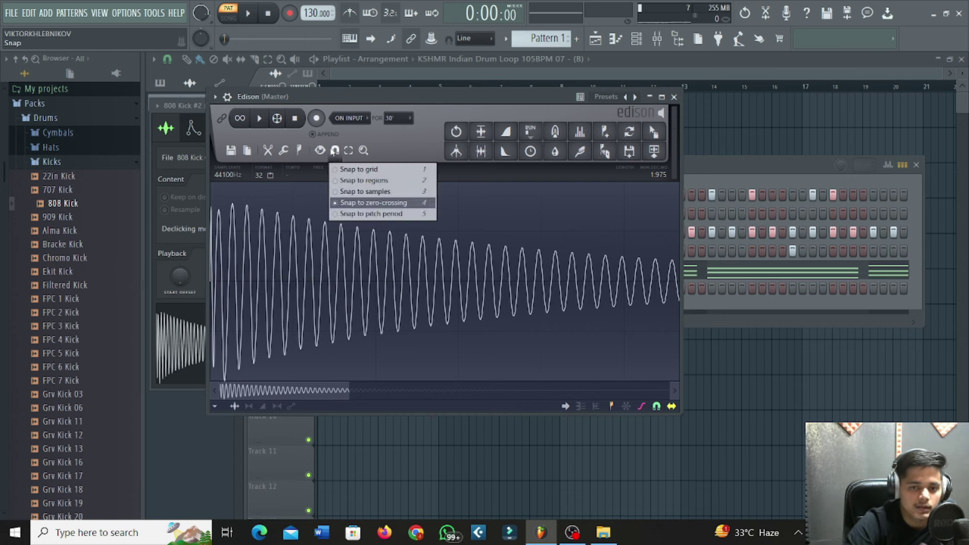
pyautogui.click(380, 201)
# Set a loop over 0:095 to 0:251, and copy the waveform from 0:000 to 0:567 into the channel rack as a new channel
pyautogui.moveTo(289, 218); pyautogui.dragTo(418, 251)
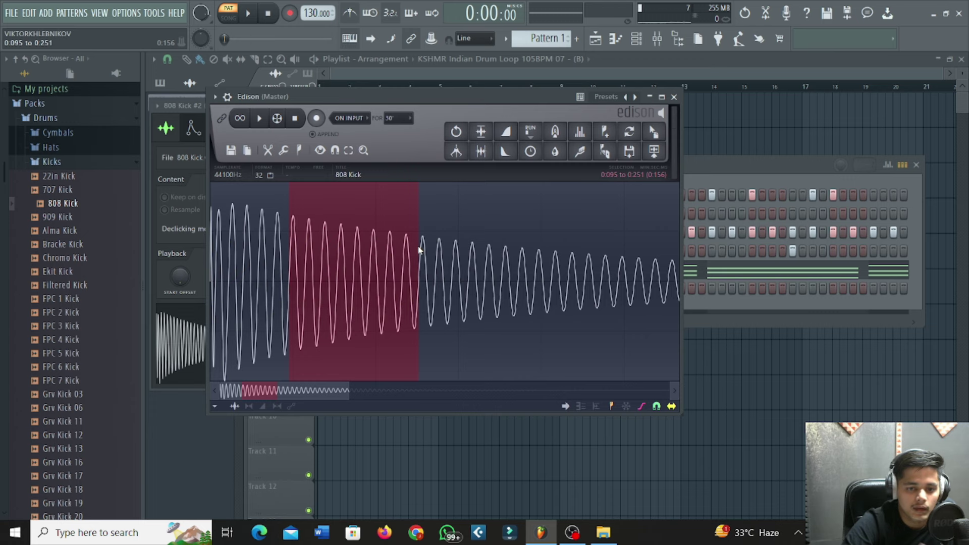
pyautogui.click(299, 150)
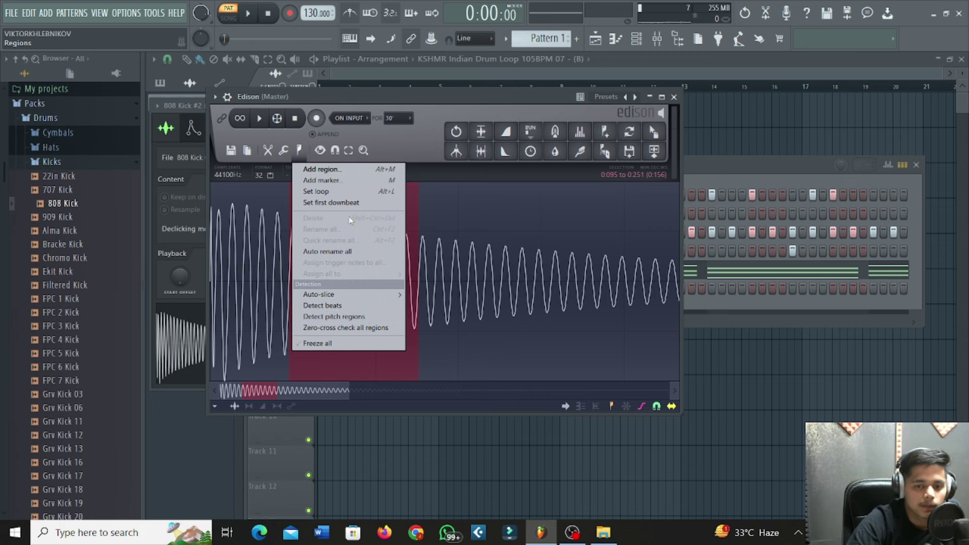
pyautogui.click(342, 194)
pyautogui.hotkey('ctrl', 'a')
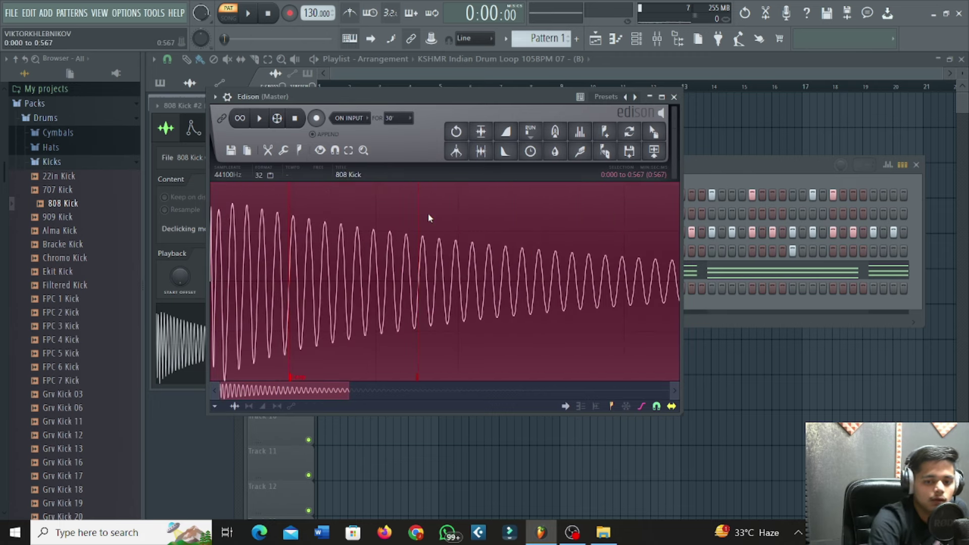
pyautogui.moveTo(654, 131); pyautogui.dragTo(604, 303)
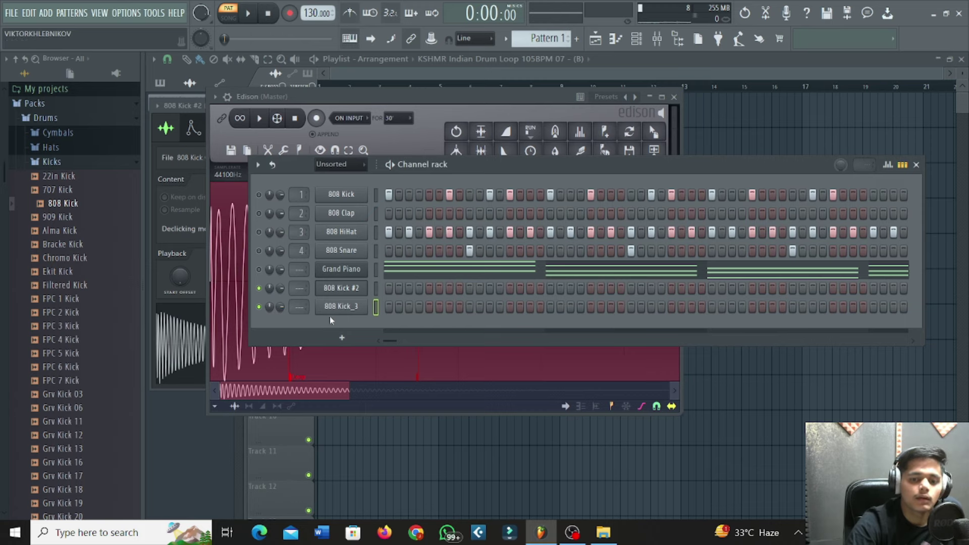
# Draw a G#5 note nearly two bars long from the start of bar 1 in the 808 Kick_3 piano roll
pyautogui.rightClick(343, 311)
pyautogui.click(384, 306)
pyautogui.moveTo(191, 265); pyautogui.dragTo(194, 291)
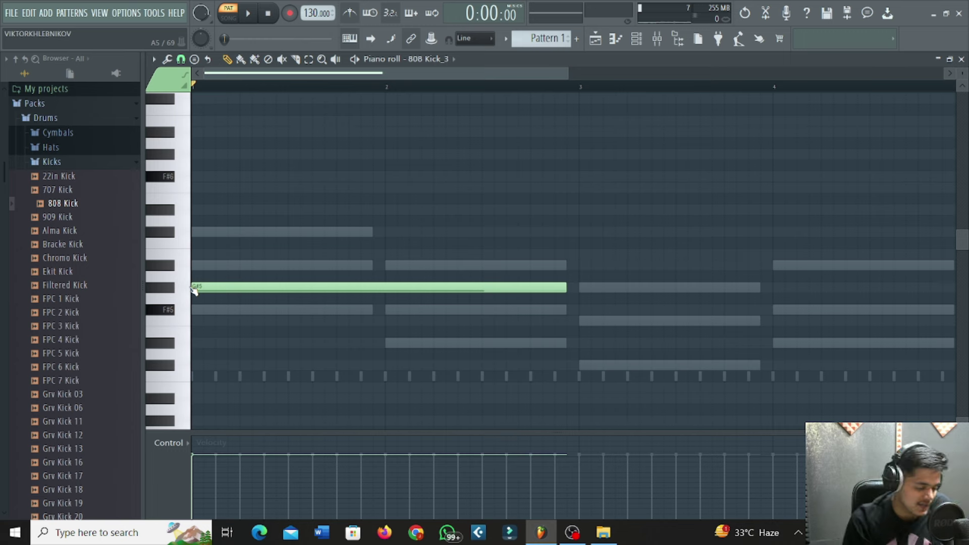
# Play the long 808 Kick_3 note from the start to check the new loop's sustain, and close the piano roll
pyautogui.press('space')
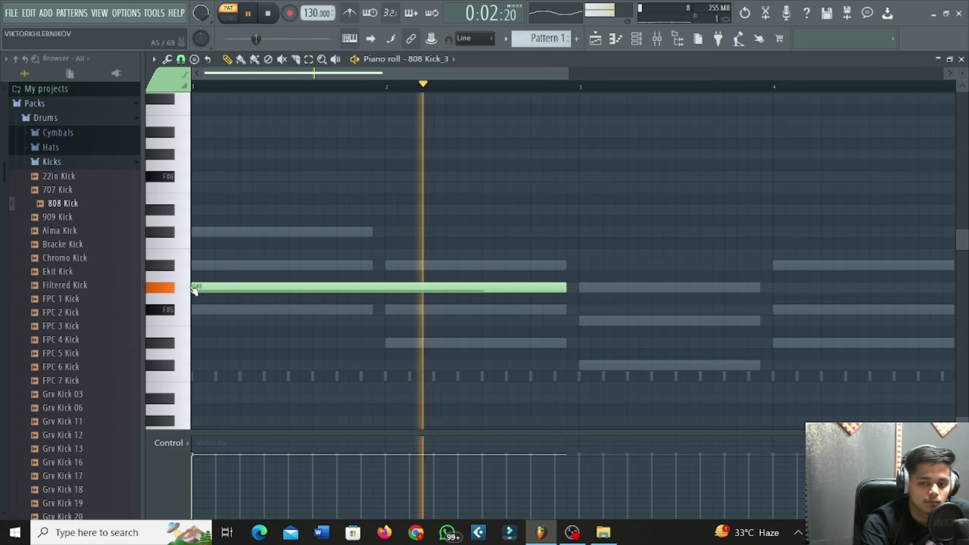
pyautogui.press('space')
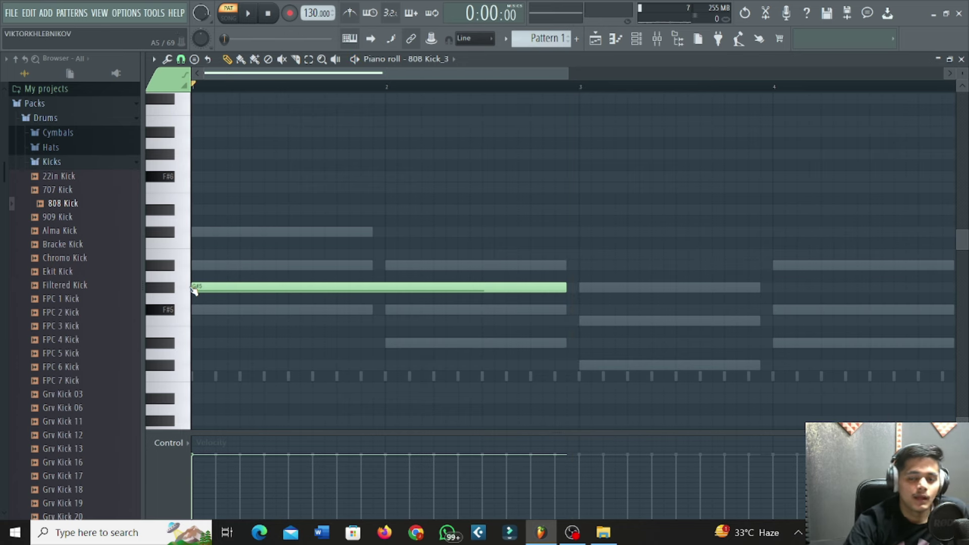
pyautogui.click(961, 59)
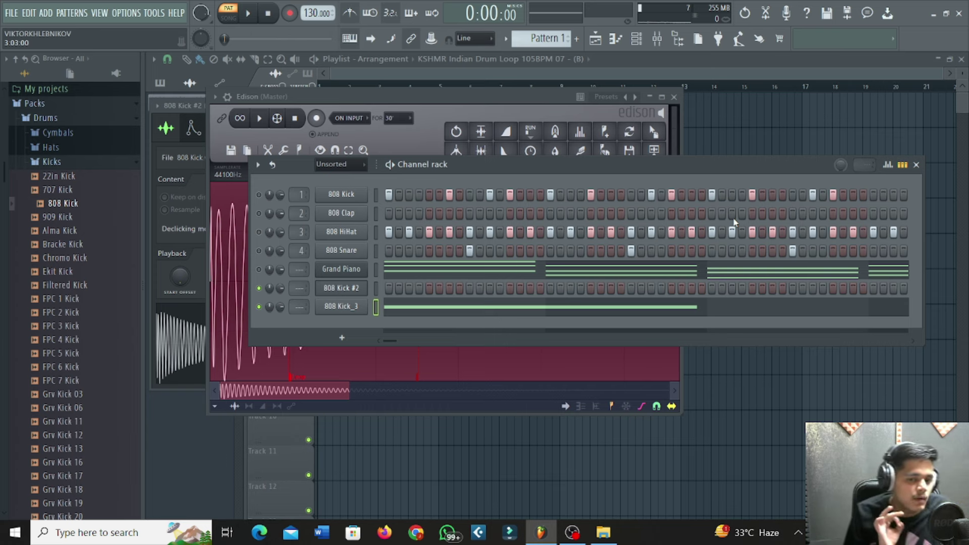
# Close the channel rack, Edison and the 808 Kick #2 sampler window to clear the view of the playlist
pyautogui.click(916, 164)
pyautogui.click(673, 97)
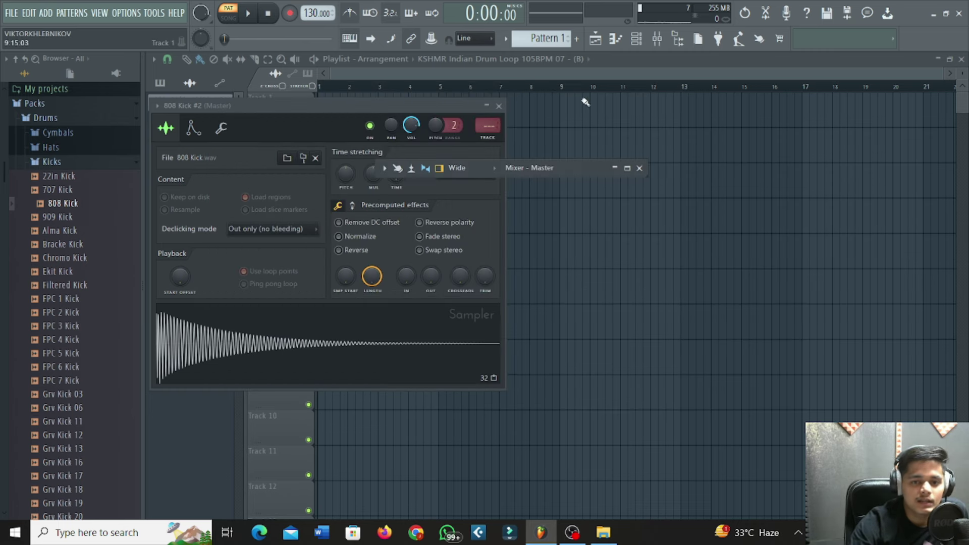
pyautogui.click(504, 106)
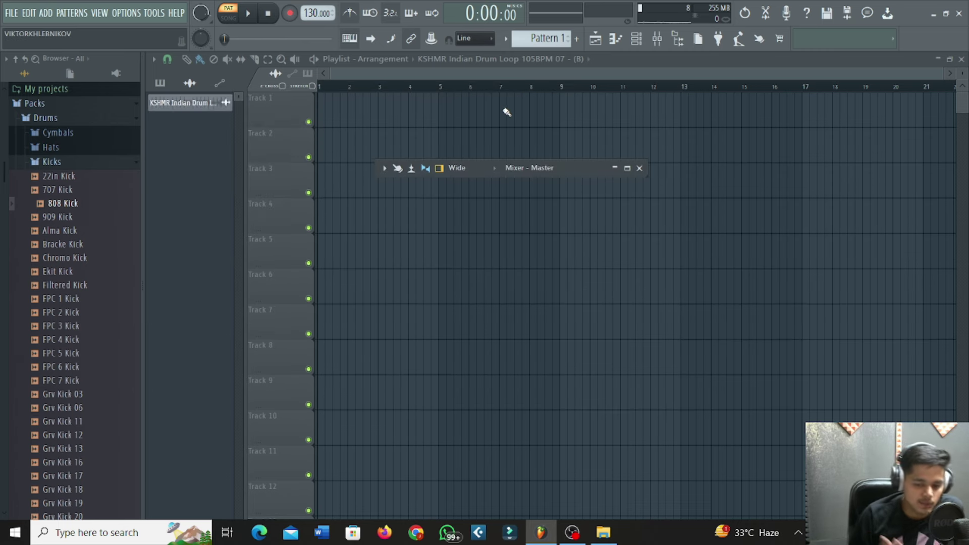